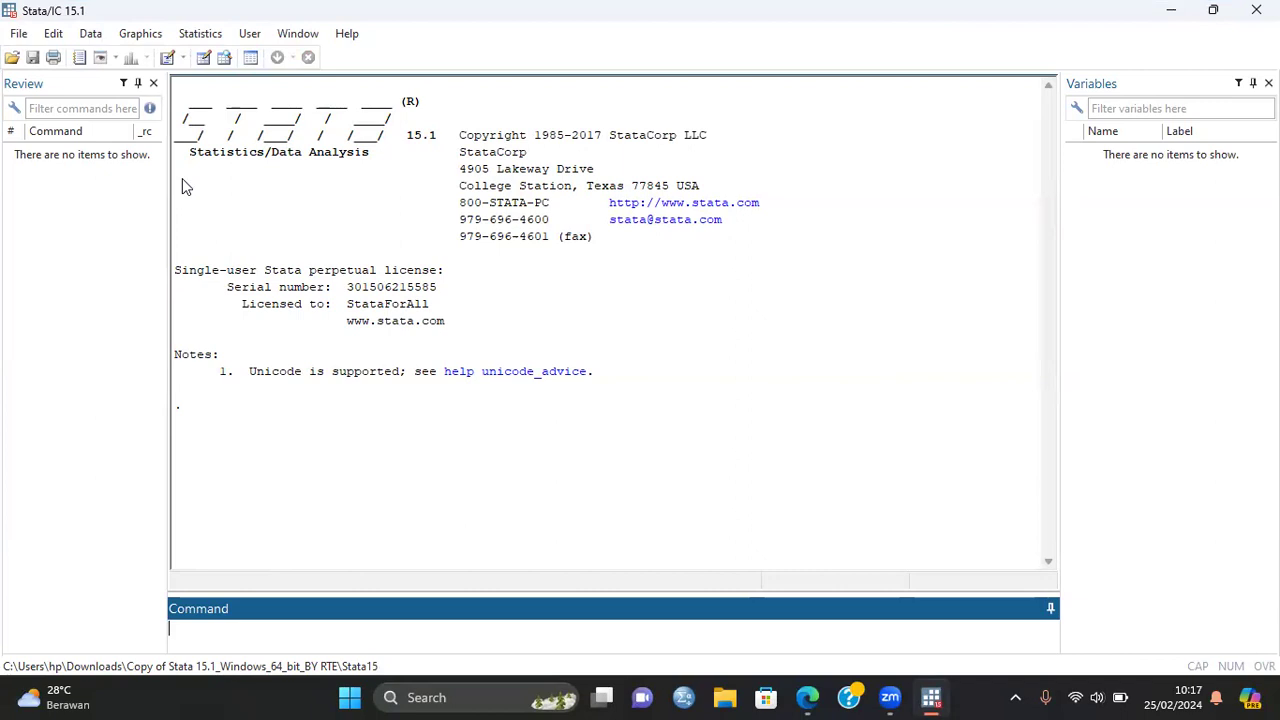
Copy the DATA INFLASI values C3:C182 from the DATA ARCH GARCH sheet in Google Sheets into the first column of Stata's Data Editor
{"action": "left_click", "coordinate": [204, 58]}
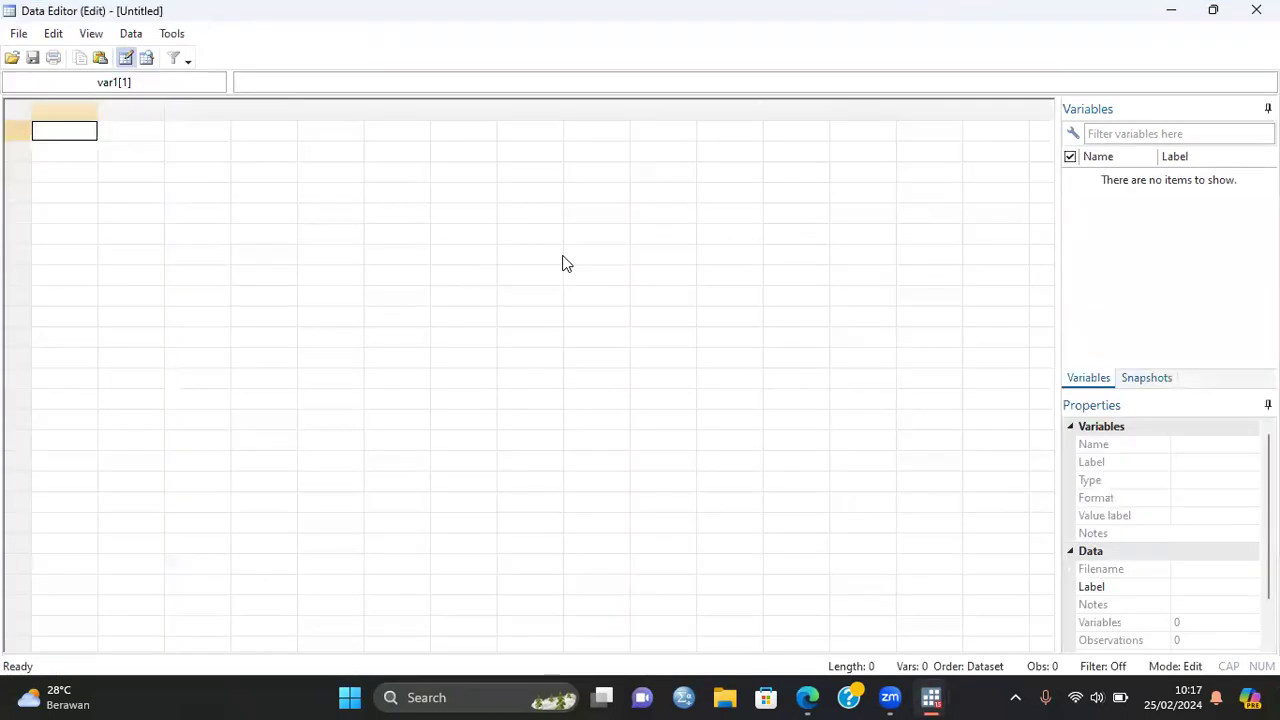
{"action": "left_click", "coordinate": [808, 697]}
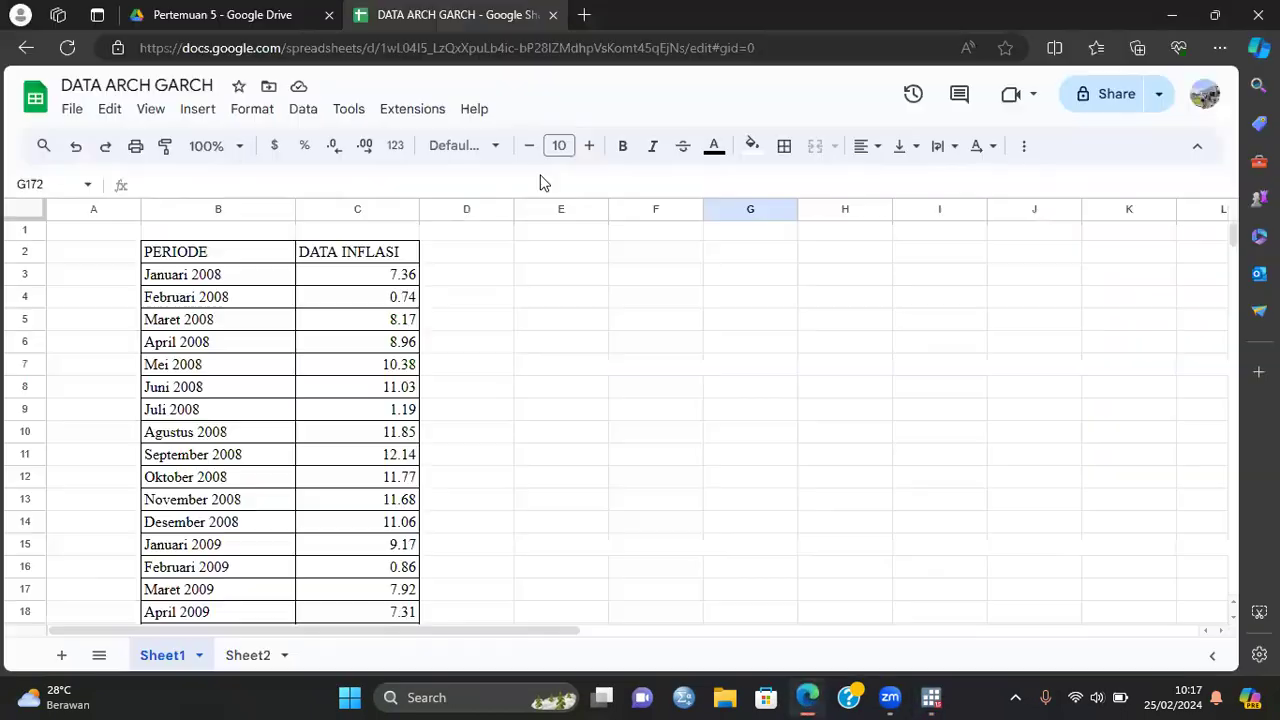
{"action": "left_click", "coordinate": [381, 281]}
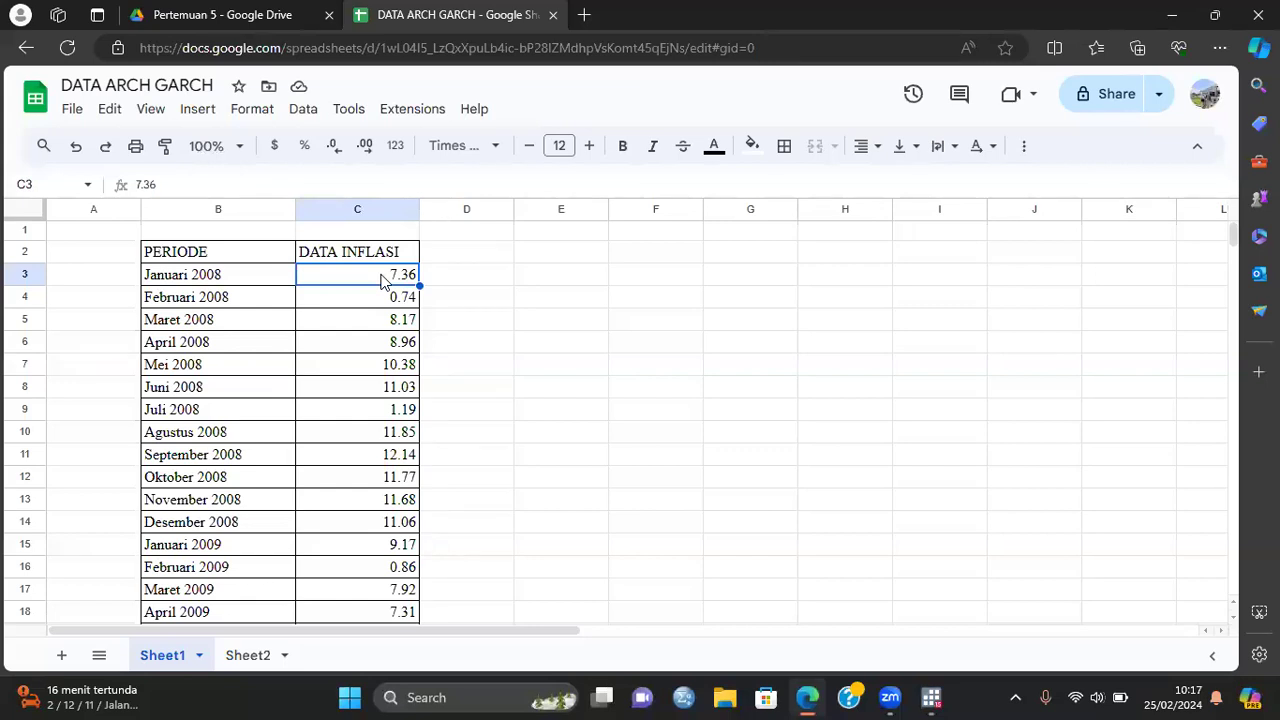
{"action": "key", "text": "ctrl+shift+Down"}
{"action": "key", "text": "ctrl+c"}
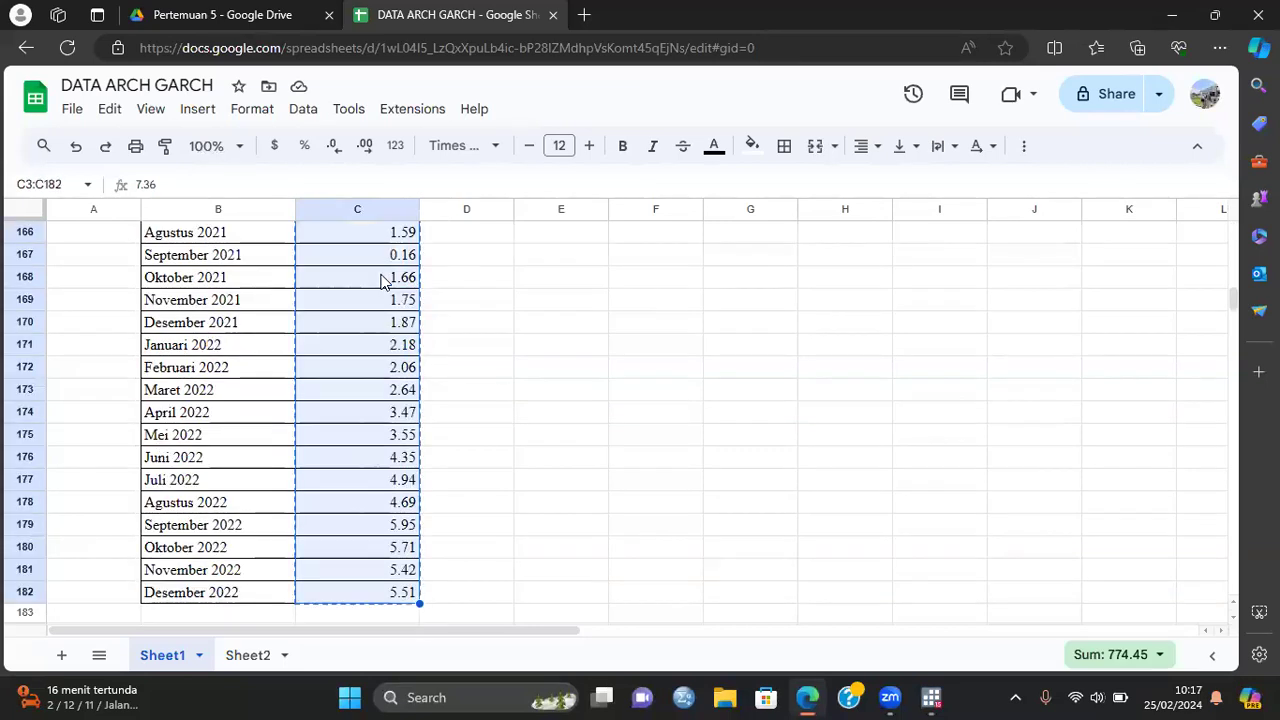
{"action": "mouse_move", "coordinate": [930, 697]}
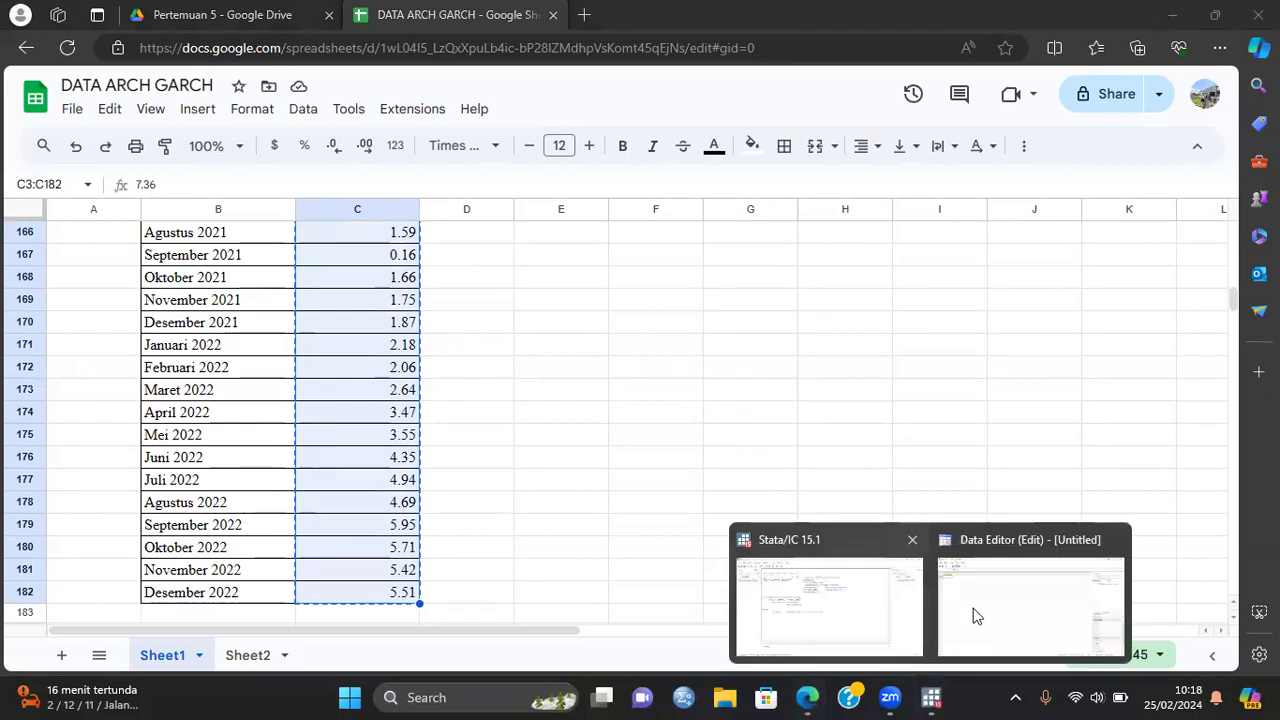
{"action": "left_click", "coordinate": [884, 541]}
{"action": "right_click", "coordinate": [87, 147]}
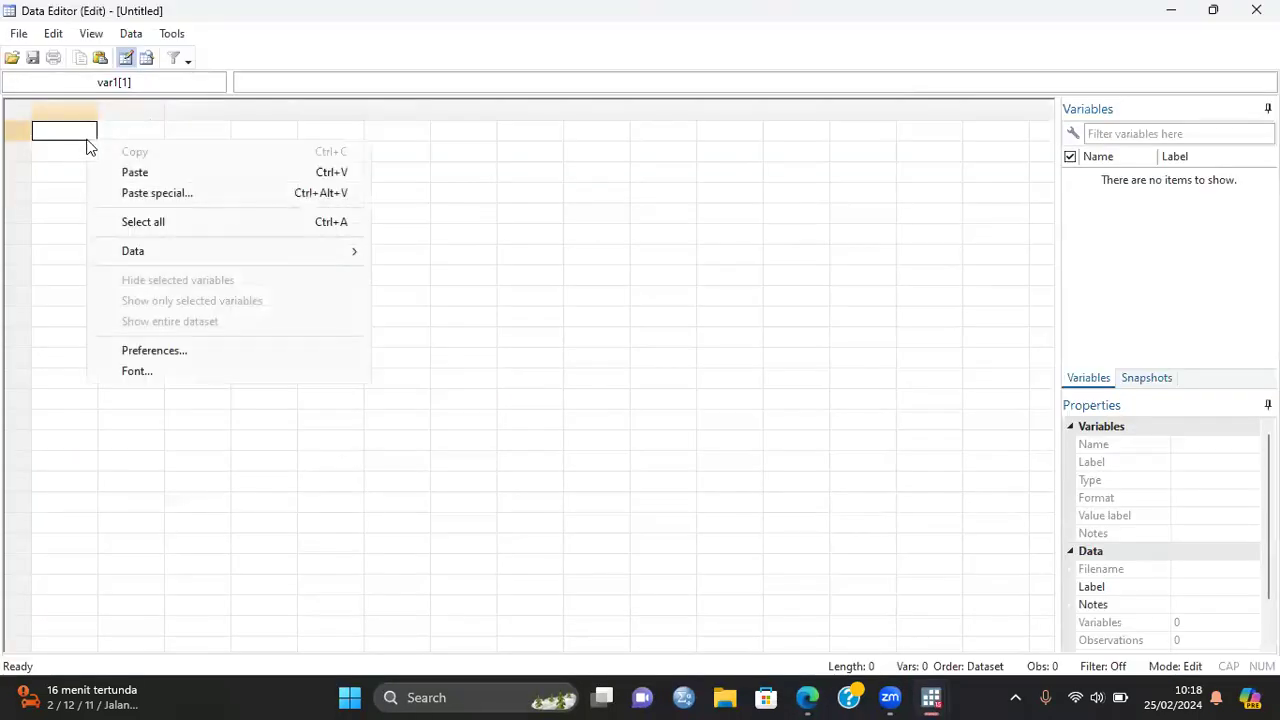
{"action": "left_click", "coordinate": [167, 170]}
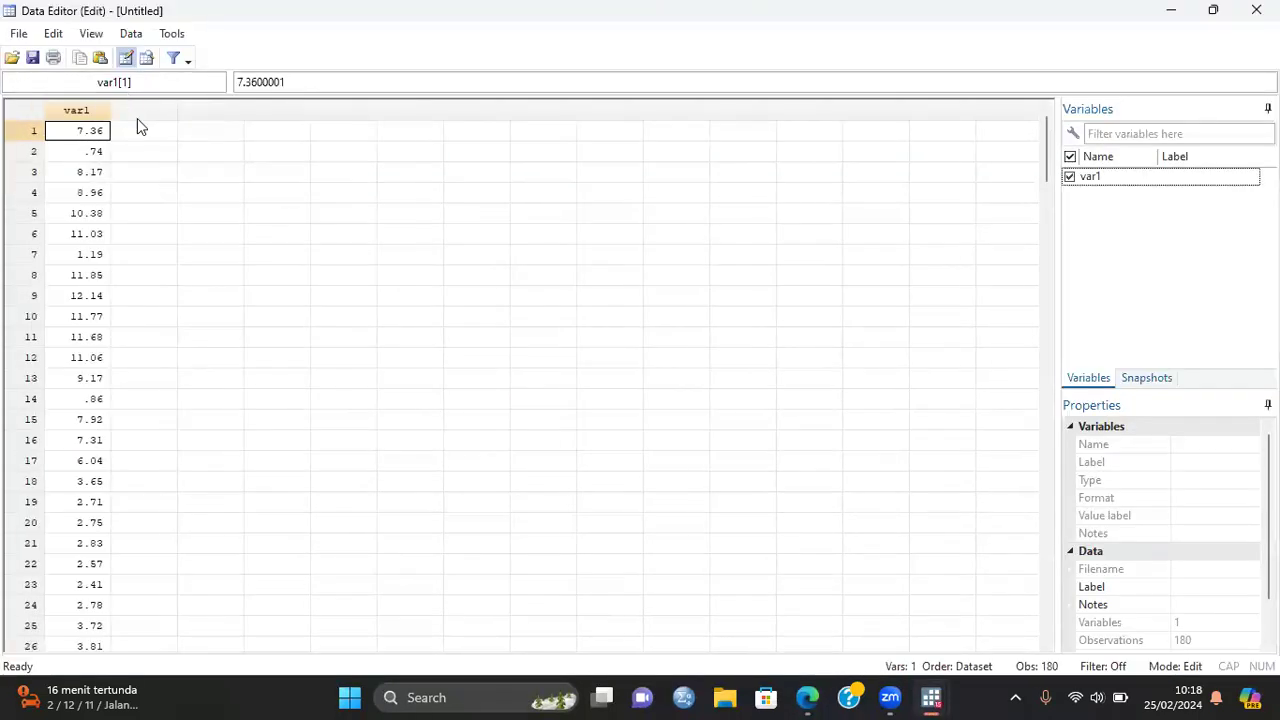
Rename the pasted variable var1 as inflasi
{"action": "left_click", "coordinate": [1120, 177]}
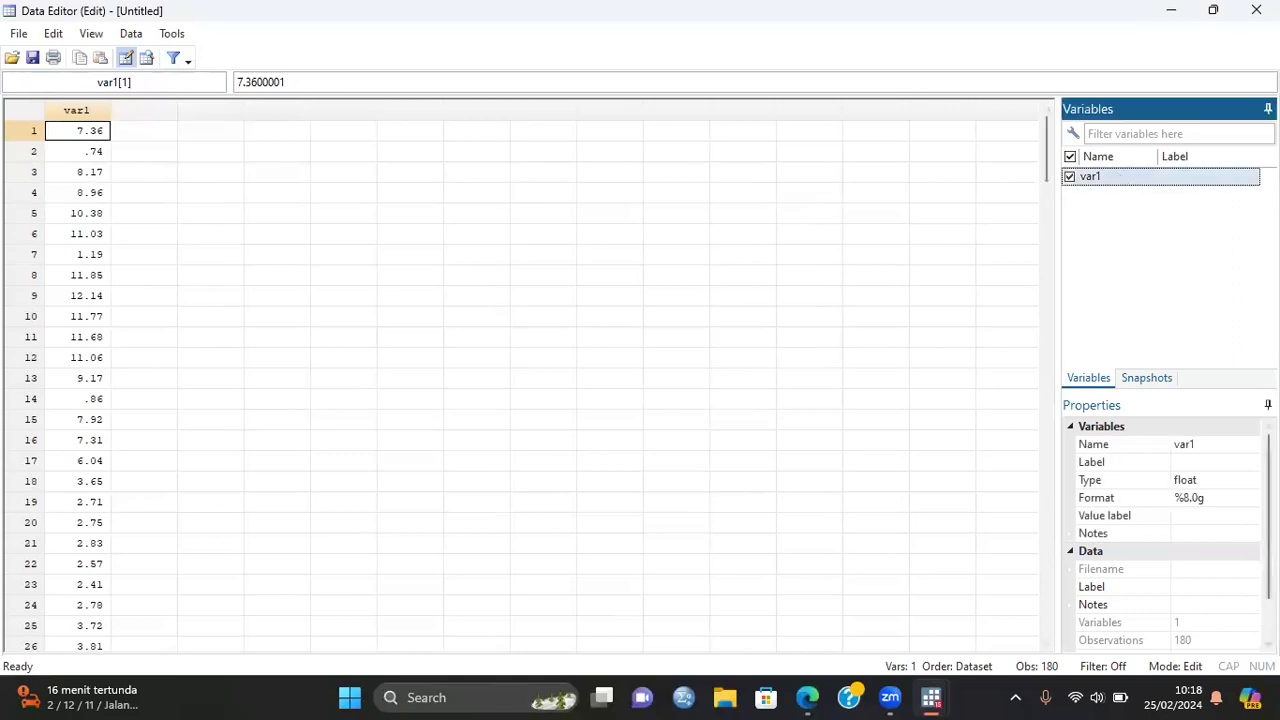
{"action": "left_click", "coordinate": [1217, 444]}
{"action": "key", "text": "BackSpace"}
{"action": "key", "text": "BackSpace"}
{"action": "key", "text": "BackSpace"}
{"action": "key", "text": "BackSpace"}
{"action": "type", "text": "inflasi"}
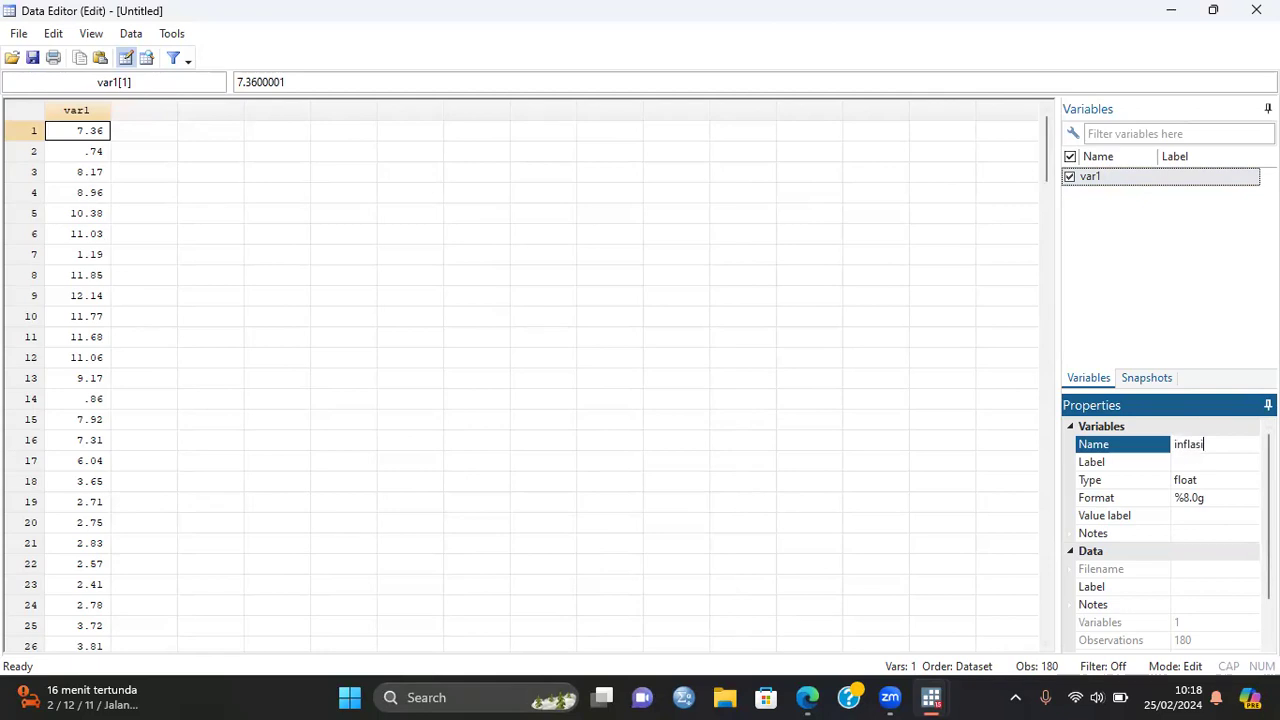
{"action": "key", "text": "Return"}
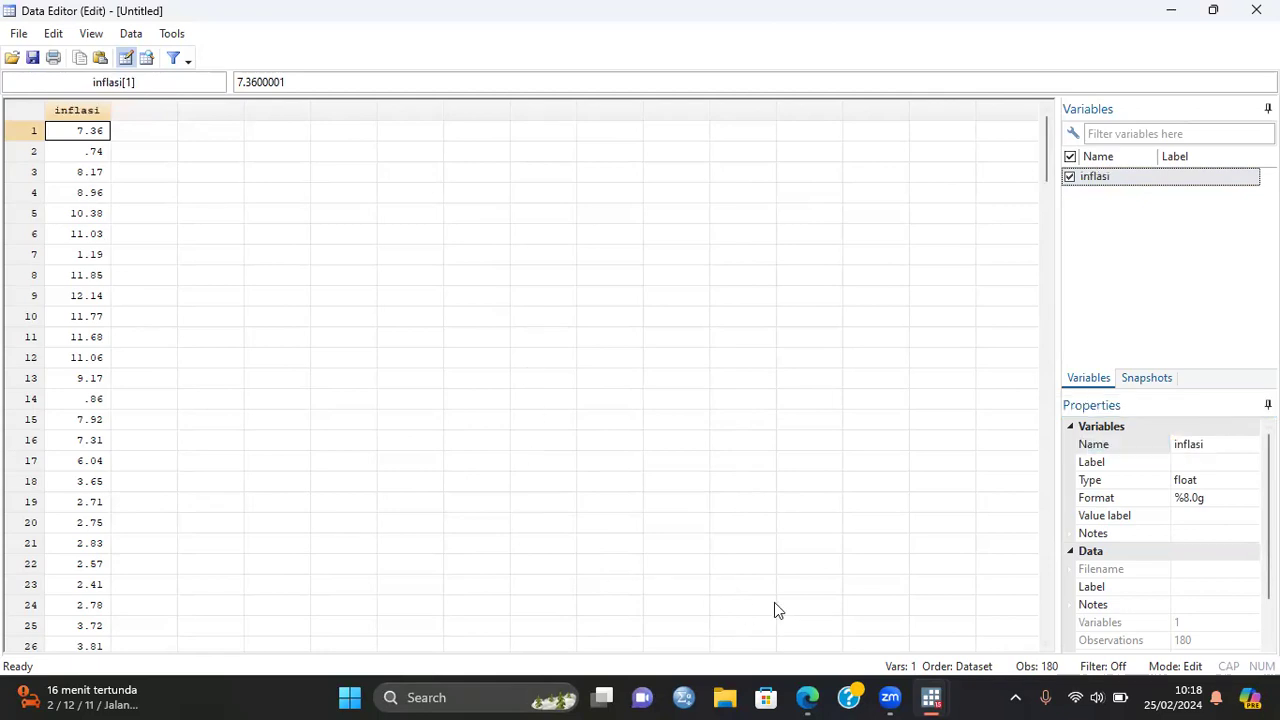
In Stata's main window, generate the observation index t = _n and the monthly date variable newt = tm(2008m1) + t-1
{"action": "mouse_move", "coordinate": [931, 697]}
{"action": "left_click", "coordinate": [883, 632]}
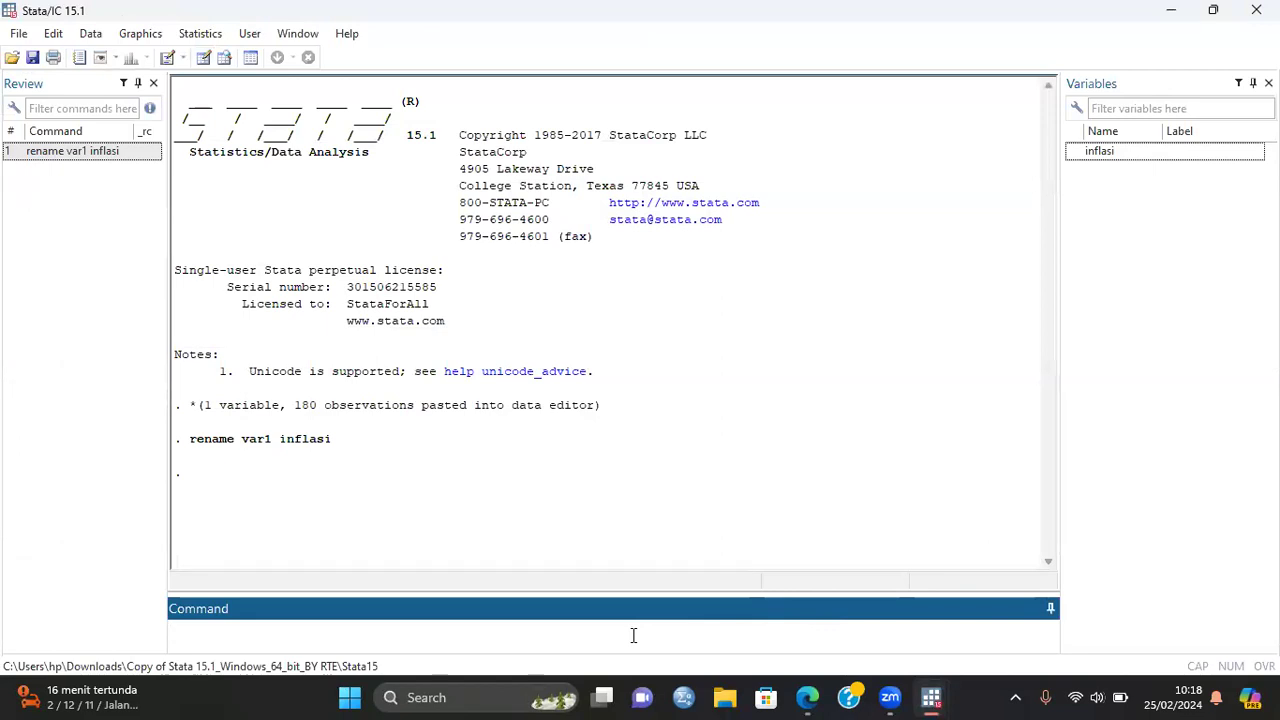
{"action": "type", "text": "gen t = _n"}
{"action": "key", "text": "Return"}
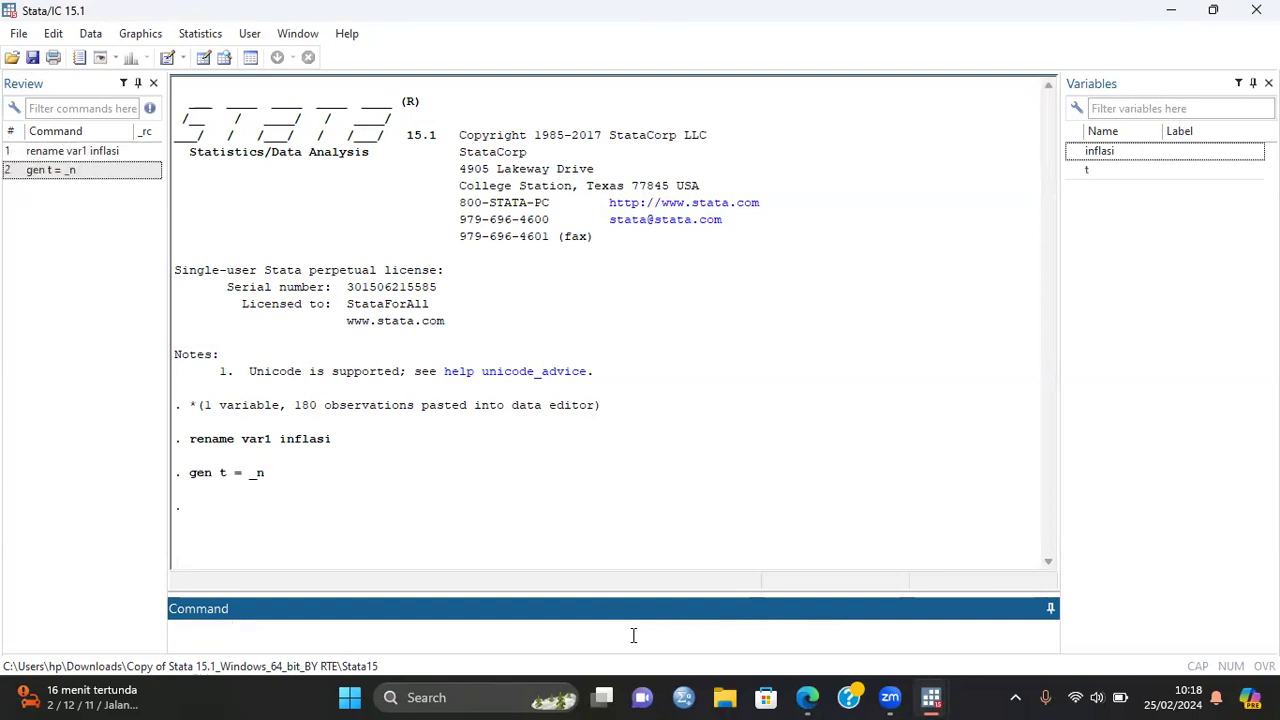
{"action": "type", "text": "gen newt = tm("}
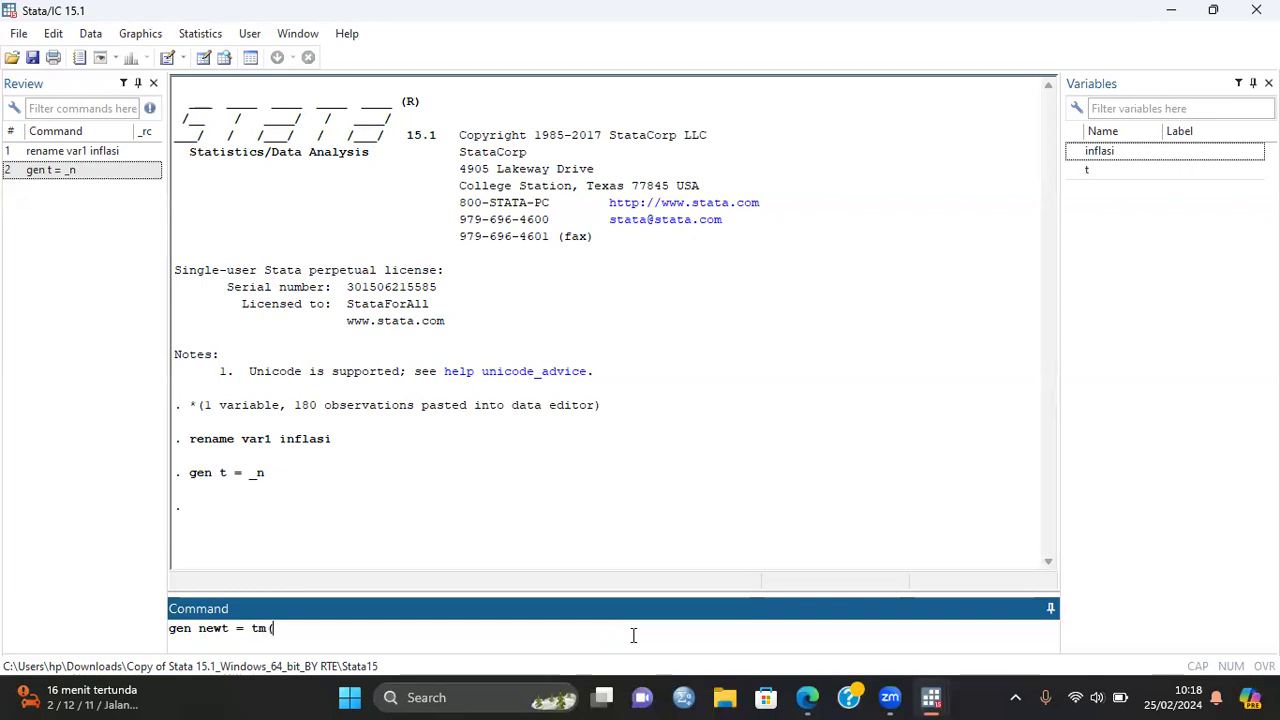
{"action": "type", "text": "2008m1) + t-1"}
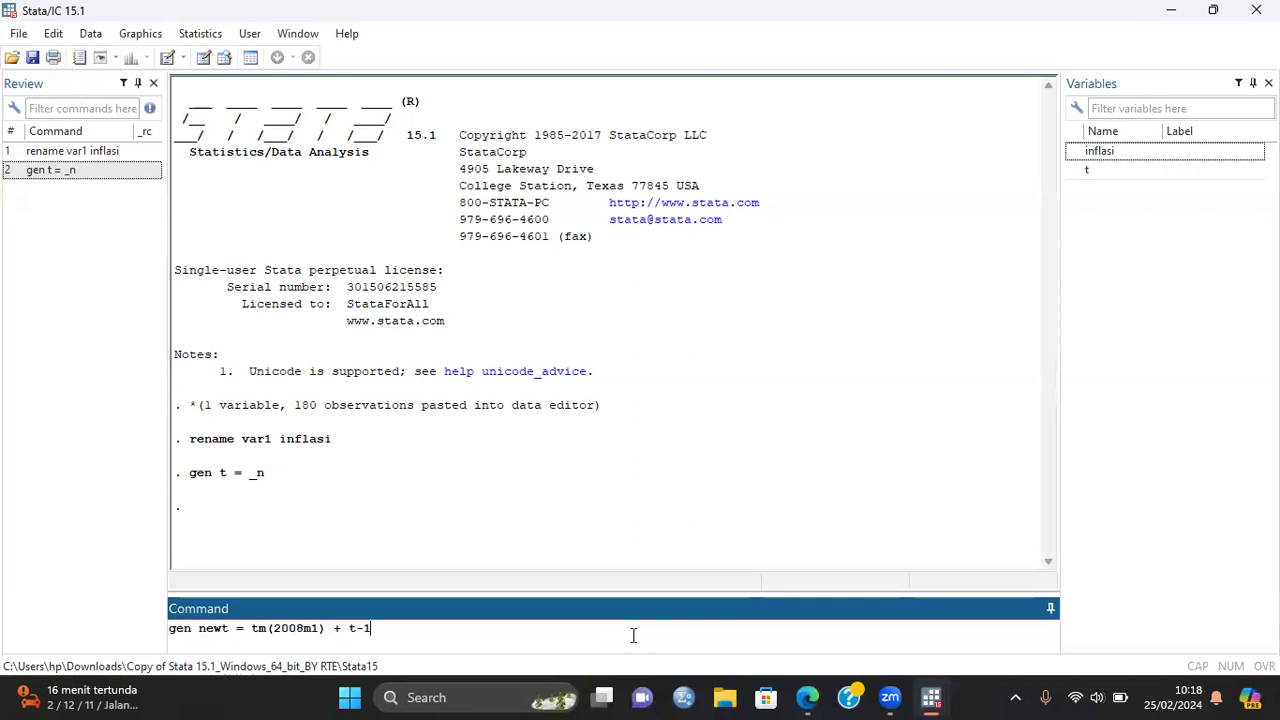
{"action": "key", "text": "Return"}
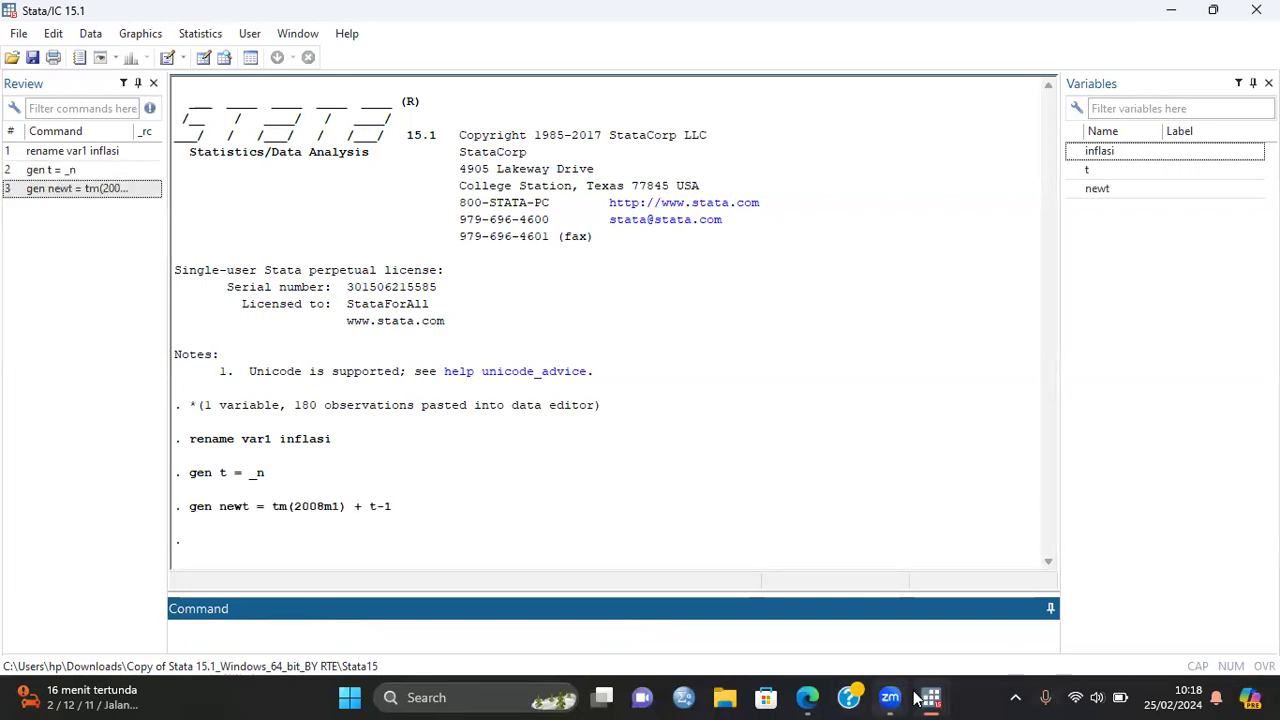
Set the display format of the newt variable to Monthly in the Data Editor, using the 2009m4 sample style
{"action": "mouse_move", "coordinate": [922, 697]}
{"action": "left_click", "coordinate": [971, 628]}
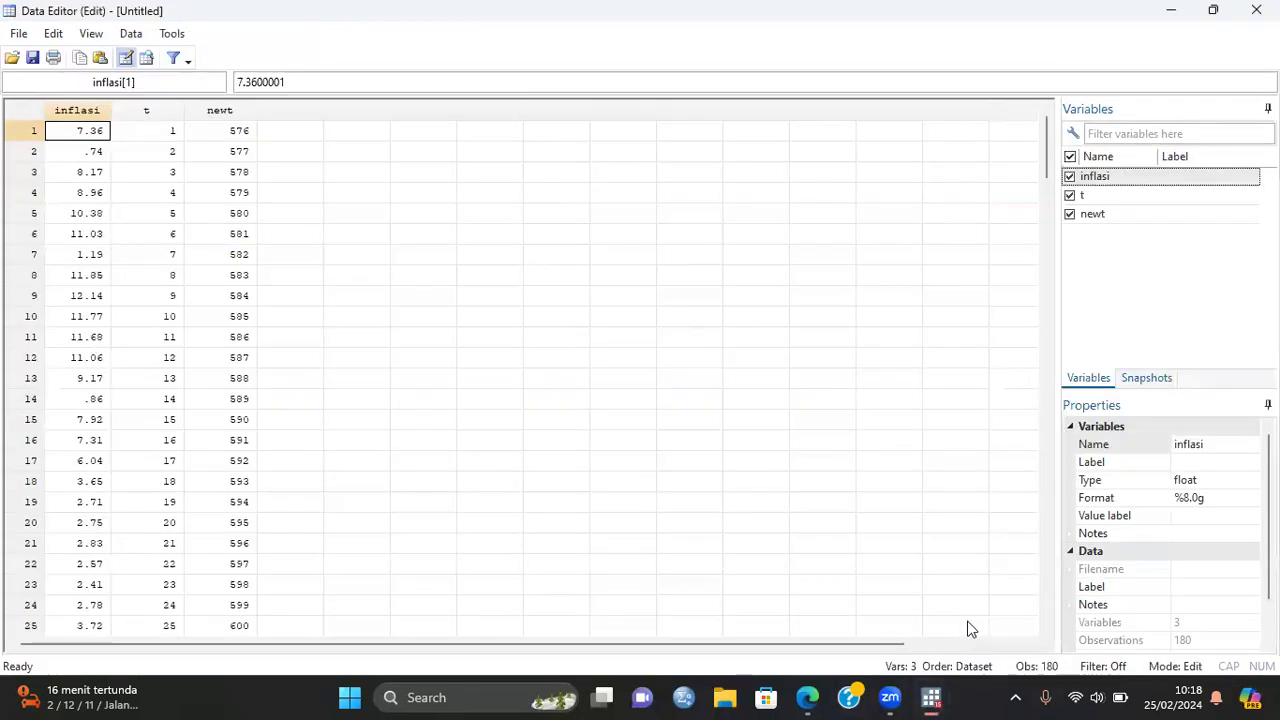
{"action": "left_click", "coordinate": [245, 116]}
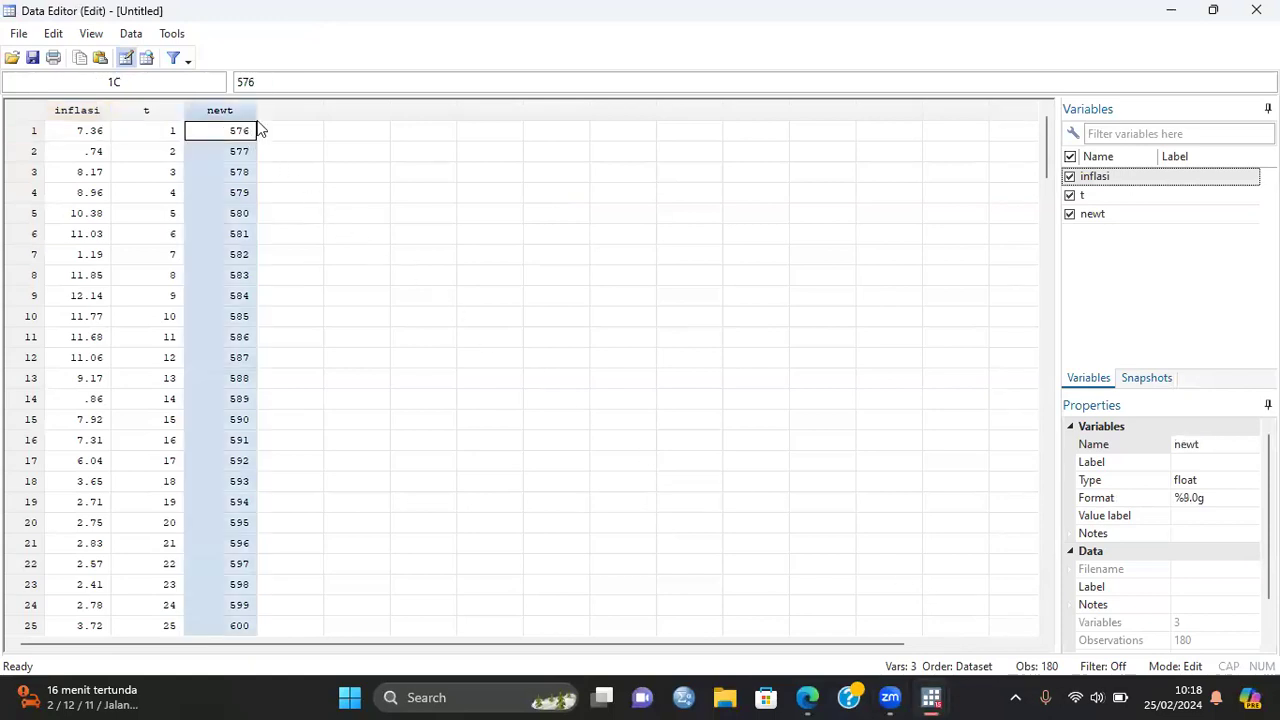
{"action": "left_click", "coordinate": [1238, 500]}
{"action": "left_click", "coordinate": [1251, 498]}
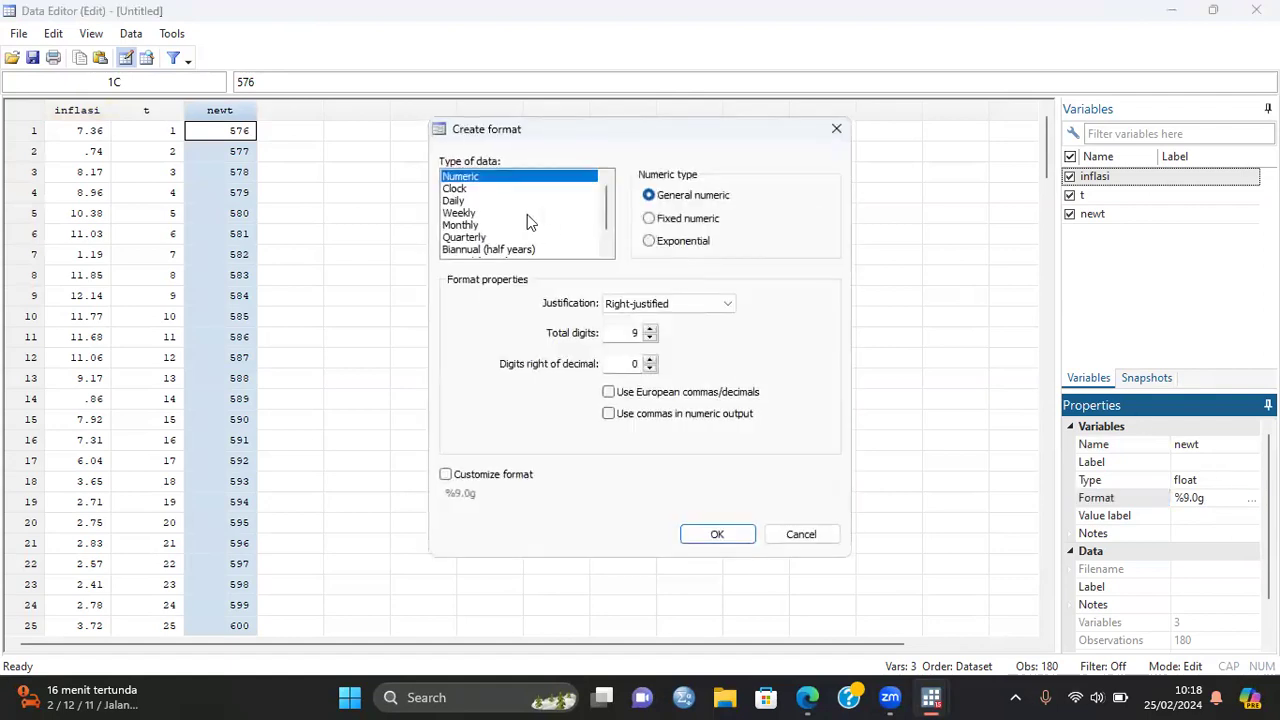
{"action": "left_click", "coordinate": [474, 226]}
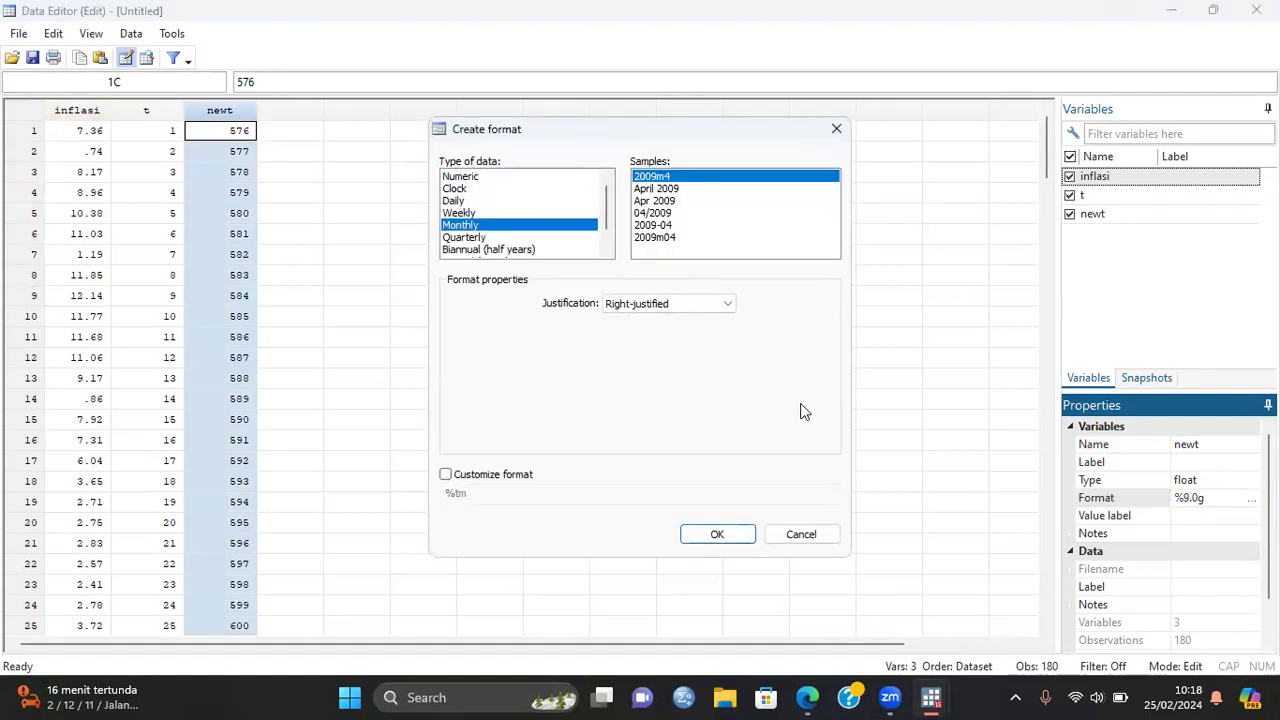
{"action": "left_click", "coordinate": [712, 535]}
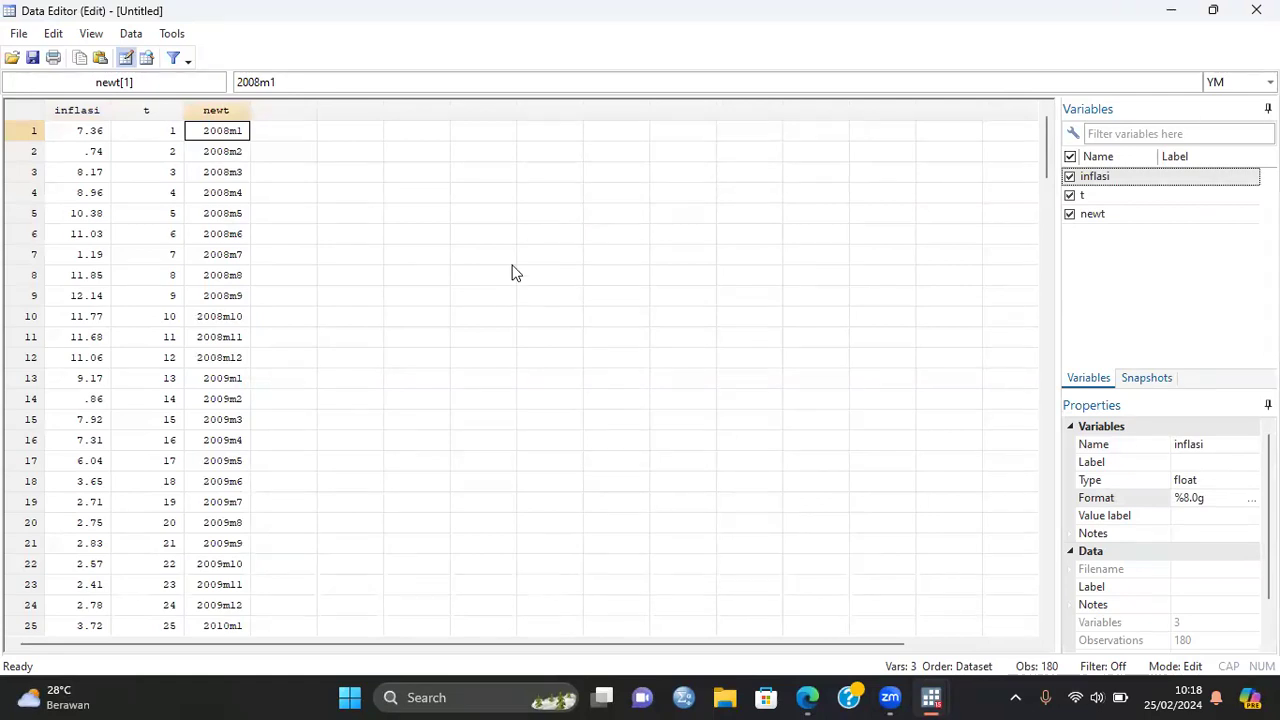
Declare the dataset as a time series with newt as the time variable using tsset
{"action": "mouse_move", "coordinate": [928, 698]}
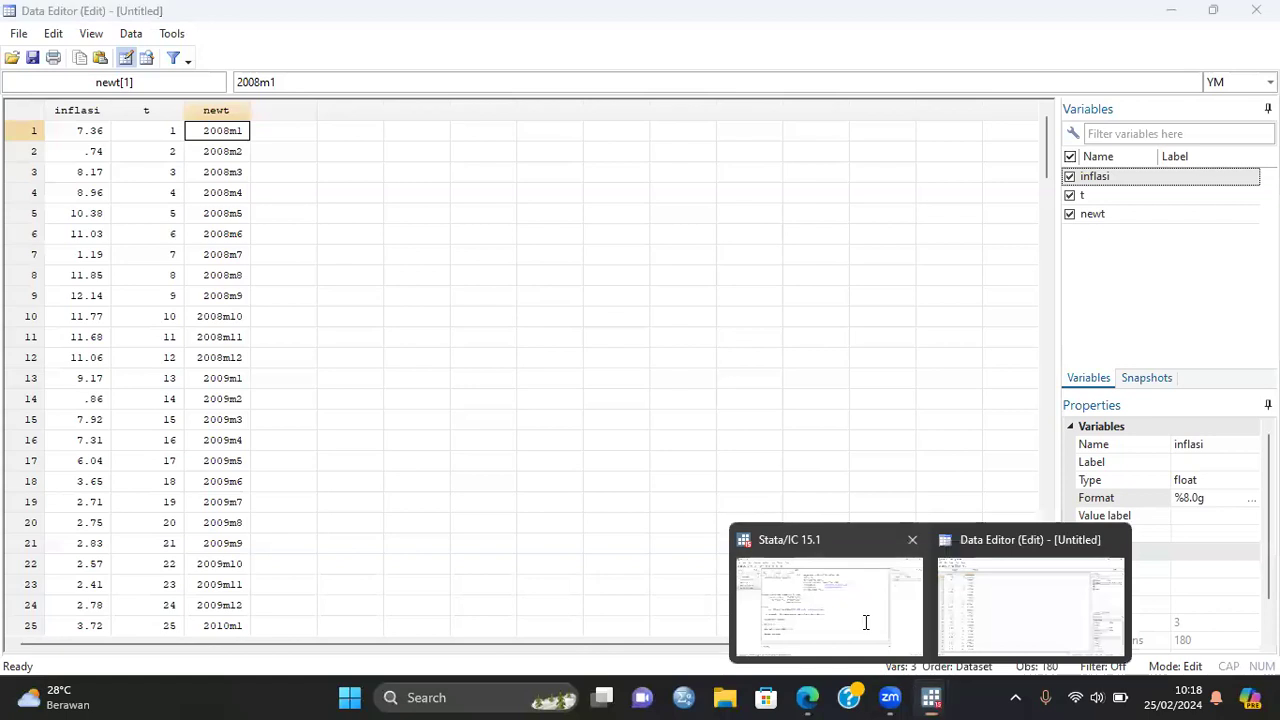
{"action": "left_click", "coordinate": [866, 623]}
{"action": "type", "text": "tsset newt"}
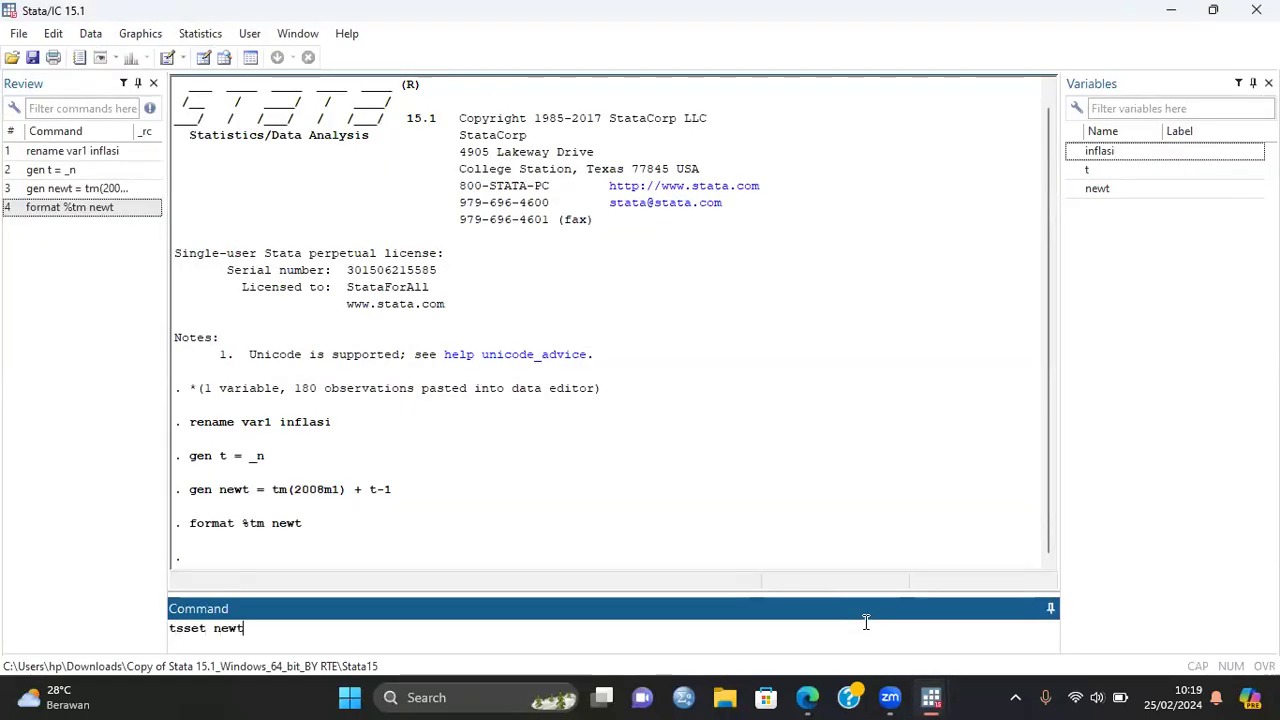
{"action": "key", "text": "Return"}
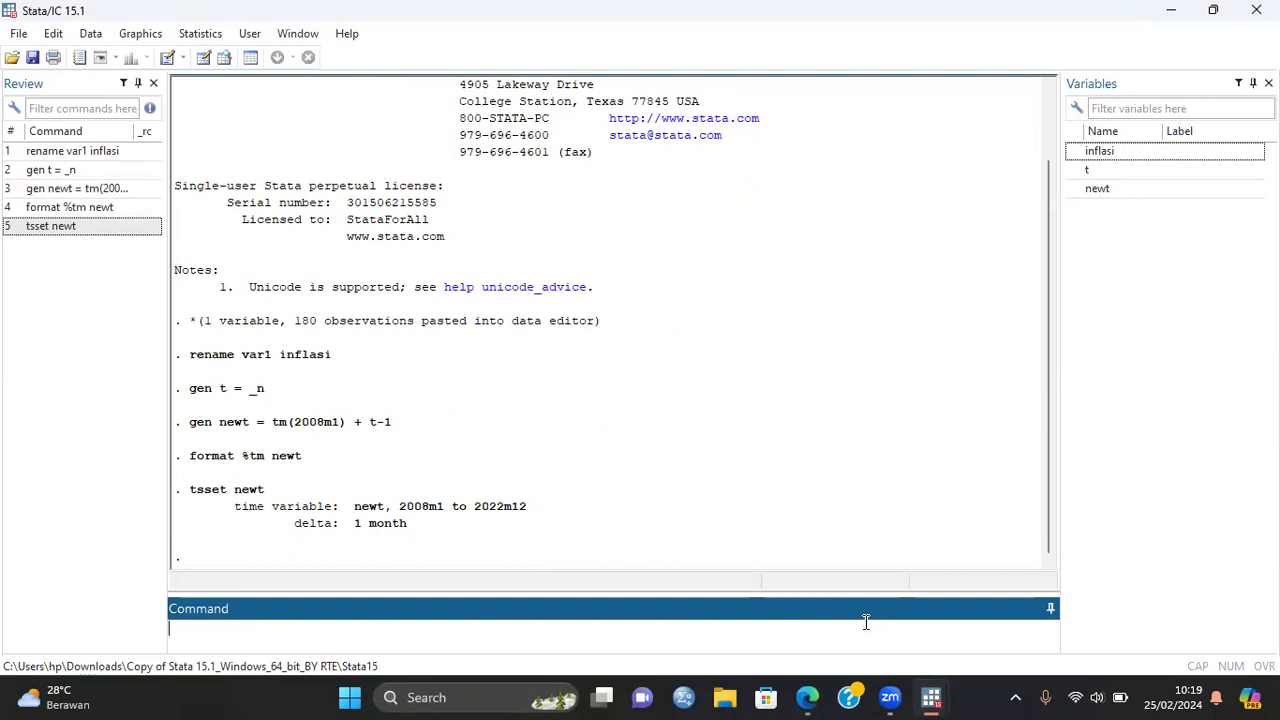
Plot inflasi over time with twoway tsline, and minimize the graph after viewing it
{"action": "type", "text": "twoway tsline (inflasi)"}
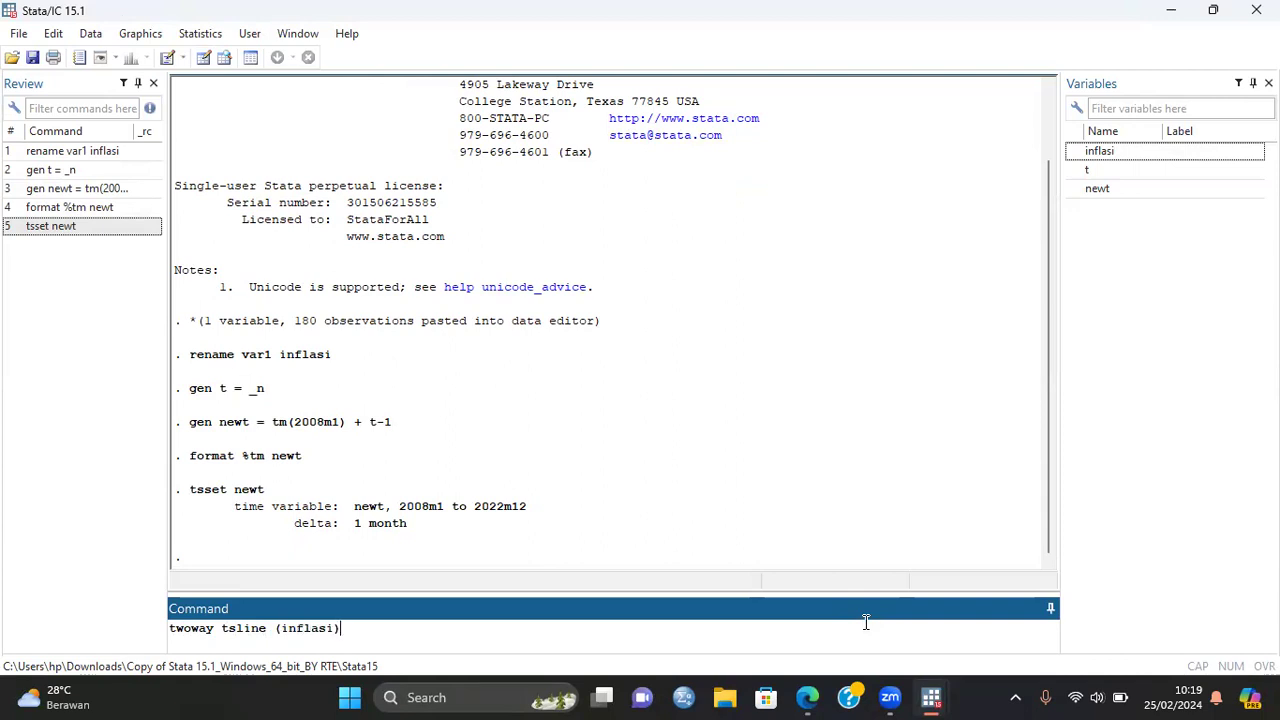
{"action": "key", "text": "Return"}
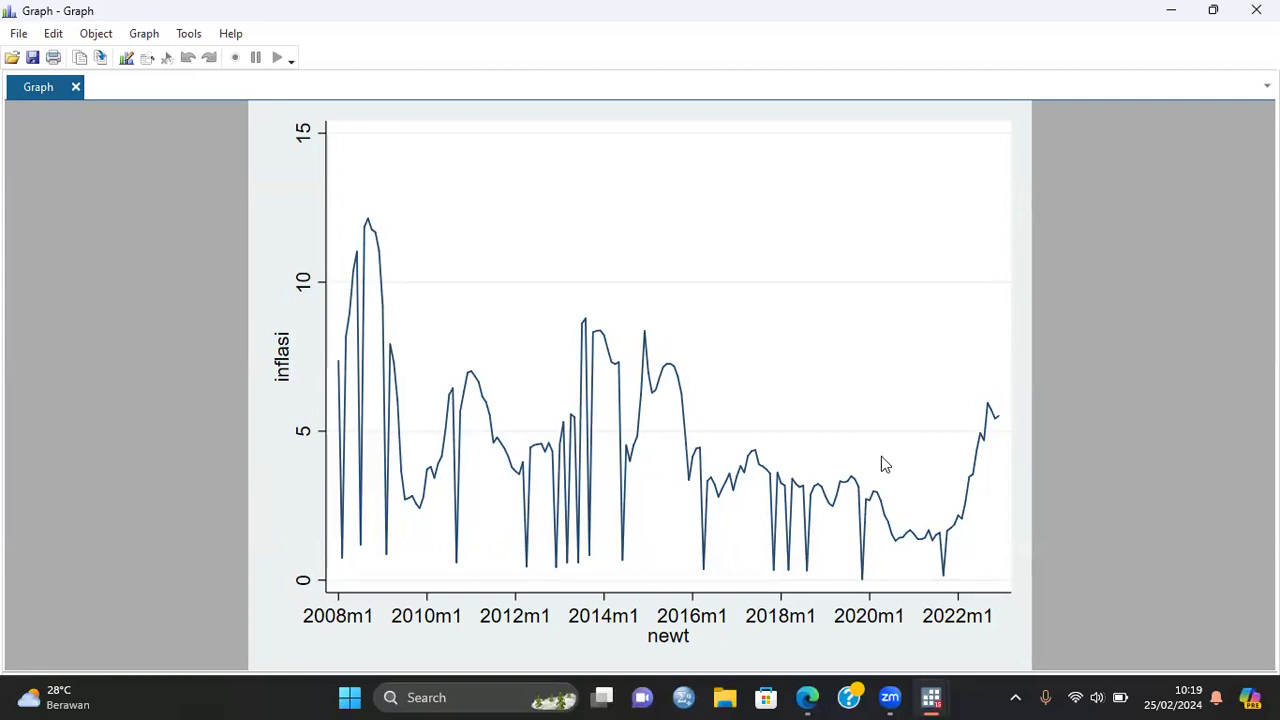
{"action": "left_click", "coordinate": [1180, 10]}
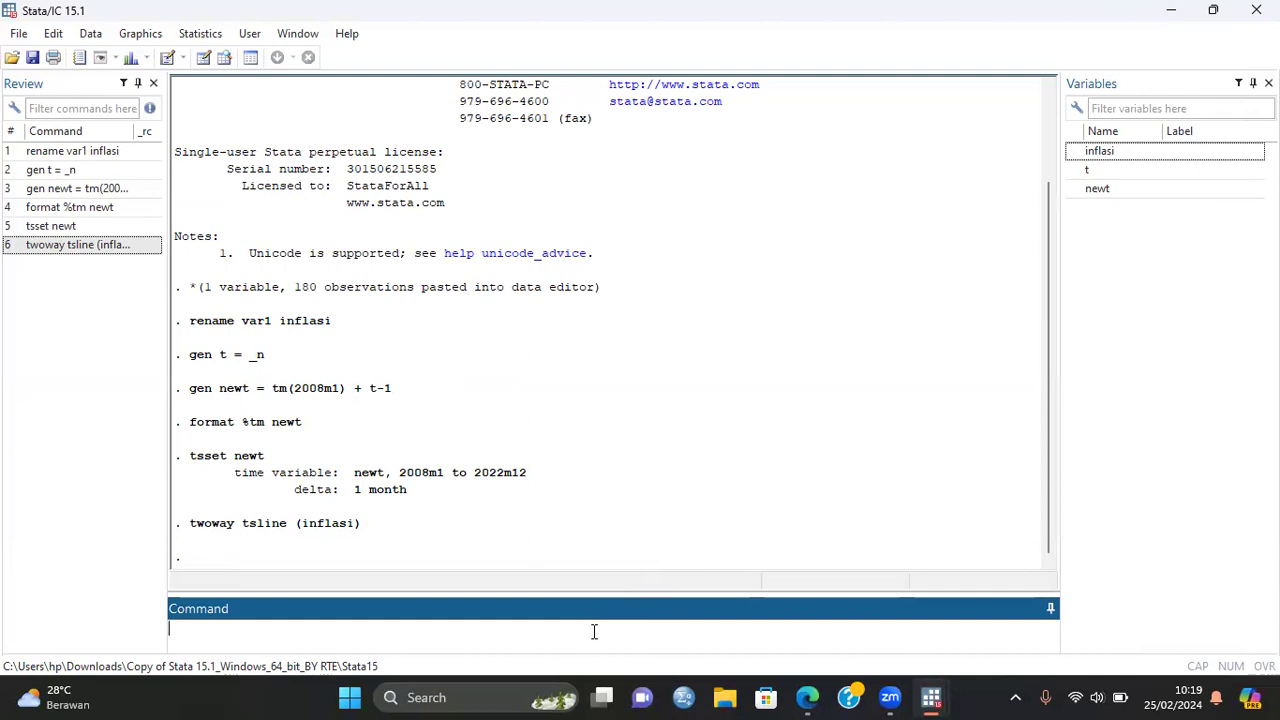
Run the Dickey-Fuller unit root test on inflasi and consult the time series analysis slide in Responsi ARCH-GARCH.pptx.pdf in the browser
{"action": "type", "text": "dfuller n"}
{"action": "key", "text": "BackSpace"}
{"action": "type", "text": "inflasi"}
{"action": "key", "text": "Return"}
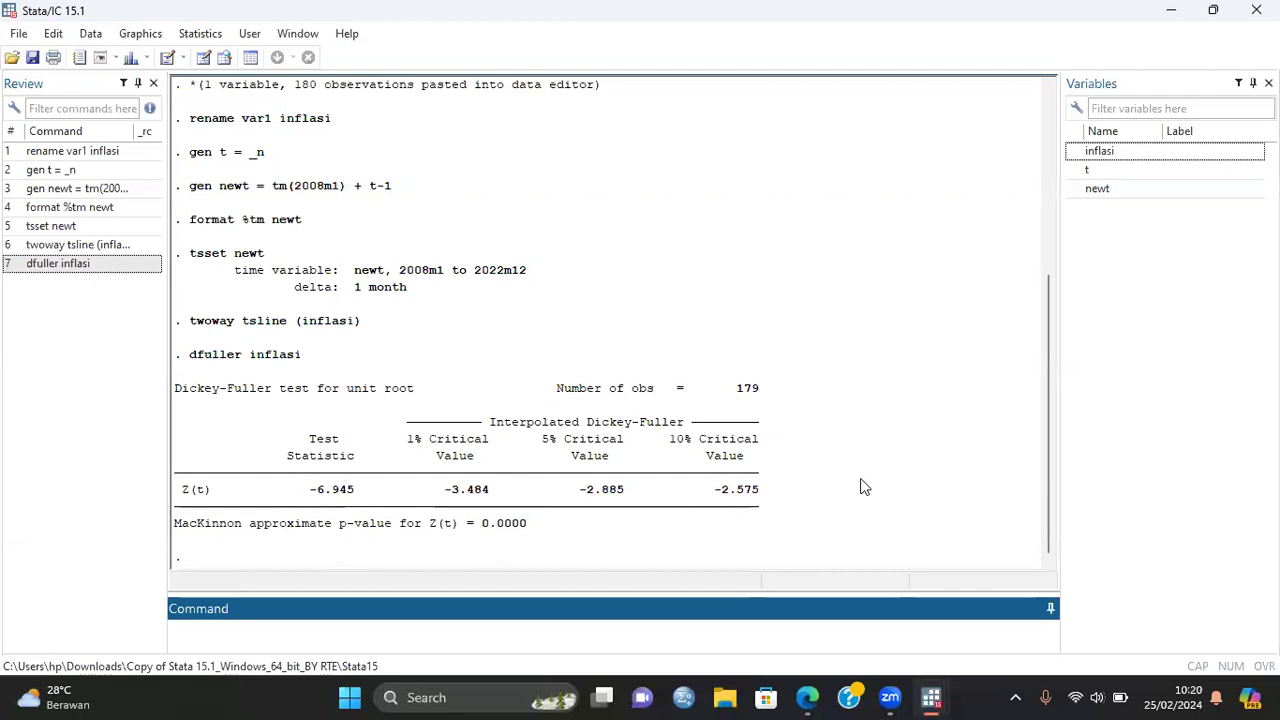
{"action": "left_click", "coordinate": [808, 697]}
{"action": "left_click", "coordinate": [250, 12]}
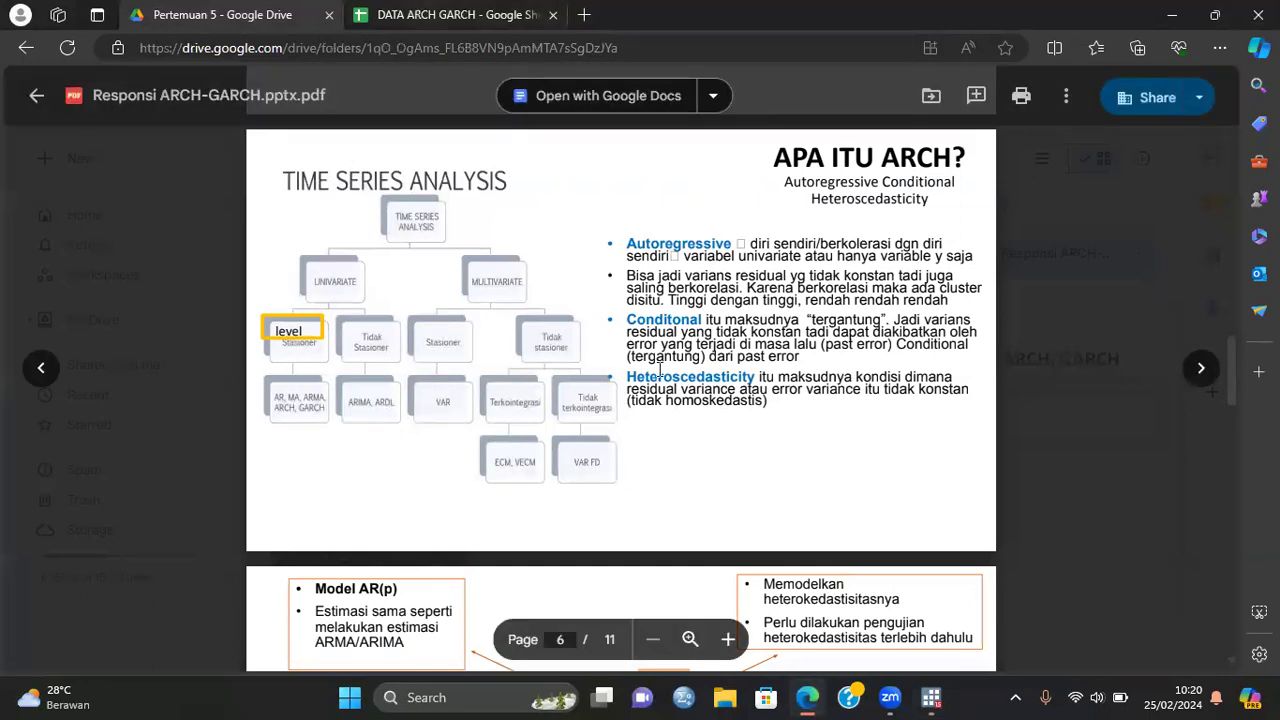
{"action": "mouse_move", "coordinate": [930, 697]}
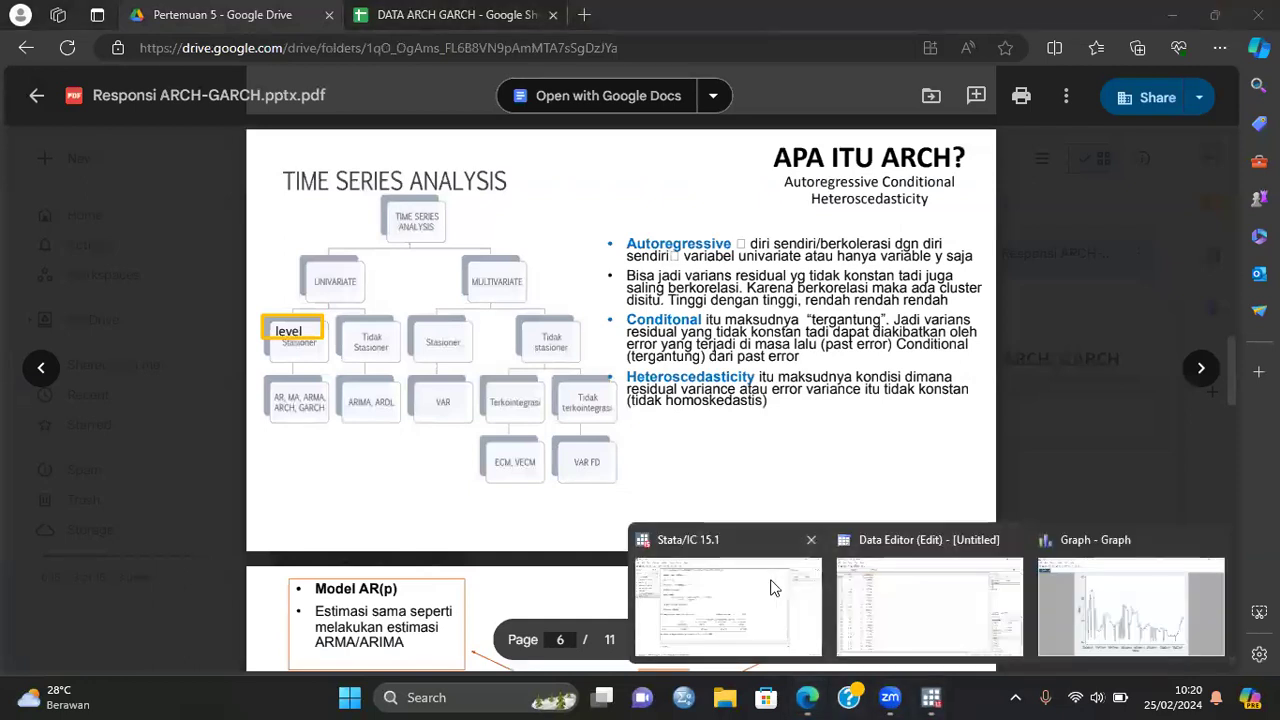
{"action": "left_click", "coordinate": [786, 611]}
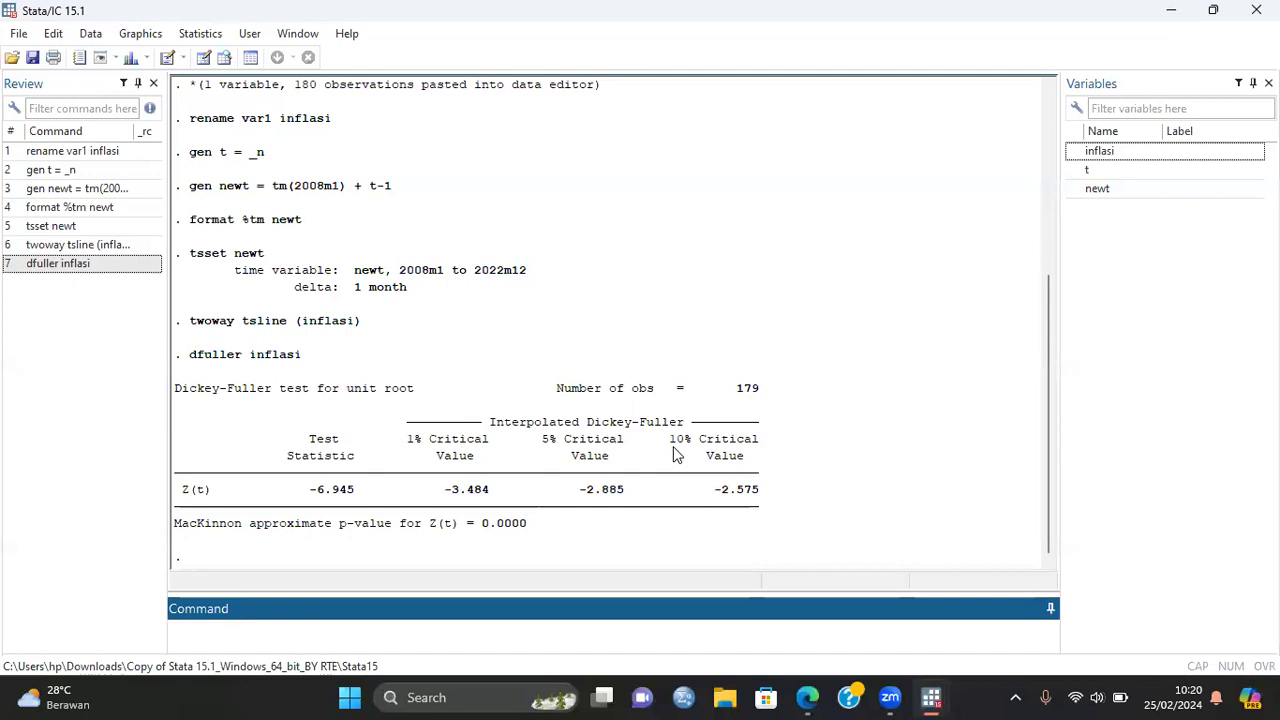
Plot the autocorrelations of inflasi with the ac command, and minimize the graph after viewing it
{"action": "type", "text": "ac inflasi"}
{"action": "key", "text": "Return"}
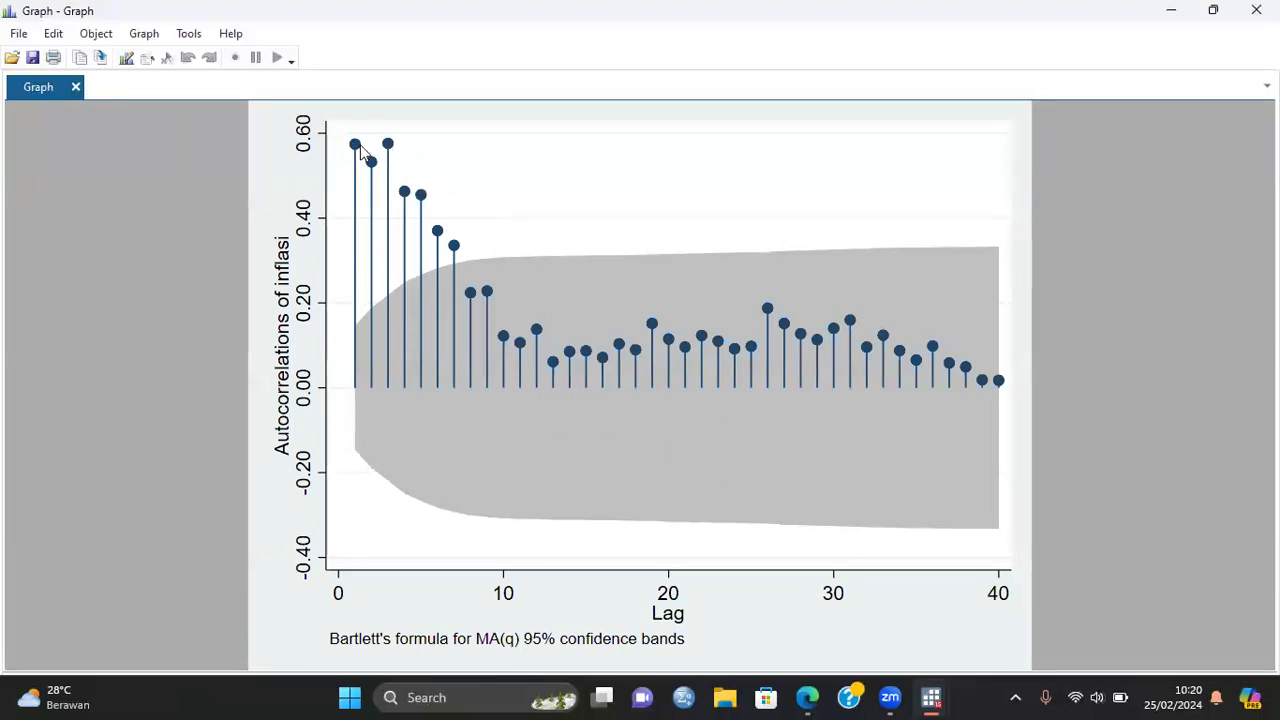
{"action": "left_click", "coordinate": [1171, 12]}
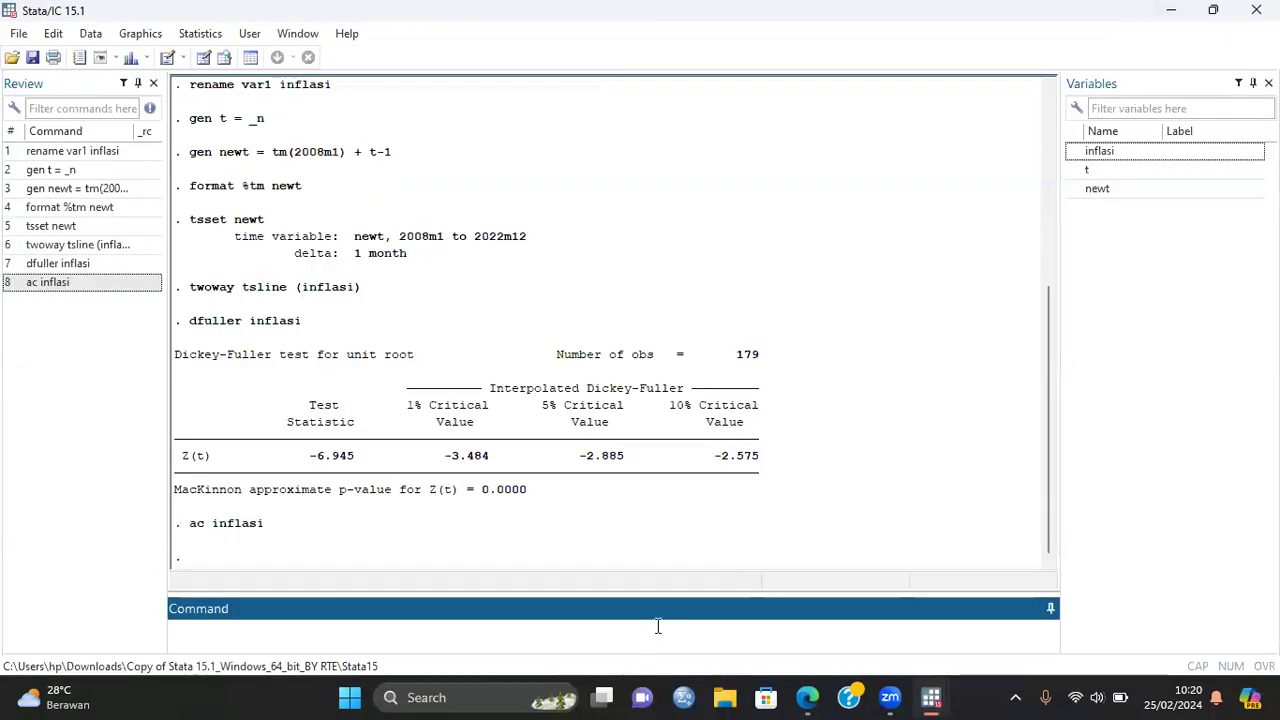
Plot the partial autocorrelations of inflasi with the pac command, and minimize the graph after viewing it
{"action": "type", "text": "pac infl"}
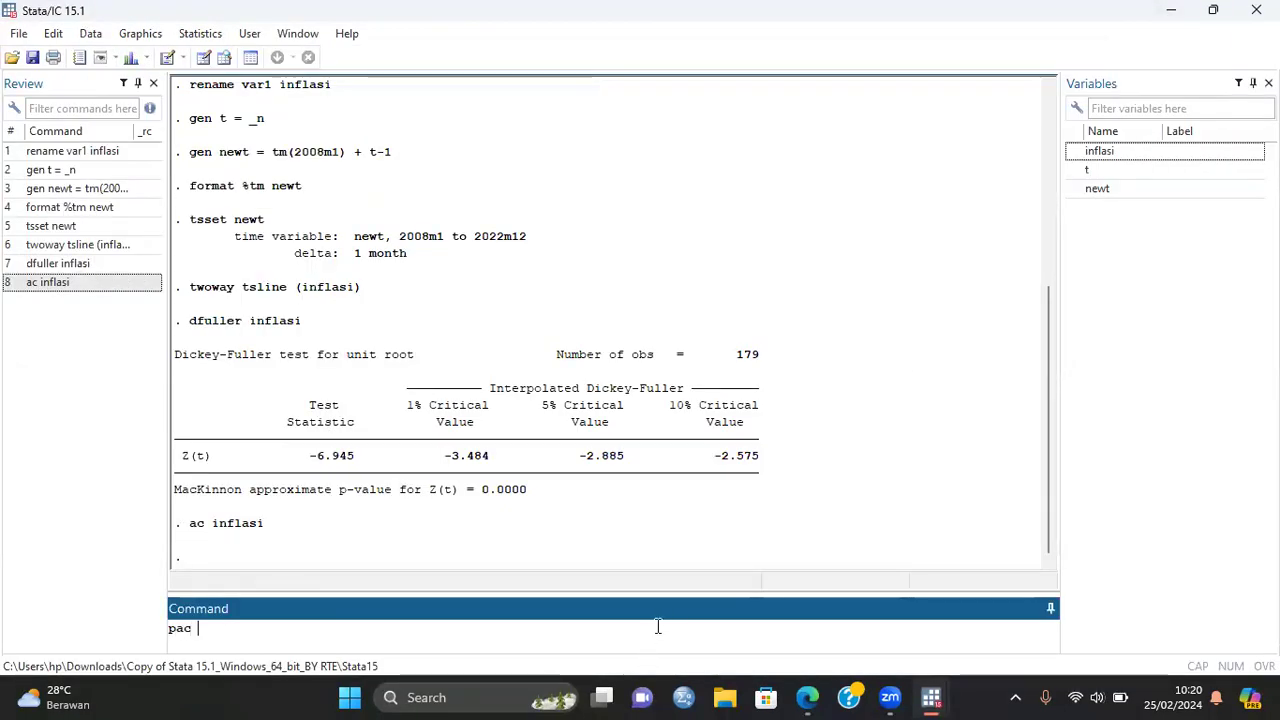
{"action": "type", "text": "asi"}
{"action": "key", "text": "Return"}
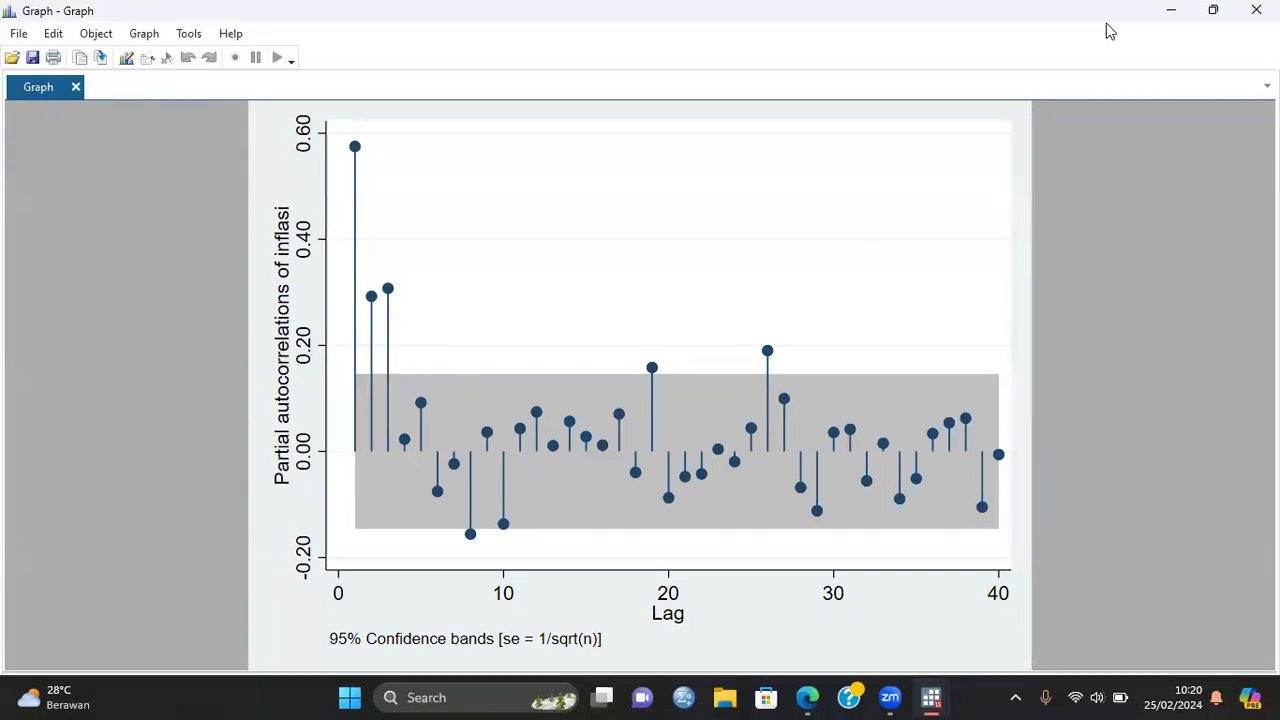
{"action": "left_click", "coordinate": [1168, 10]}
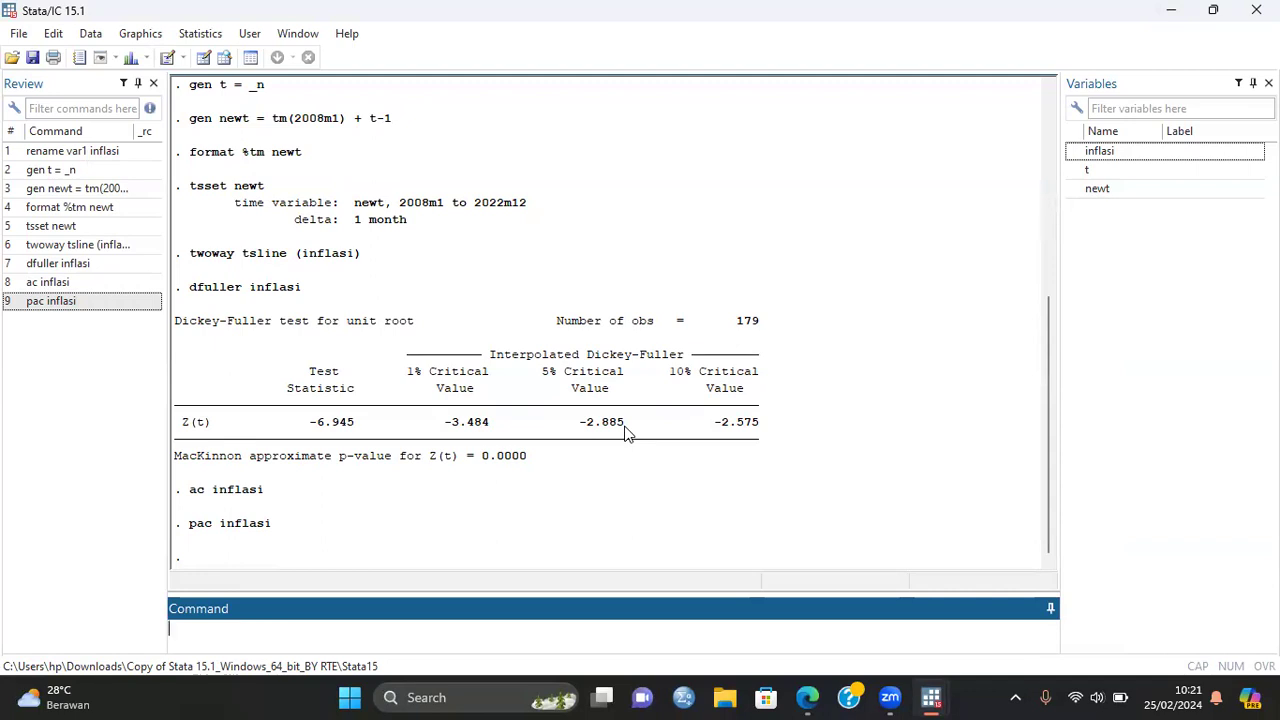
Fit an ARIMA(3,0,7) model to inflasi with the nolog option and display its information criteria with estat ic
{"action": "left_click", "coordinate": [448, 637]}
{"action": "type", "text": "arima inflasi, arima(3,0,7) nolog"}
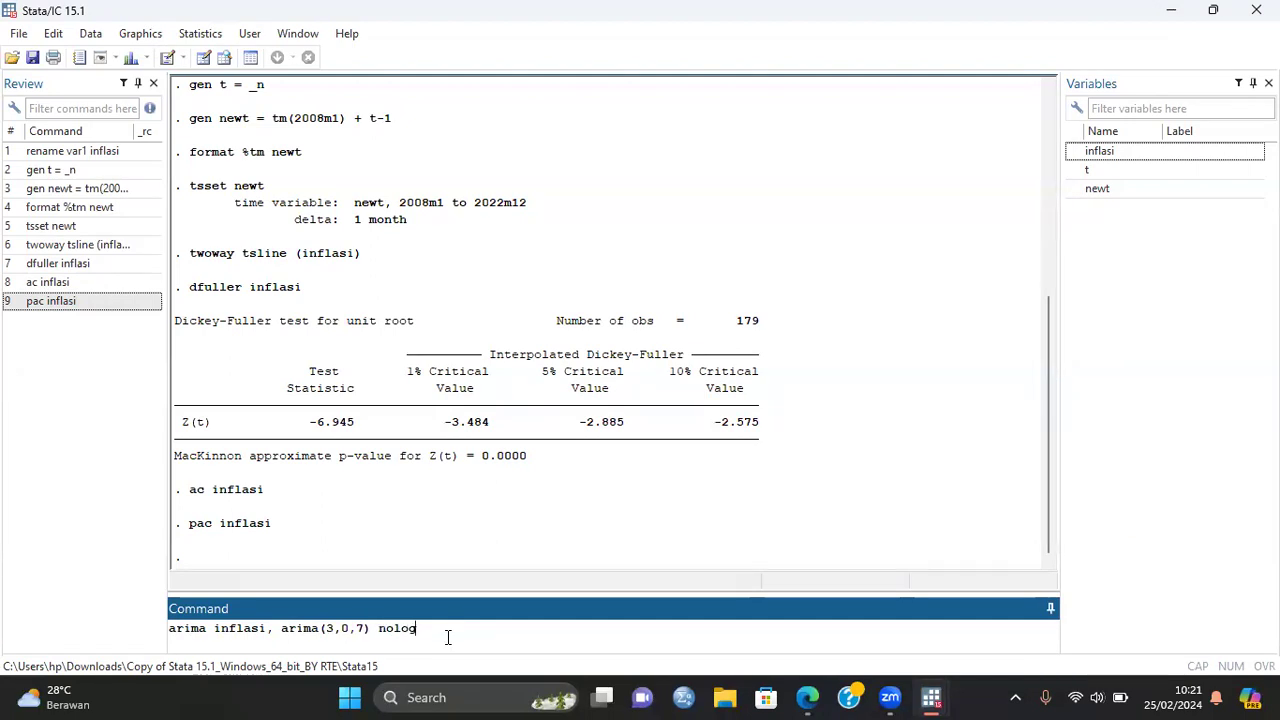
{"action": "key", "text": "Return"}
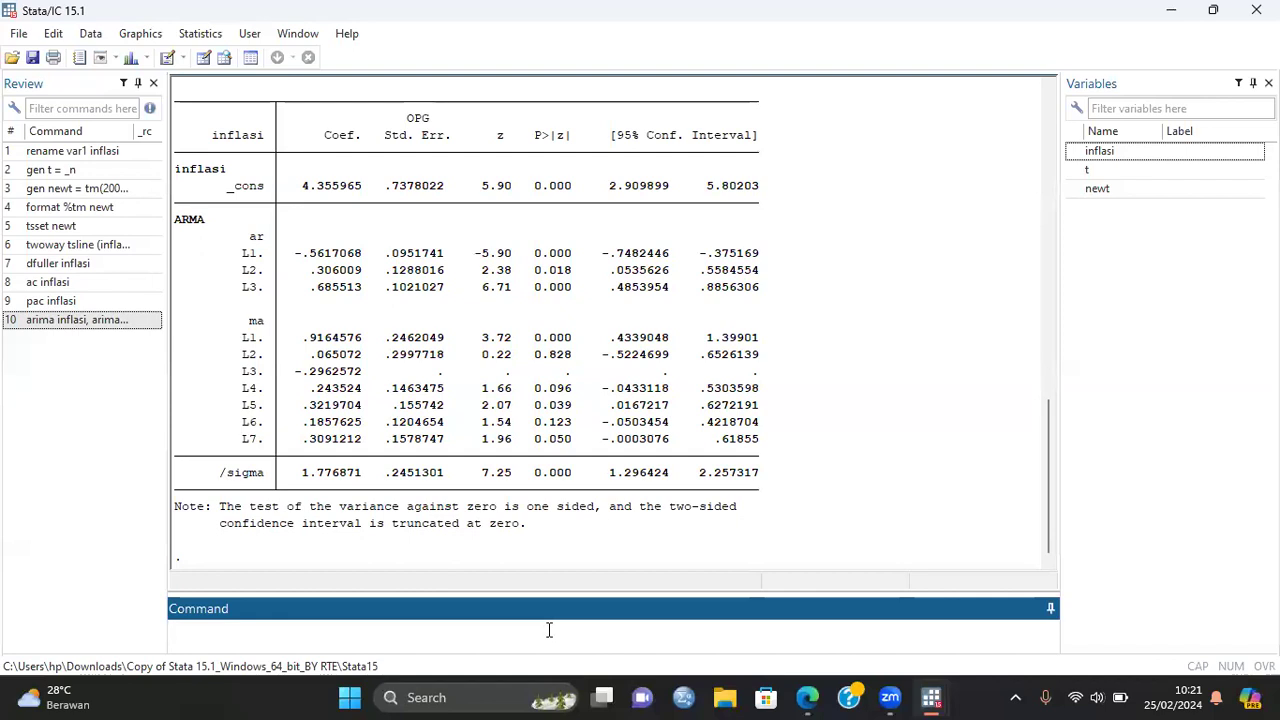
{"action": "type", "text": "estat ic"}
{"action": "key", "text": "Return"}
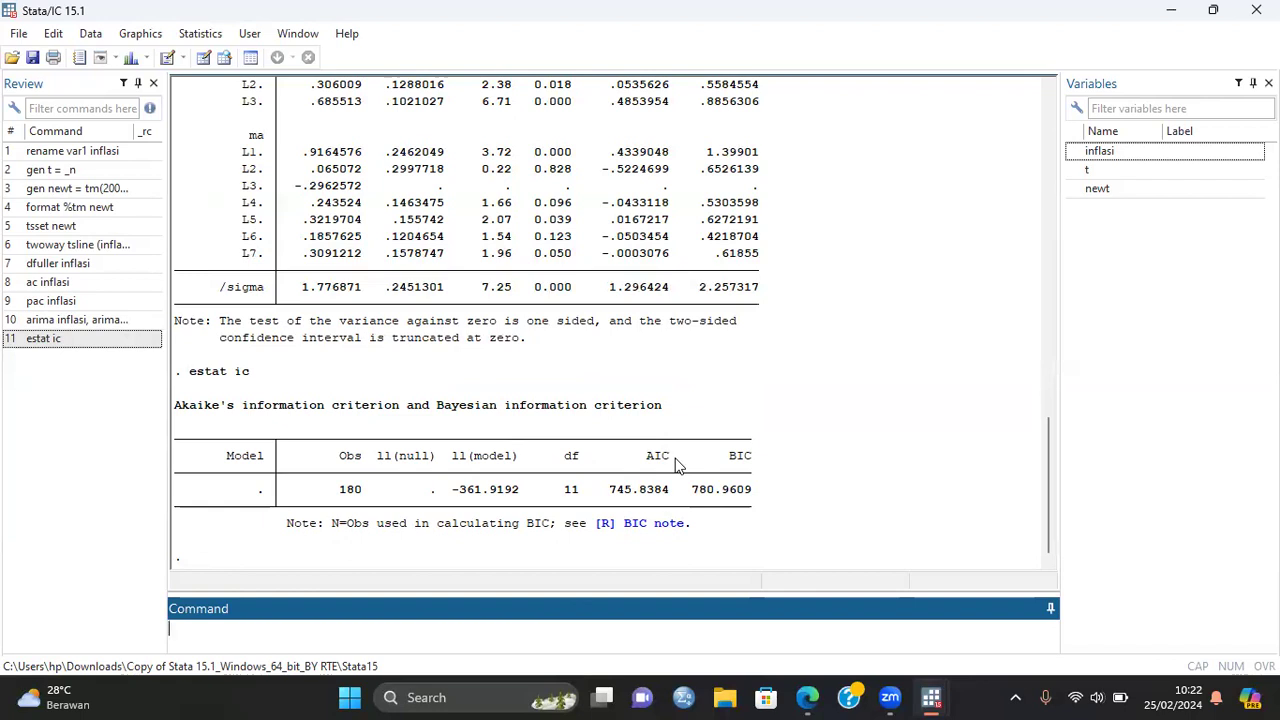
{"action": "scroll", "coordinate": [315, 266], "scroll_direction": "up", "scroll_amount": 5}
{"action": "scroll", "coordinate": [315, 272], "scroll_direction": "down", "scroll_amount": 5}
Rerun the arima command on inflasi with the order set to (3,0,5), and display its information criteria with estat ic
{"action": "left_click", "coordinate": [70, 319]}
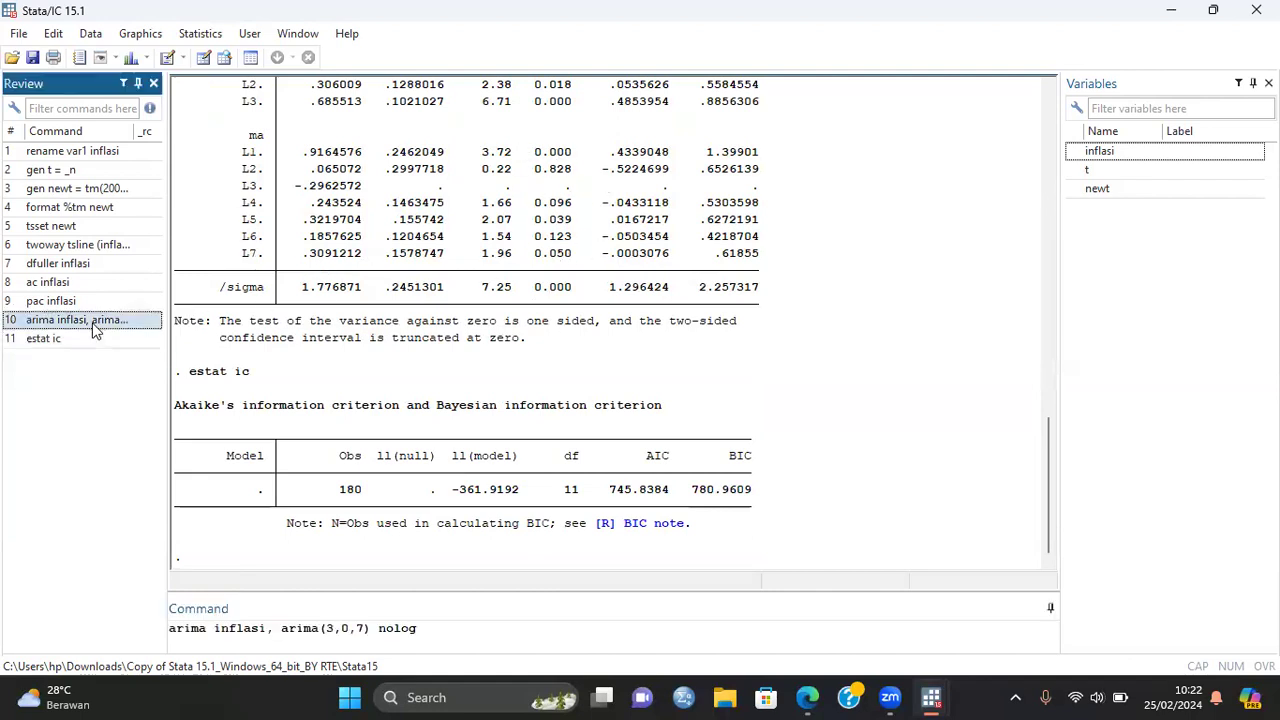
{"action": "left_click", "coordinate": [364, 629]}
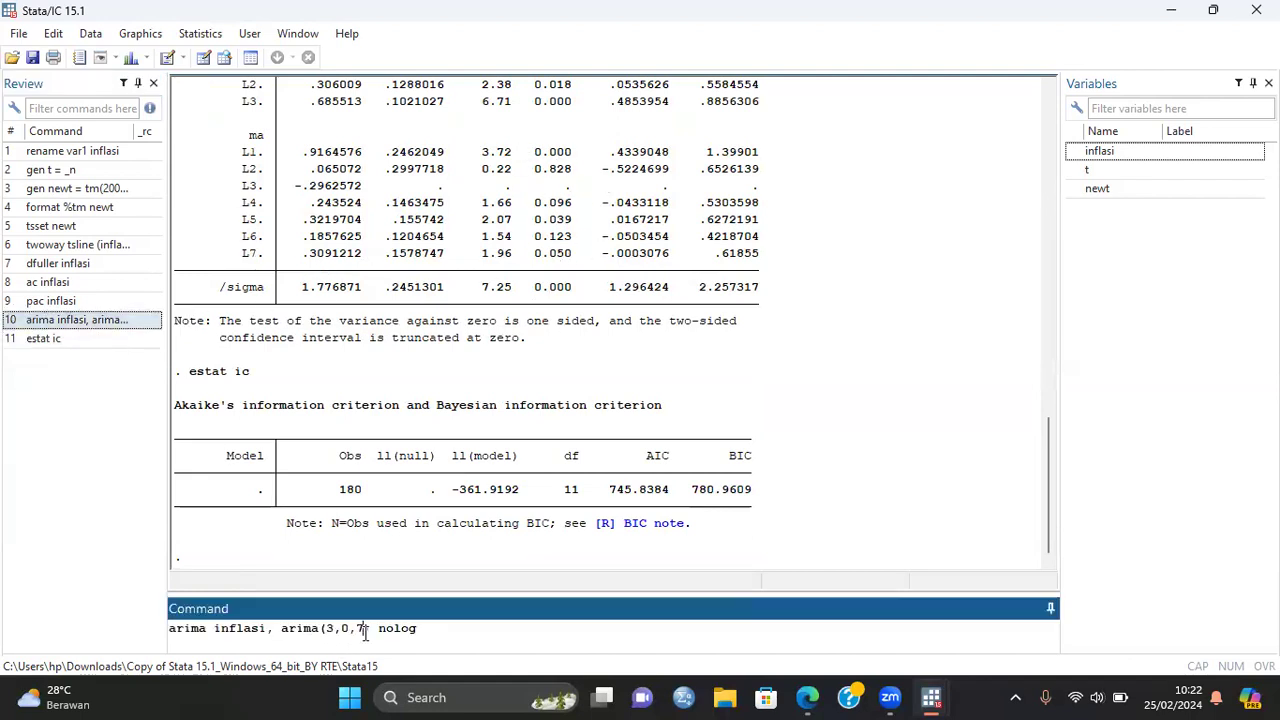
{"action": "key", "text": "BackSpace"}
{"action": "type", "text": "5"}
{"action": "key", "text": "Return"}
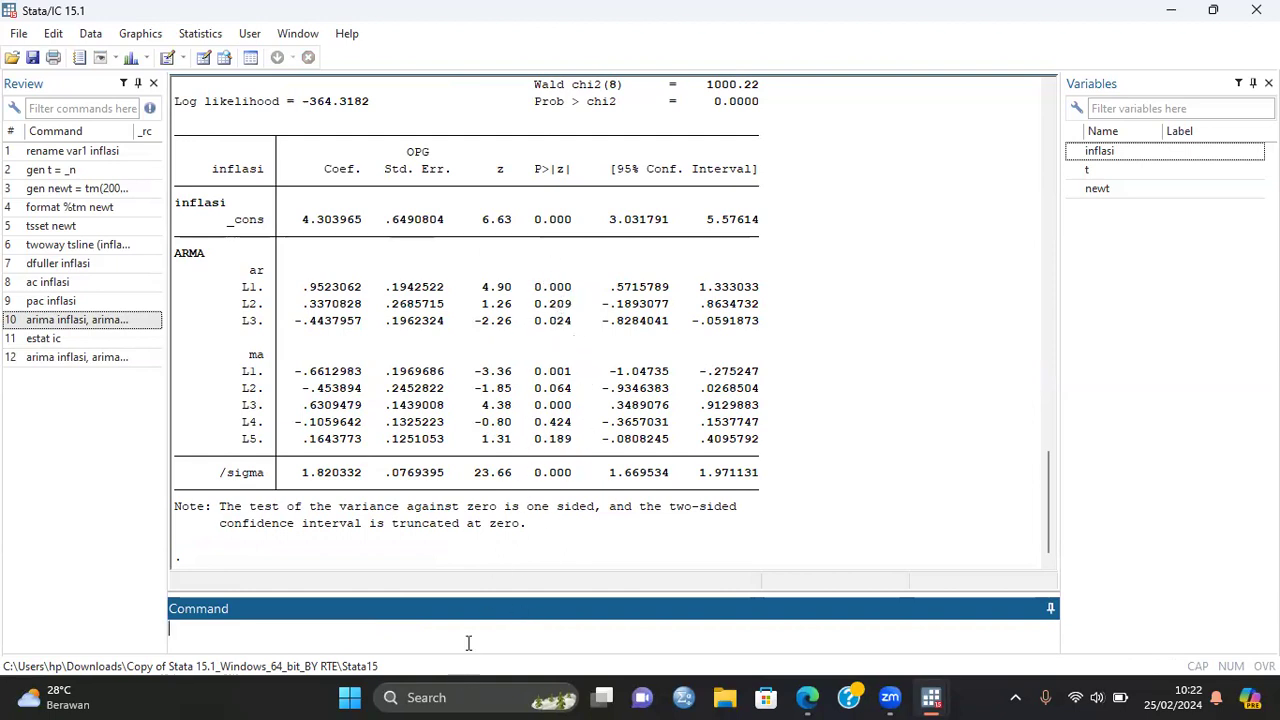
{"action": "type", "text": "estat ic"}
{"action": "key", "text": "Return"}
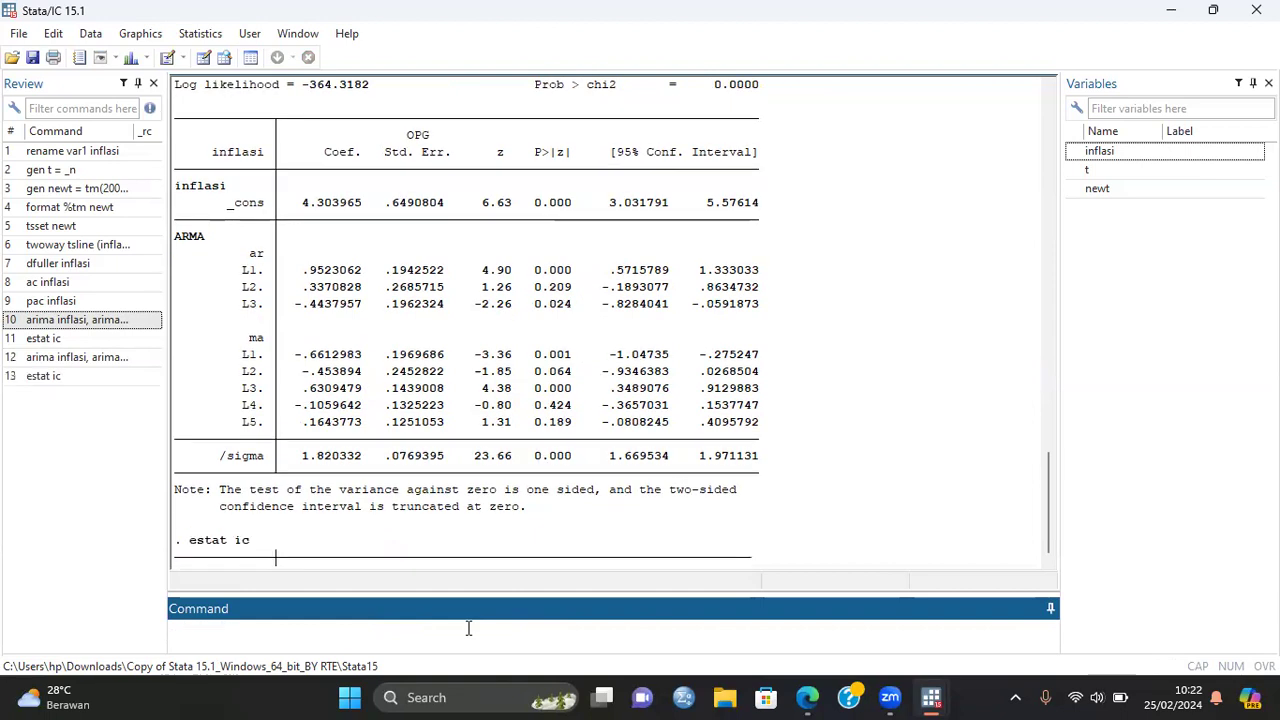
Compare the AIC, BIC and coefficient significance of the ARIMA(3,0,5) model with the ARIMA(3,0,7) results
{"action": "scroll", "coordinate": [660, 440], "scroll_direction": "up", "scroll_amount": 9}
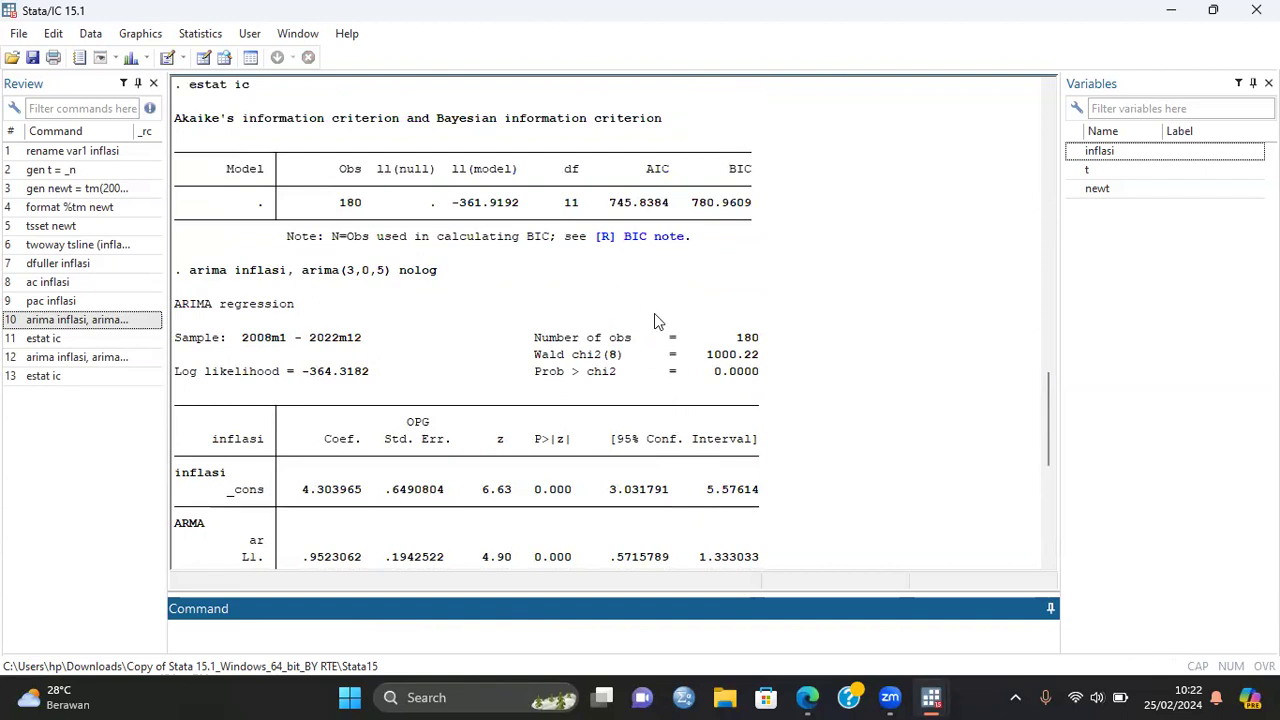
{"action": "scroll", "coordinate": [714, 362], "scroll_direction": "down", "scroll_amount": 4}
{"action": "scroll", "coordinate": [714, 370], "scroll_direction": "down", "scroll_amount": 3}
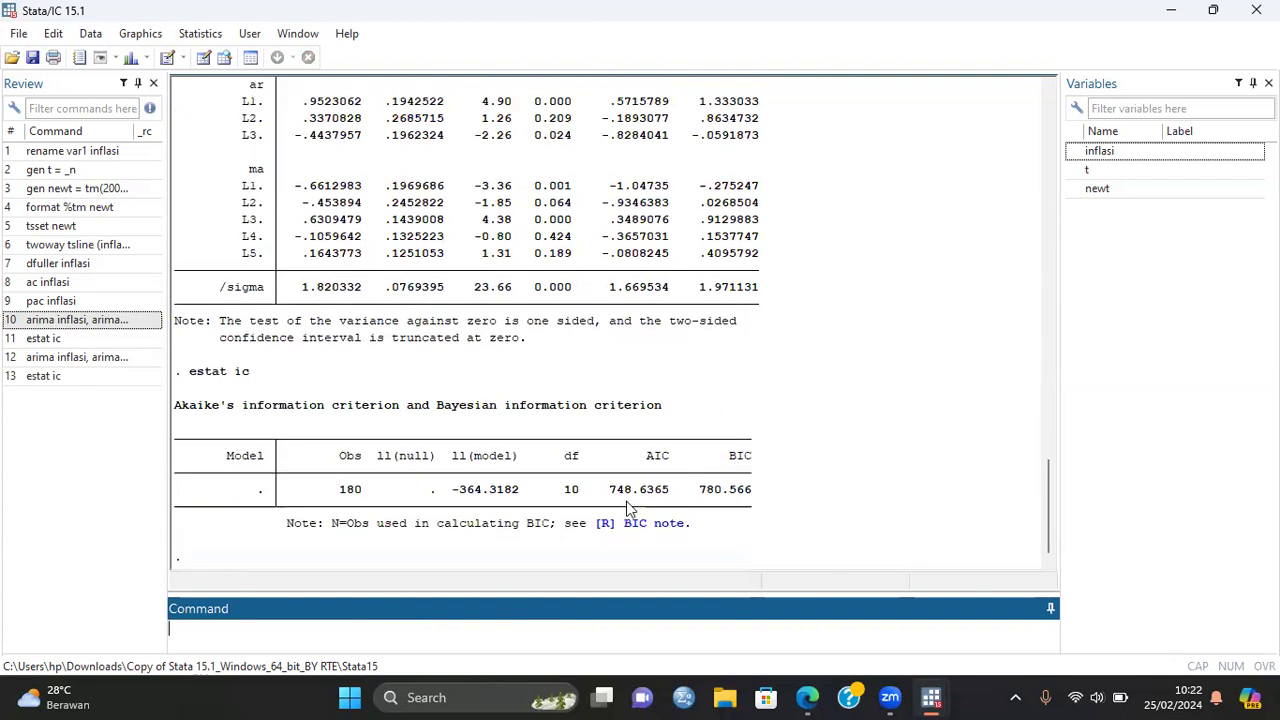
{"action": "scroll", "coordinate": [673, 390], "scroll_direction": "up", "scroll_amount": 3}
{"action": "scroll", "coordinate": [673, 380], "scroll_direction": "up", "scroll_amount": 4}
{"action": "scroll", "coordinate": [671, 390], "scroll_direction": "down", "scroll_amount": 8}
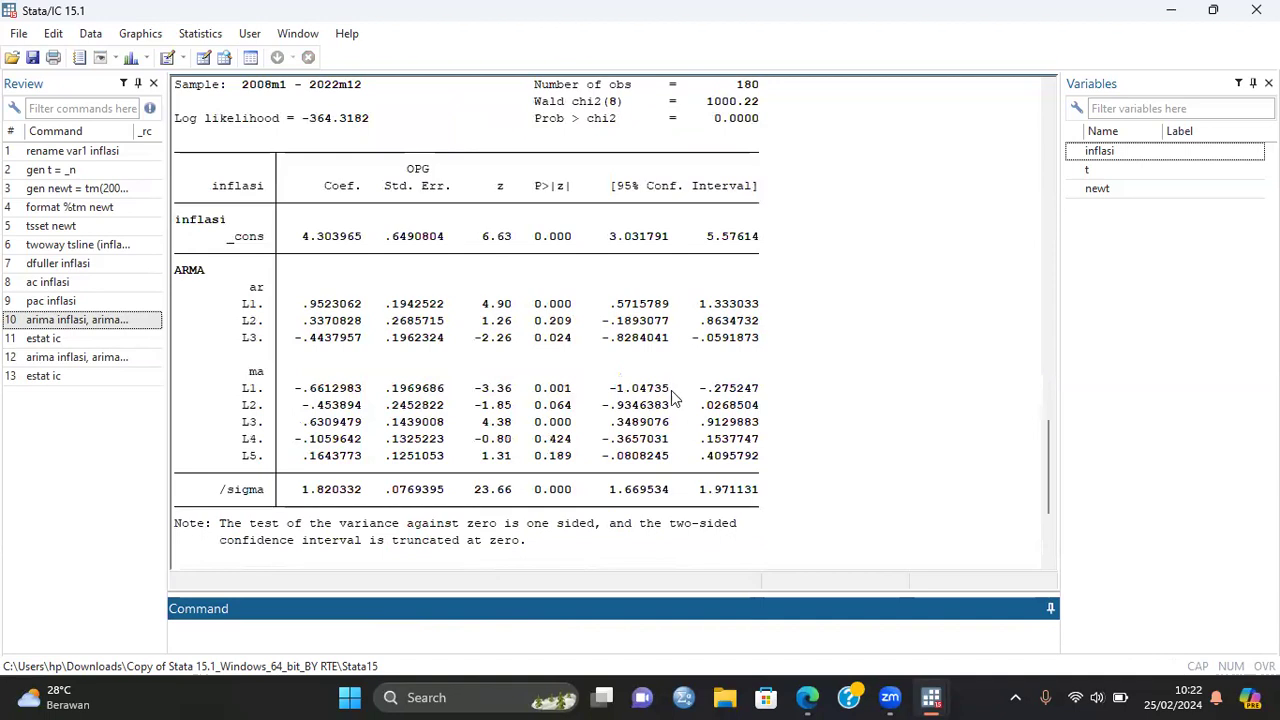
{"action": "scroll", "coordinate": [671, 390], "scroll_direction": "up", "scroll_amount": 7}
{"action": "scroll", "coordinate": [671, 390], "scroll_direction": "down", "scroll_amount": 9}
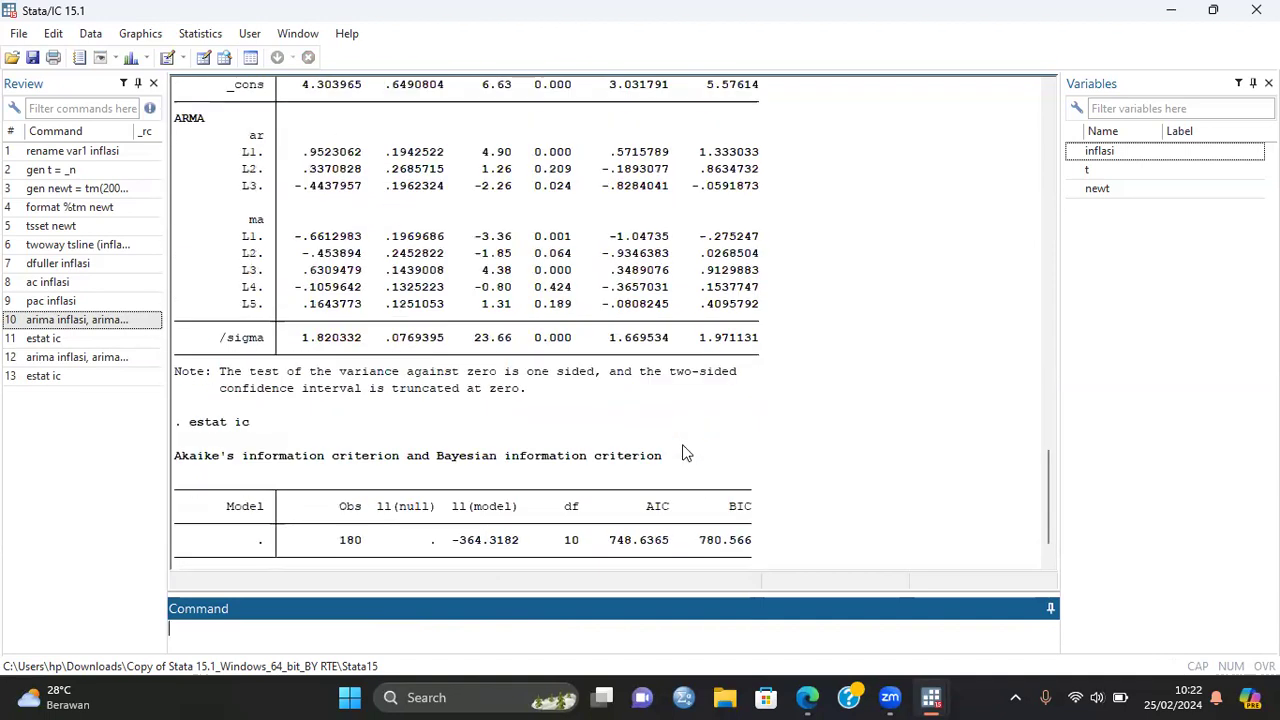
{"action": "scroll", "coordinate": [545, 374], "scroll_direction": "up", "scroll_amount": 2}
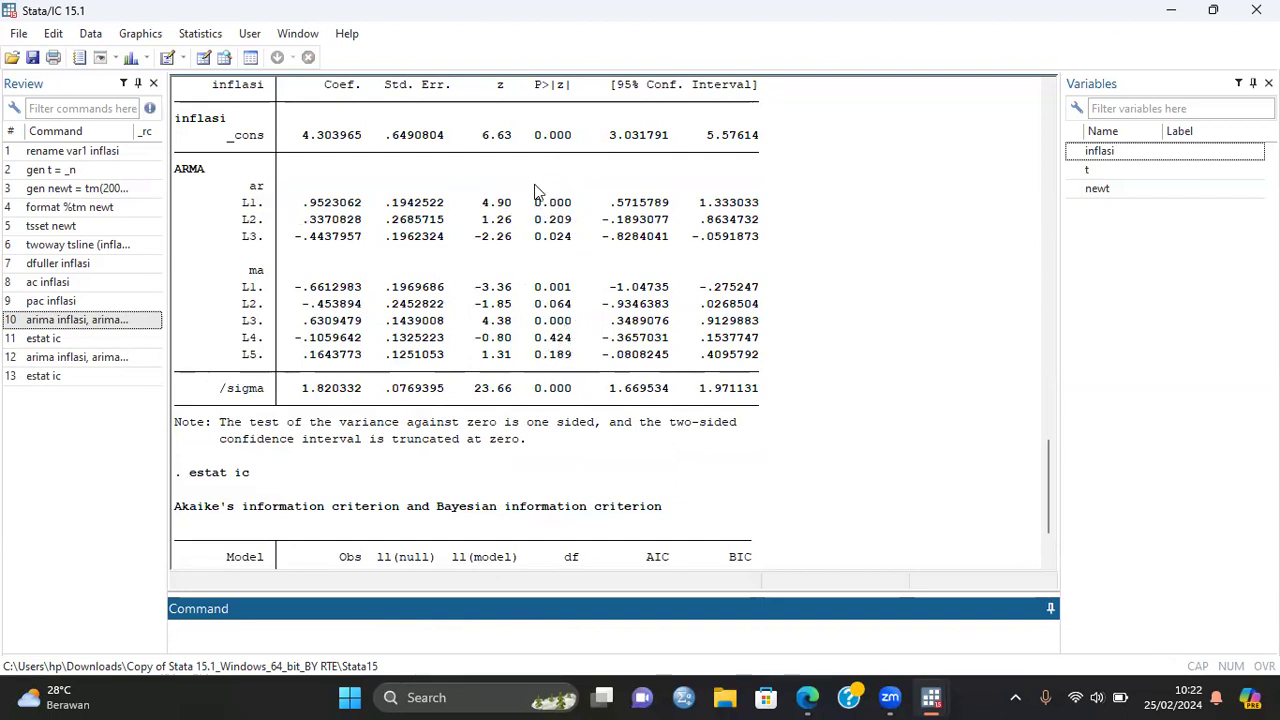
{"action": "scroll", "coordinate": [643, 433], "scroll_direction": "down", "scroll_amount": 2}
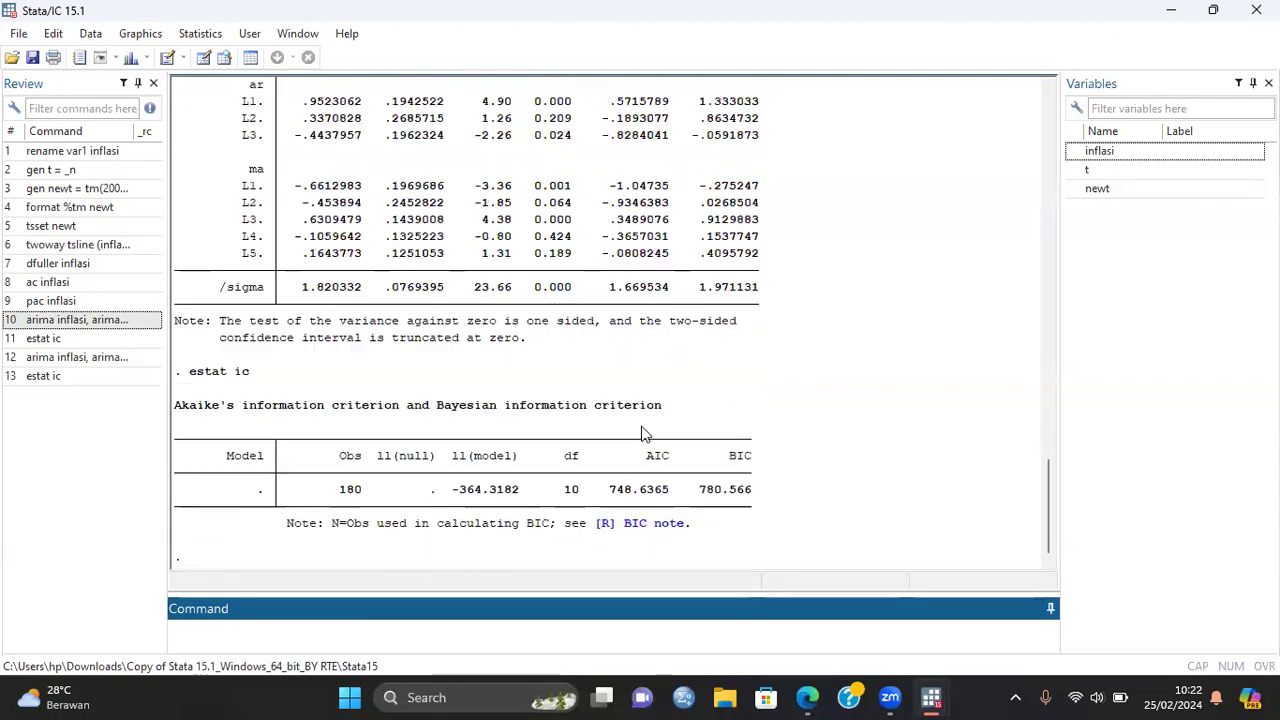
Rerun the arima command on inflasi with the order set to (3,0,3), and display its information criteria with estat ic
{"action": "left_click", "coordinate": [88, 355]}
{"action": "left_click", "coordinate": [363, 628]}
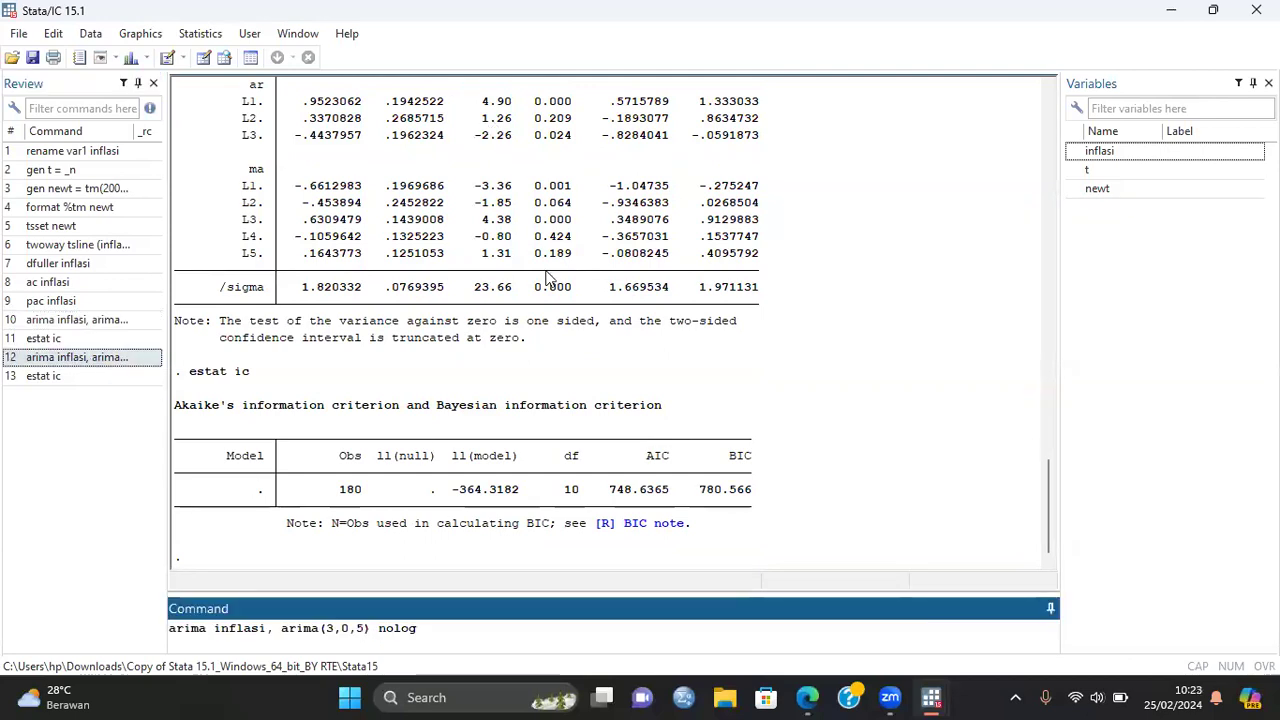
{"action": "key", "text": "BackSpace"}
{"action": "type", "text": "3"}
{"action": "key", "text": "Return"}
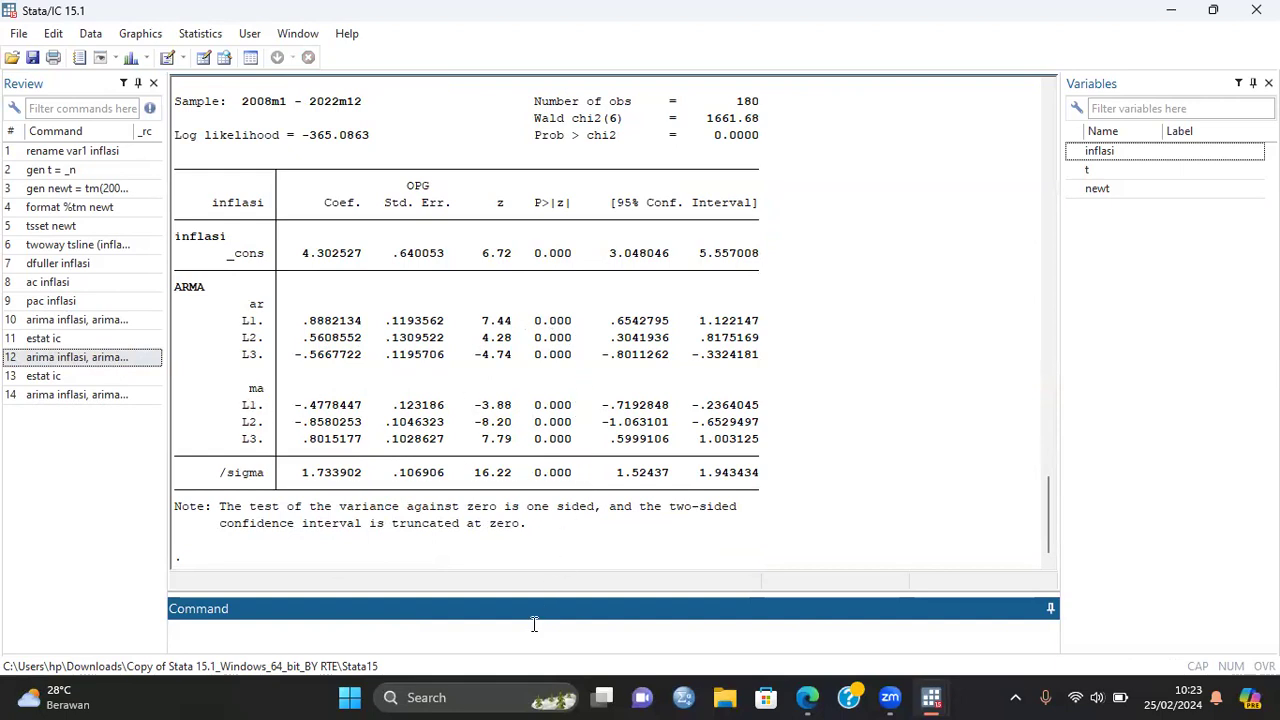
{"action": "type", "text": "estat ic"}
{"action": "key", "text": "Return"}
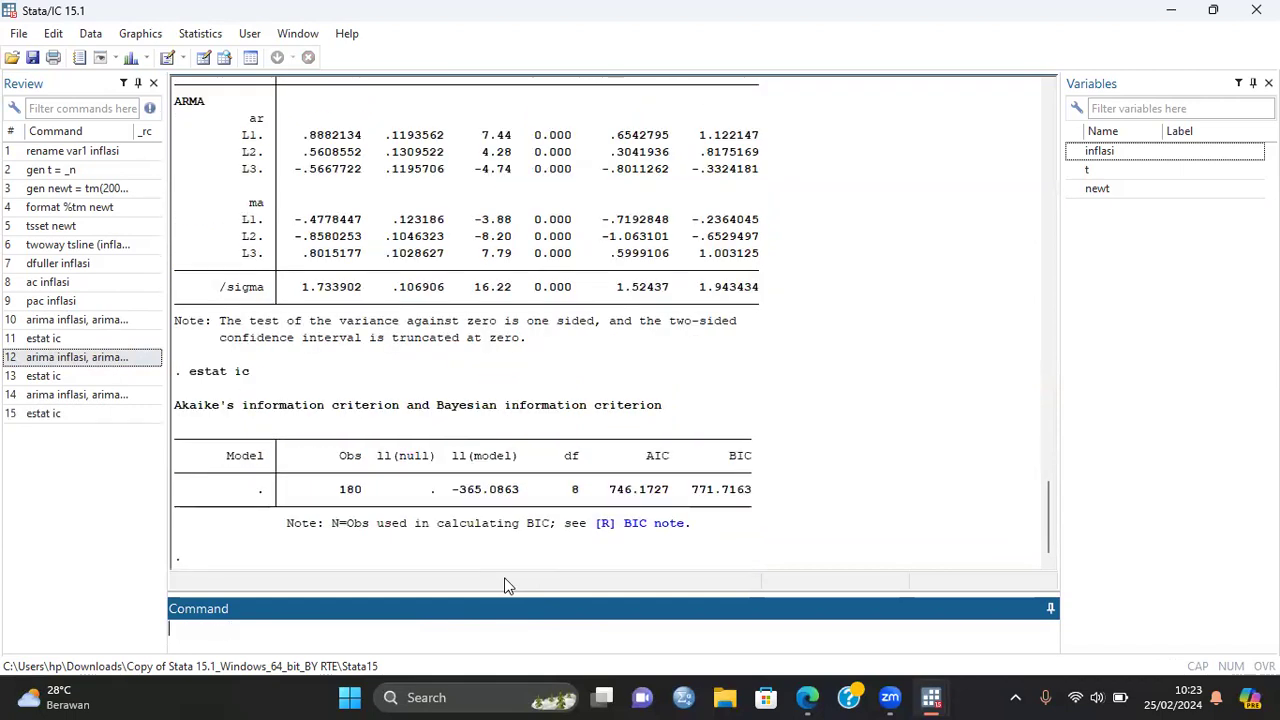
Examine the ARIMA(3,0,3) coefficients, their p-values and the AIC and BIC against the previous model
{"action": "scroll", "coordinate": [730, 370], "scroll_direction": "up", "scroll_amount": 10}
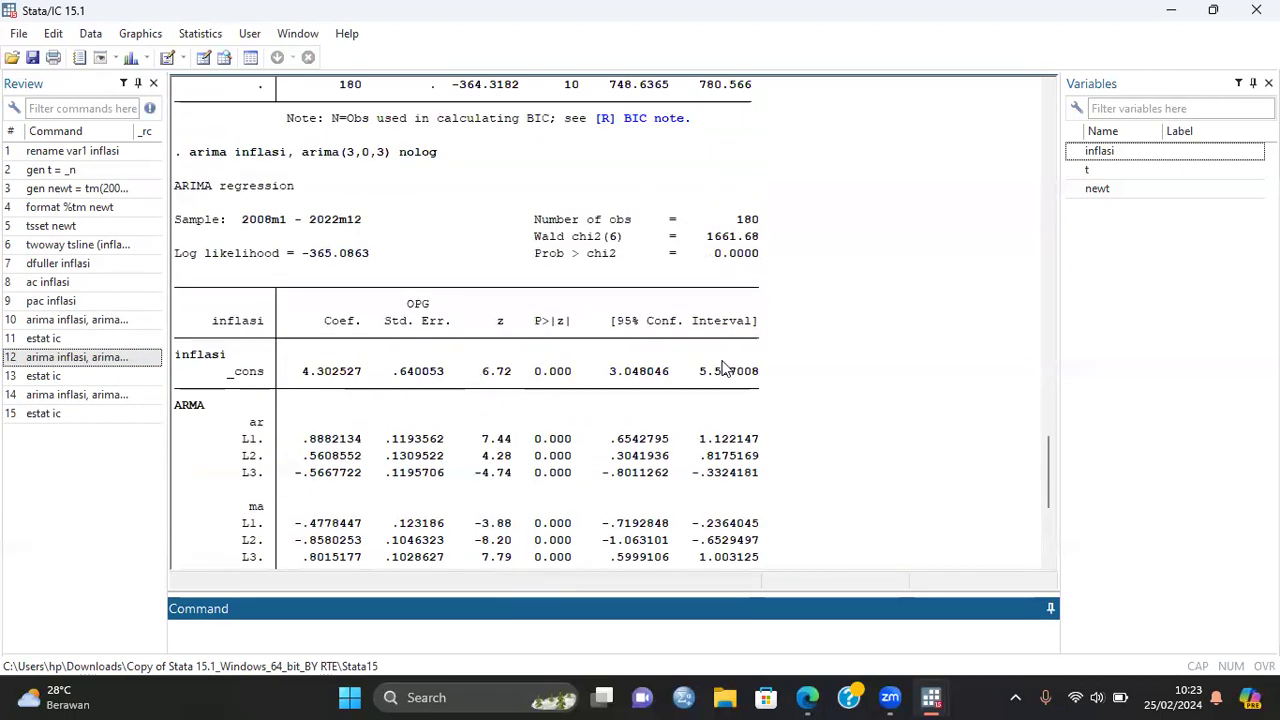
{"action": "scroll", "coordinate": [720, 374], "scroll_direction": "down", "scroll_amount": 10}
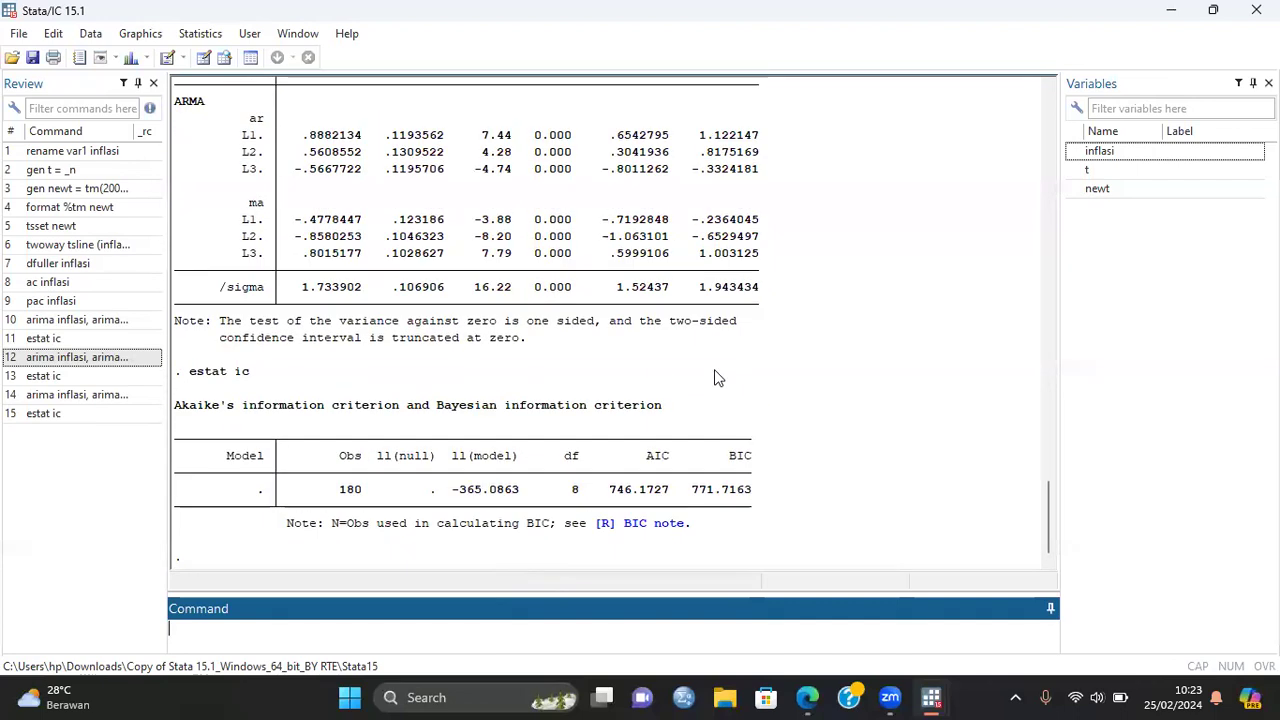
{"action": "scroll", "coordinate": [655, 405], "scroll_direction": "up", "scroll_amount": 3}
{"action": "scroll", "coordinate": [655, 405], "scroll_direction": "up", "scroll_amount": 1}
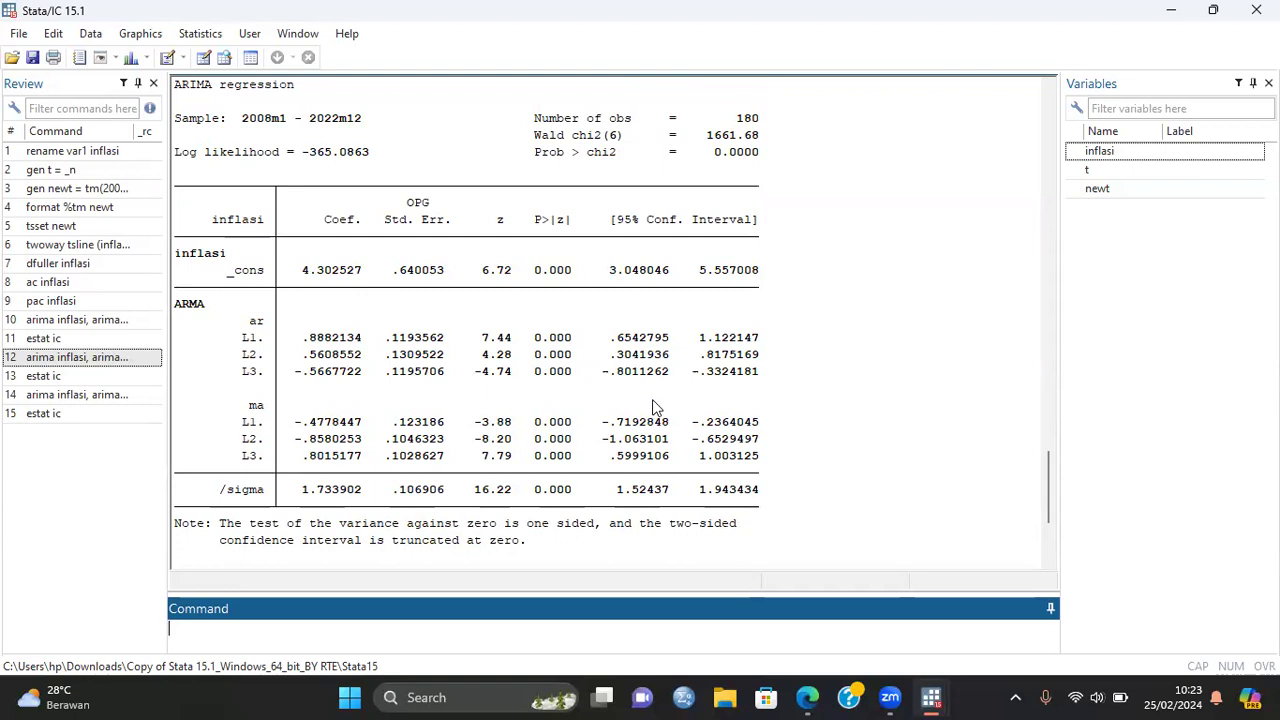
{"action": "scroll", "coordinate": [655, 405], "scroll_direction": "down", "scroll_amount": 4}
{"action": "scroll", "coordinate": [655, 405], "scroll_direction": "up", "scroll_amount": 4}
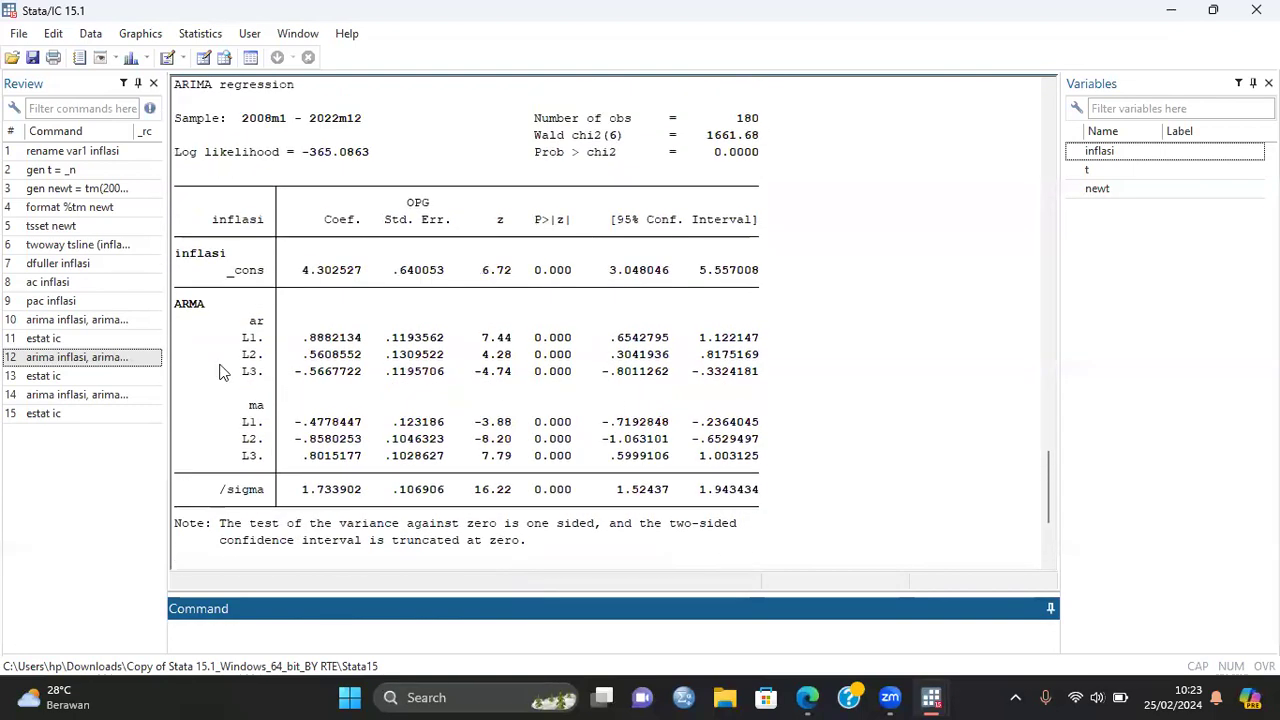
{"action": "scroll", "coordinate": [510, 316], "scroll_direction": "up", "scroll_amount": 2}
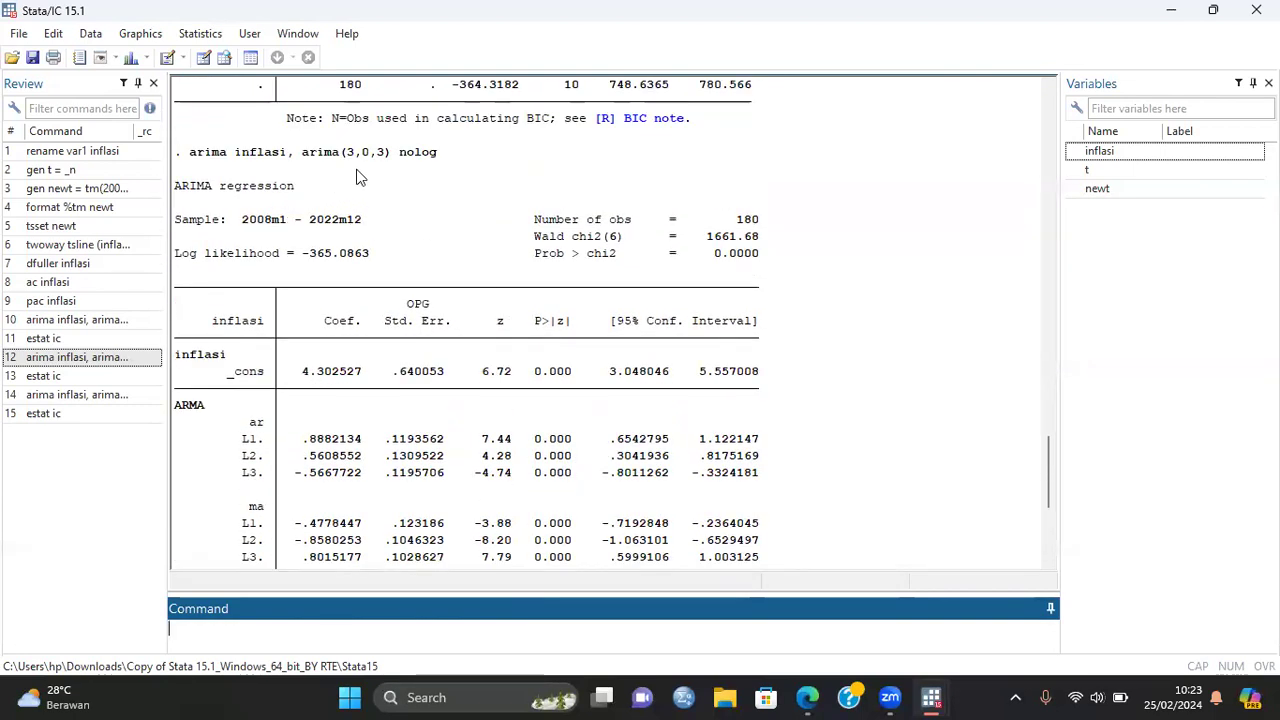
{"action": "scroll", "coordinate": [601, 362], "scroll_direction": "down", "scroll_amount": 1}
{"action": "scroll", "coordinate": [669, 395], "scroll_direction": "down", "scroll_amount": 5}
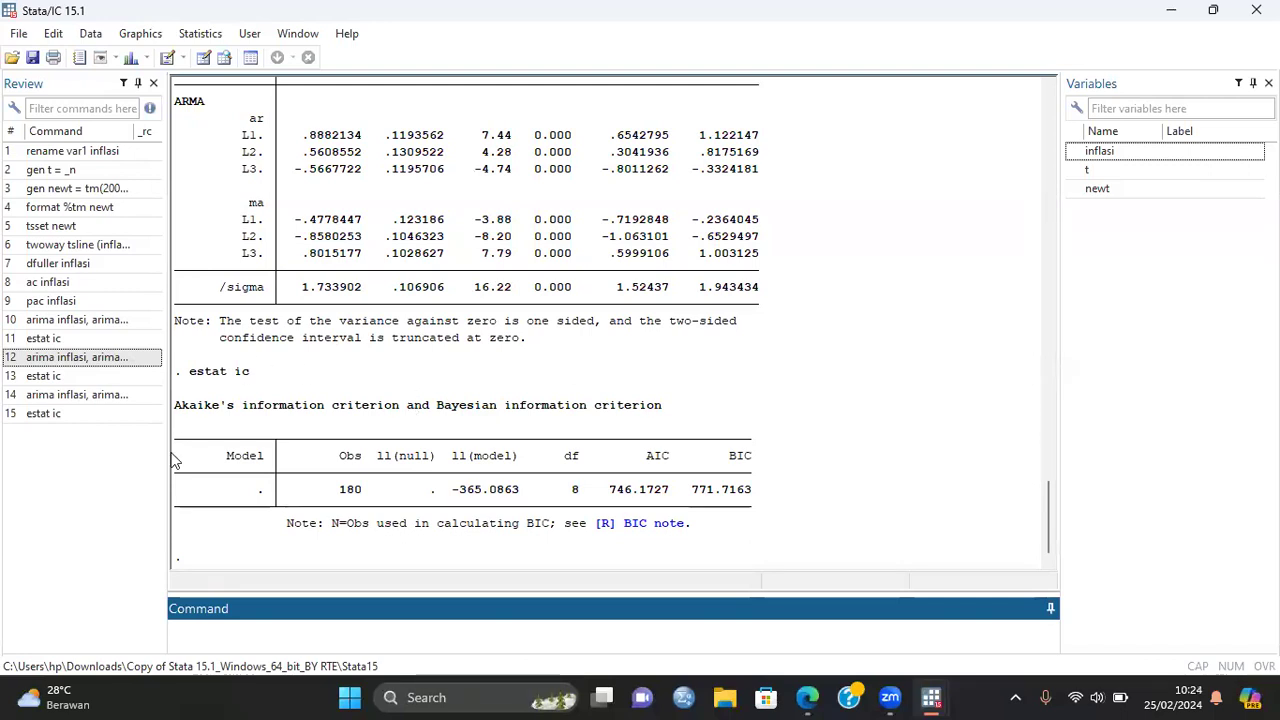
Save the residuals of the ARIMA(3,0,3) model as a new variable uhat with the predict command
{"action": "type", "text": "redict uhat, resid"}
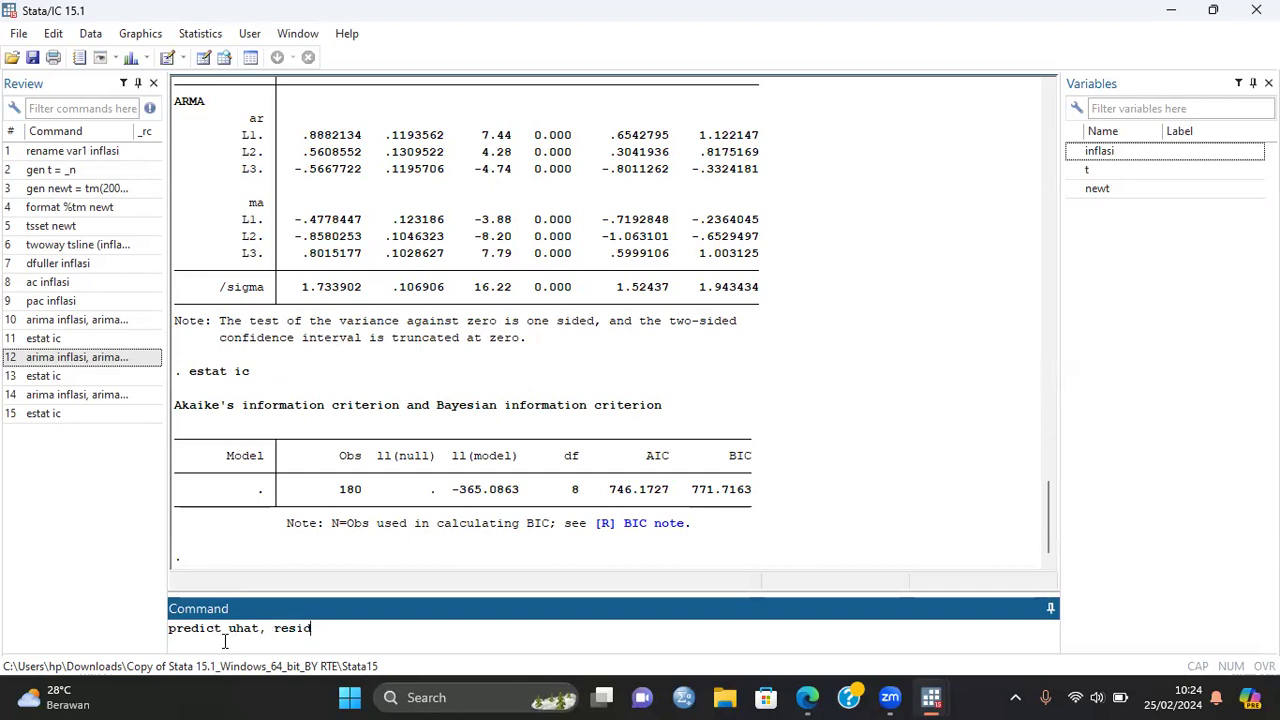
{"action": "key", "text": "Return"}
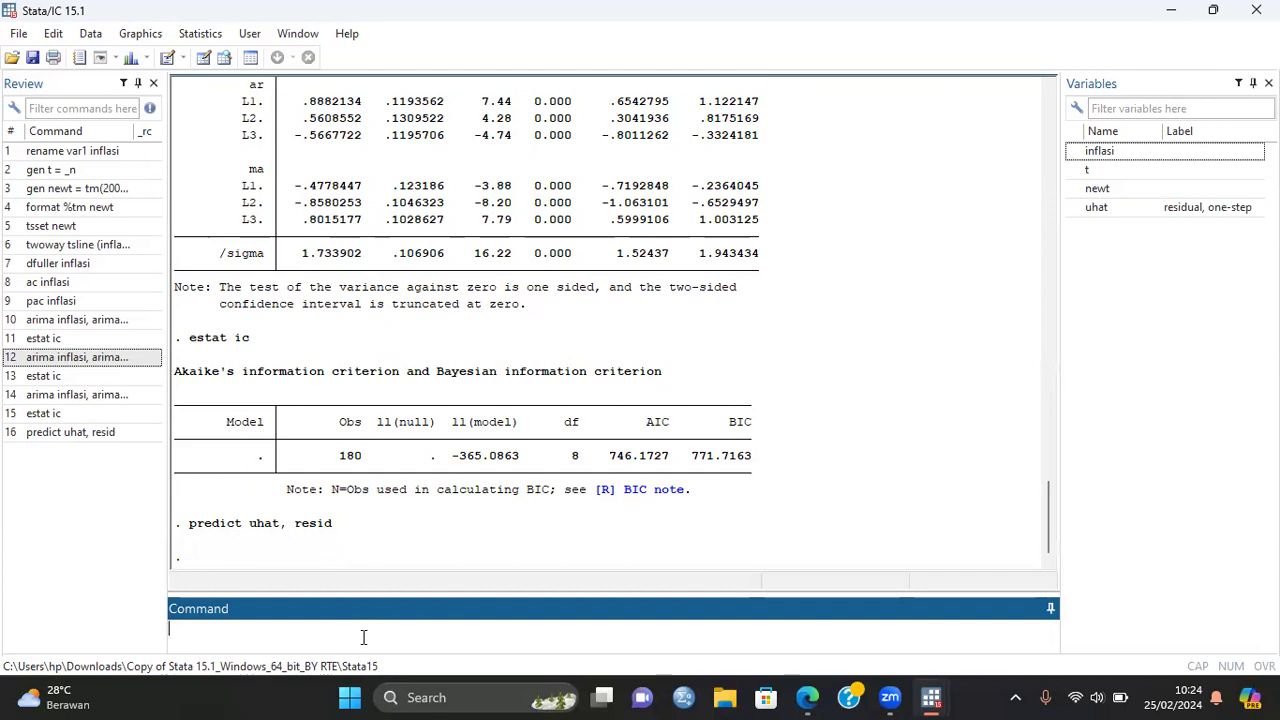
Regress uhat on a constant only and test it for ARCH effects with estat archlm
{"action": "type", "text": "tegress u"}
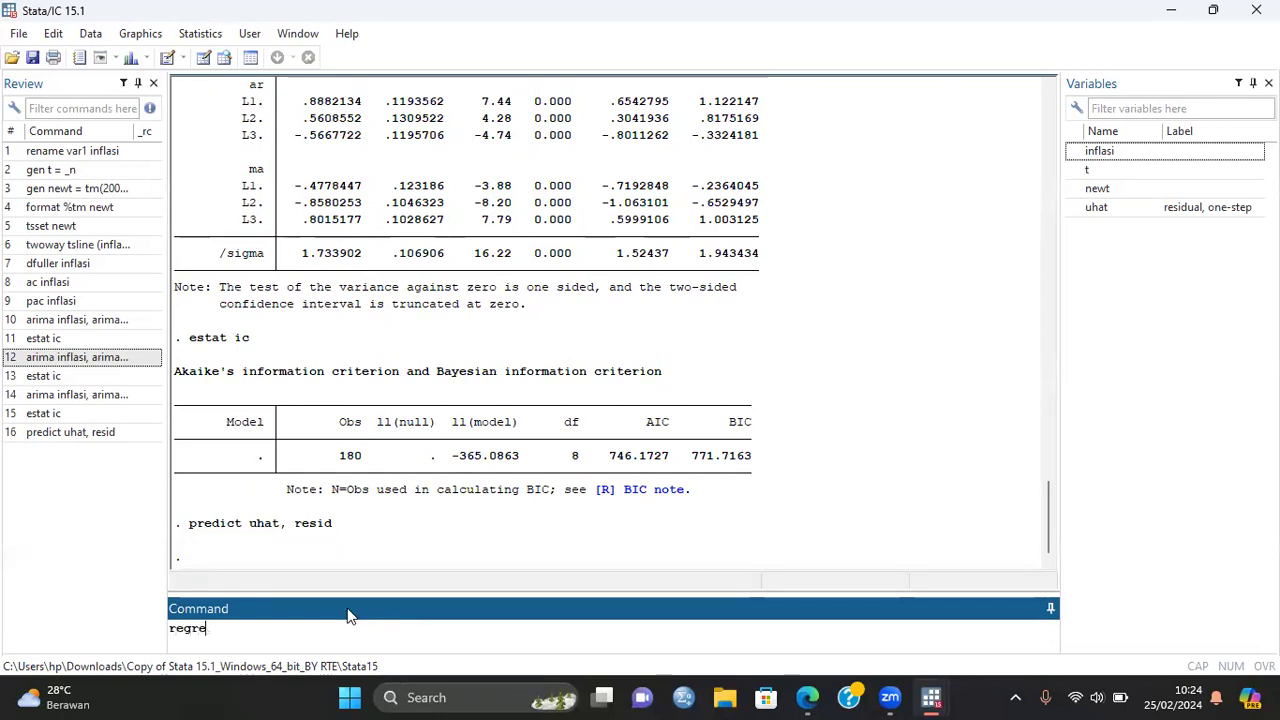
{"action": "type", "text": "hat"}
{"action": "key", "text": "Return"}
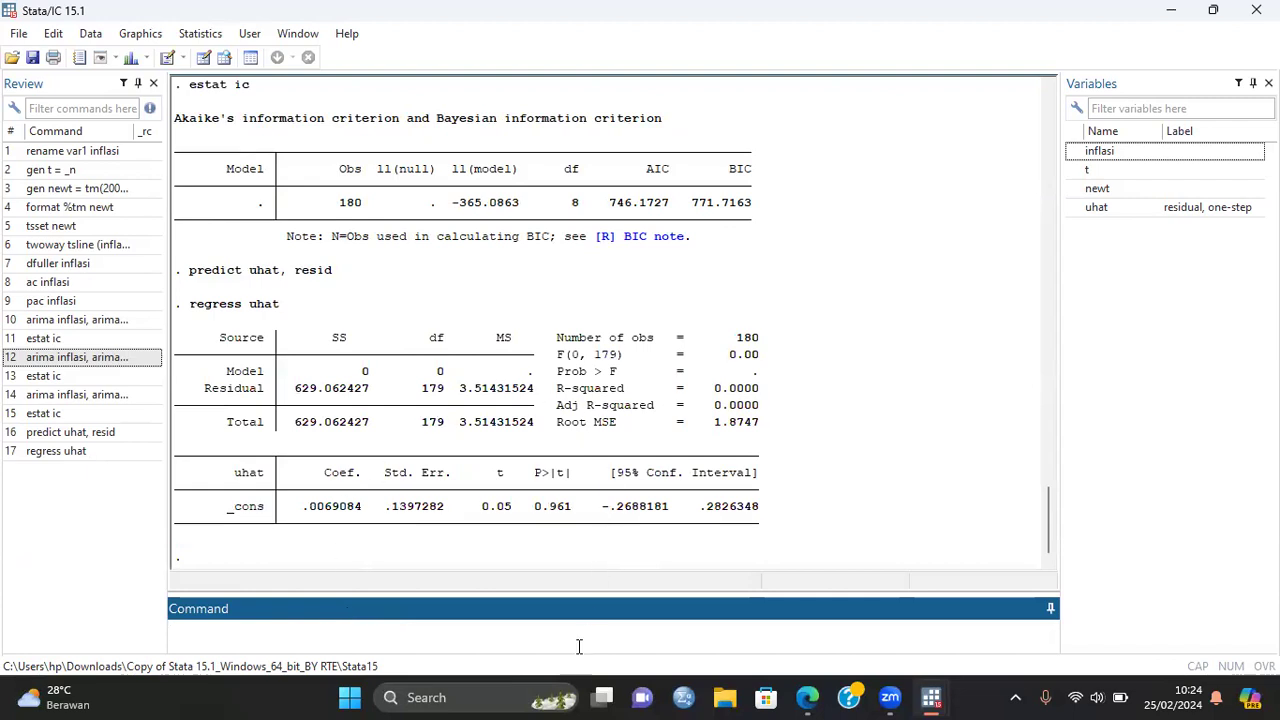
{"action": "type", "text": "estat archlm"}
{"action": "key", "text": "Return"}
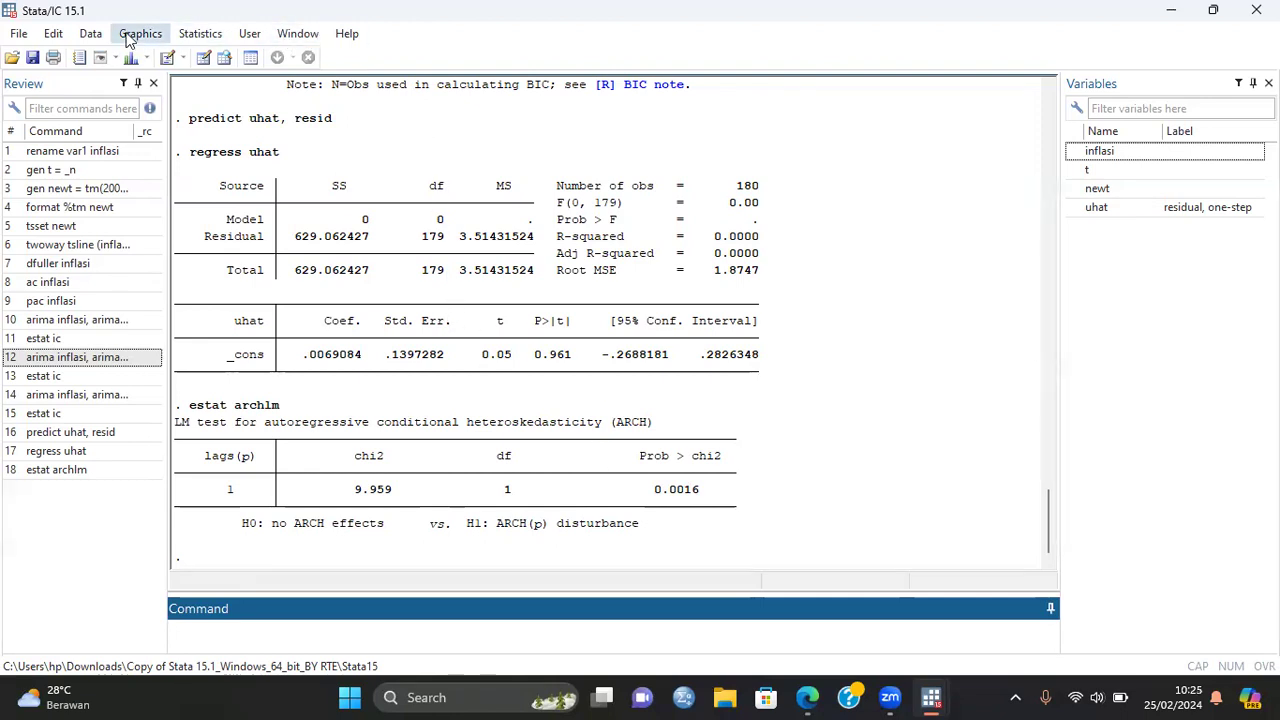
Open the ARCH and GARCH models dialog and choose inflasi as the dependent variable
{"action": "left_click", "coordinate": [200, 33]}
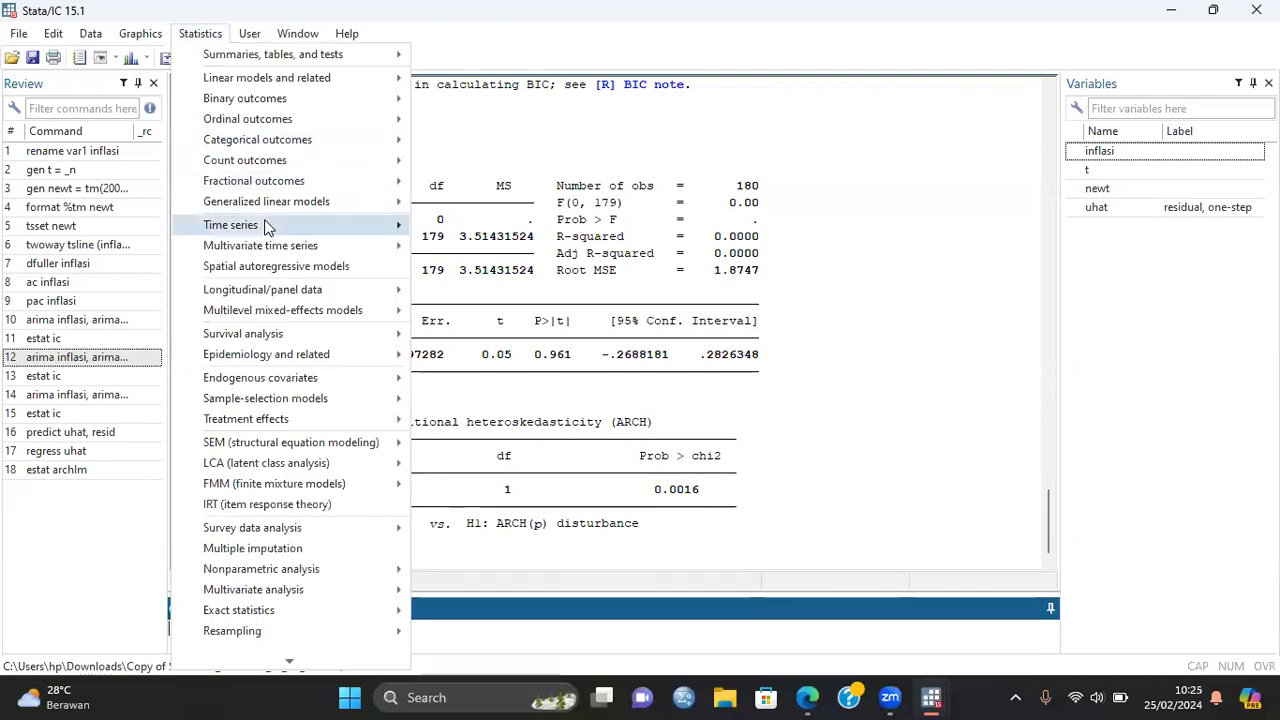
{"action": "mouse_move", "coordinate": [267, 225]}
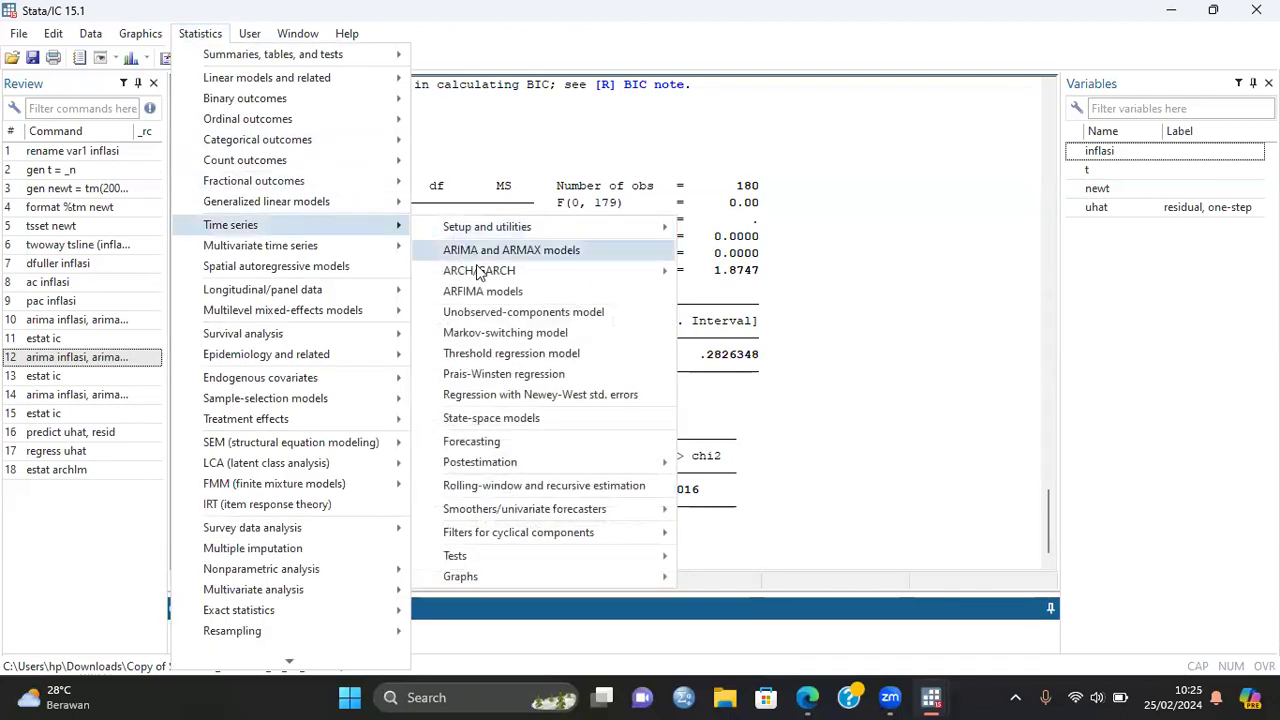
{"action": "mouse_move", "coordinate": [478, 272]}
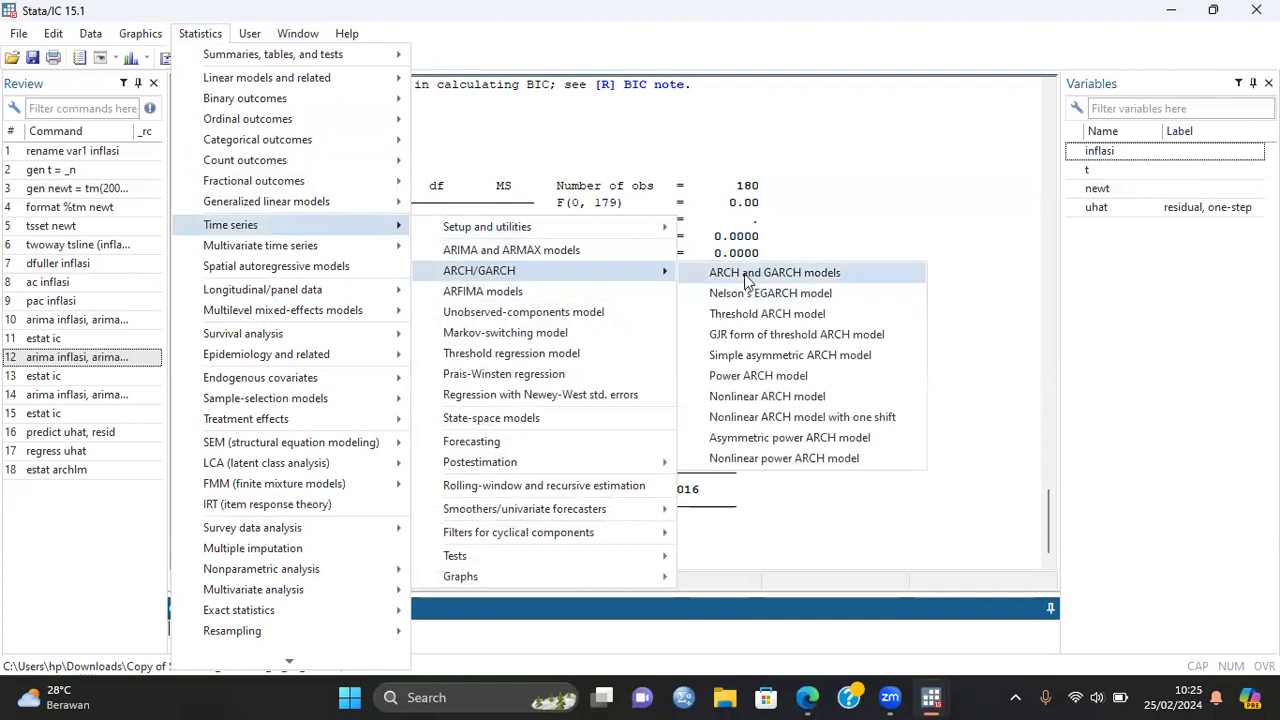
{"action": "left_click", "coordinate": [746, 276]}
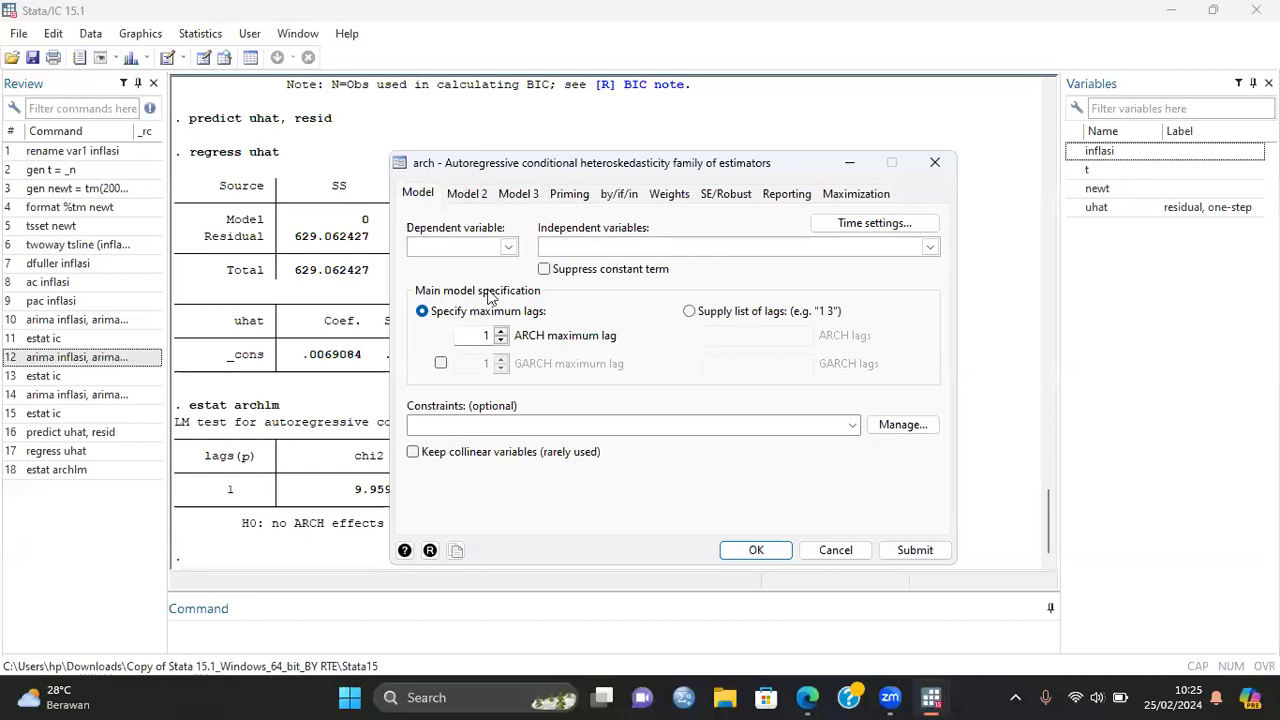
{"action": "left_click", "coordinate": [508, 247]}
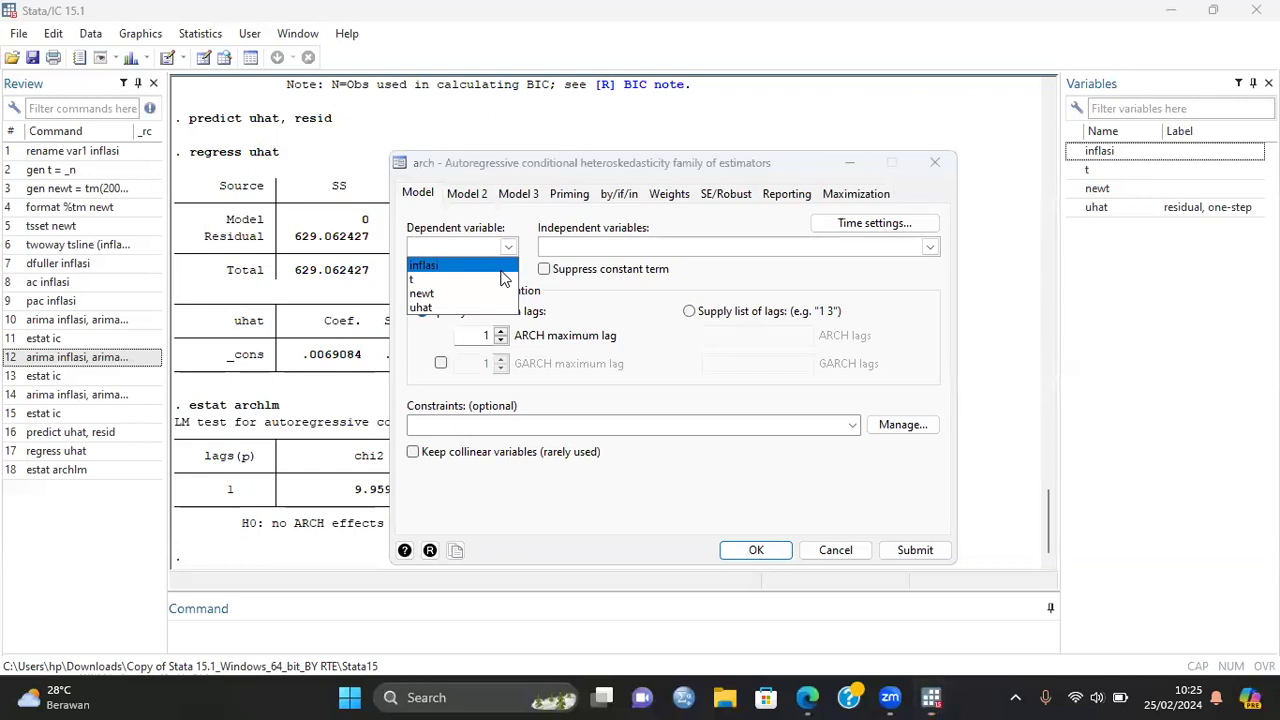
{"action": "left_click", "coordinate": [508, 265]}
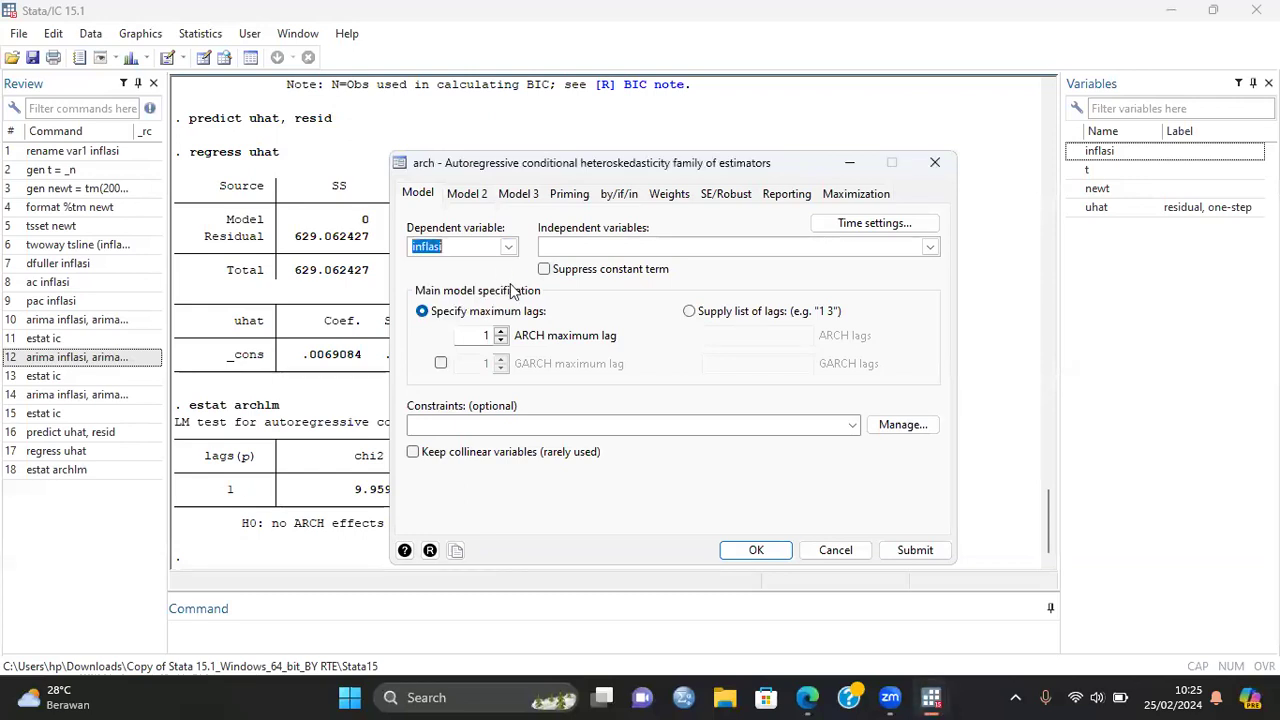
Set the autoregressive order to 3 and the moving-average order to 3, and estimate the ARCH model with an ARCH maximum lag of 1
{"action": "left_click", "coordinate": [471, 197]}
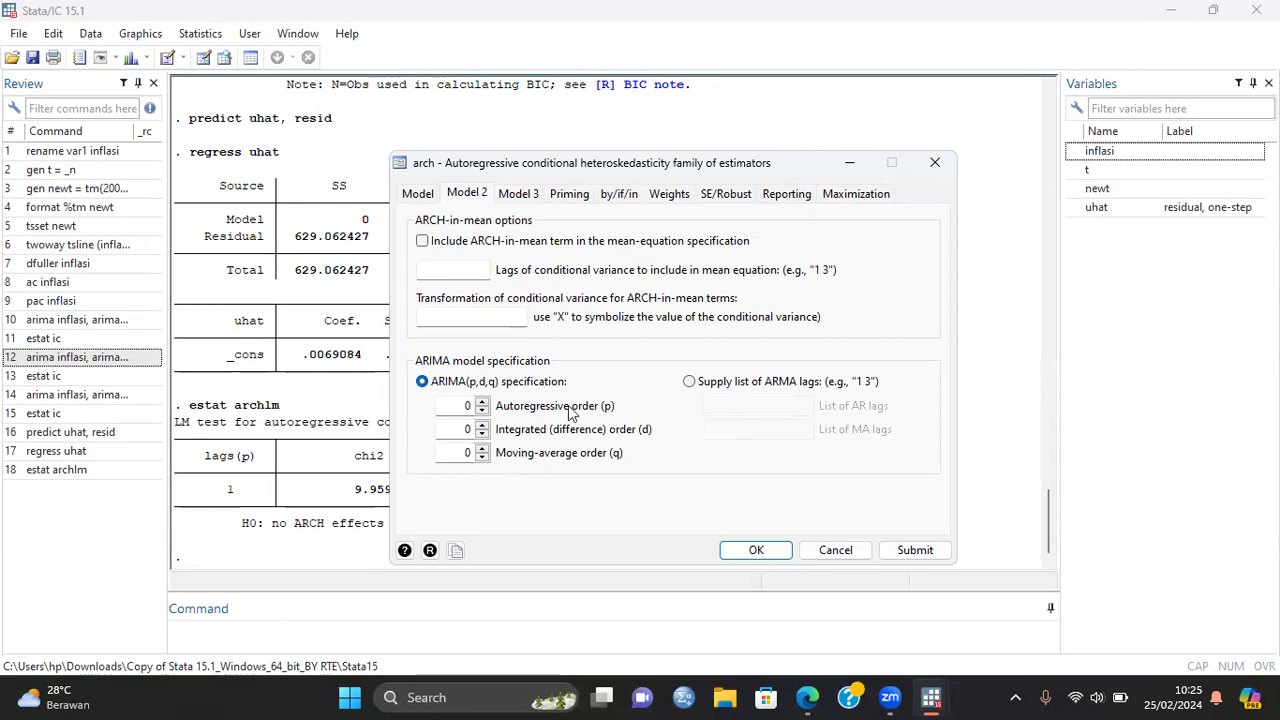
{"action": "left_click", "coordinate": [482, 401]}
{"action": "left_click", "coordinate": [482, 401]}
{"action": "left_click", "coordinate": [482, 401]}
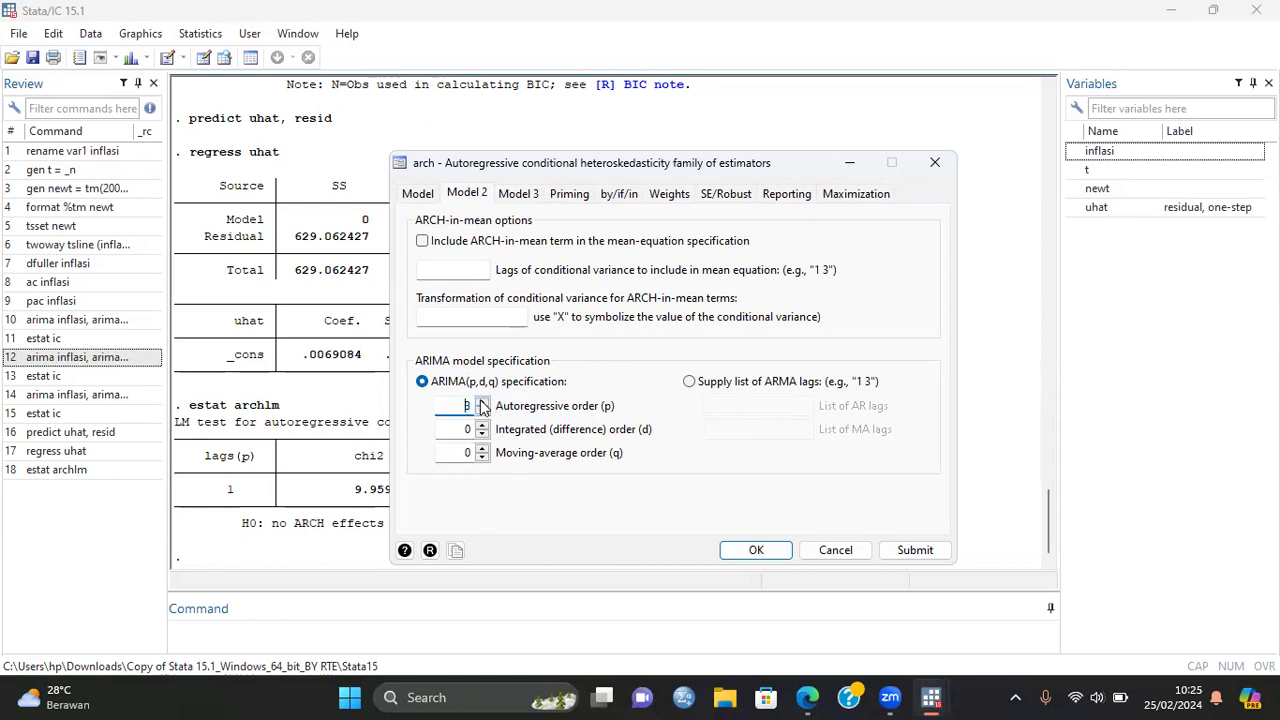
{"action": "left_click", "coordinate": [482, 449]}
{"action": "left_click", "coordinate": [482, 449]}
{"action": "left_click", "coordinate": [482, 449]}
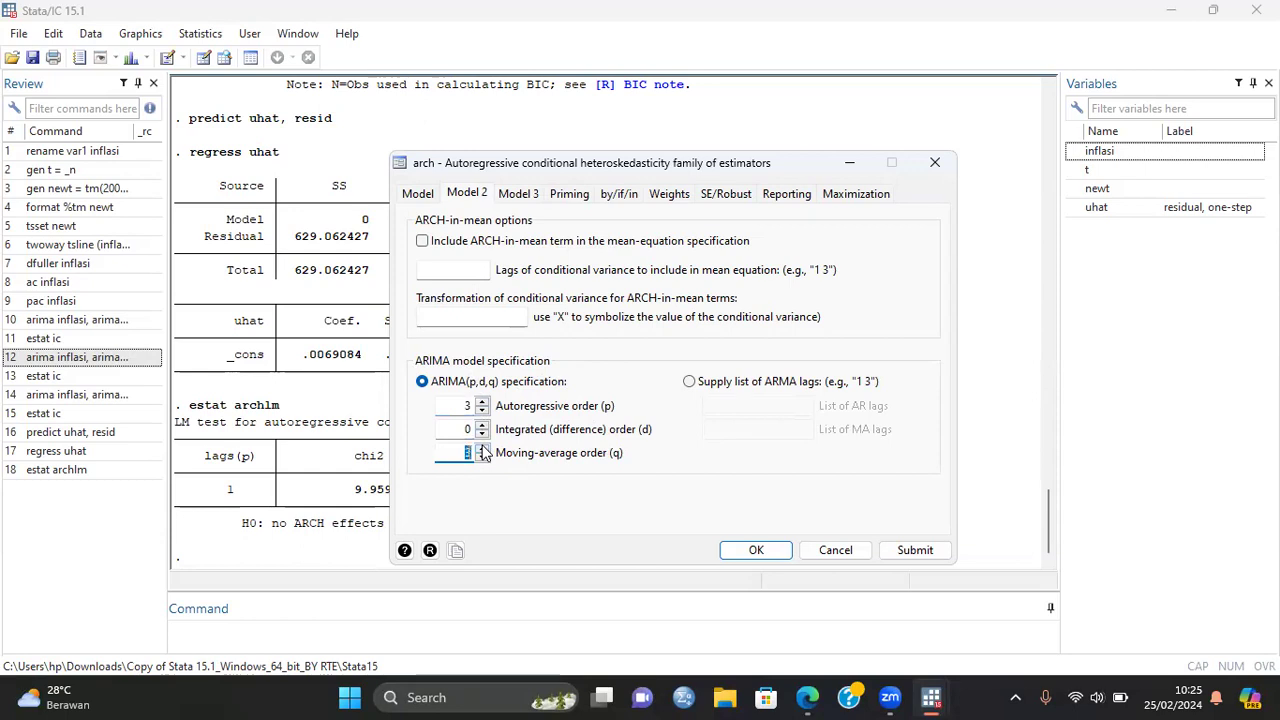
{"action": "left_click", "coordinate": [420, 194]}
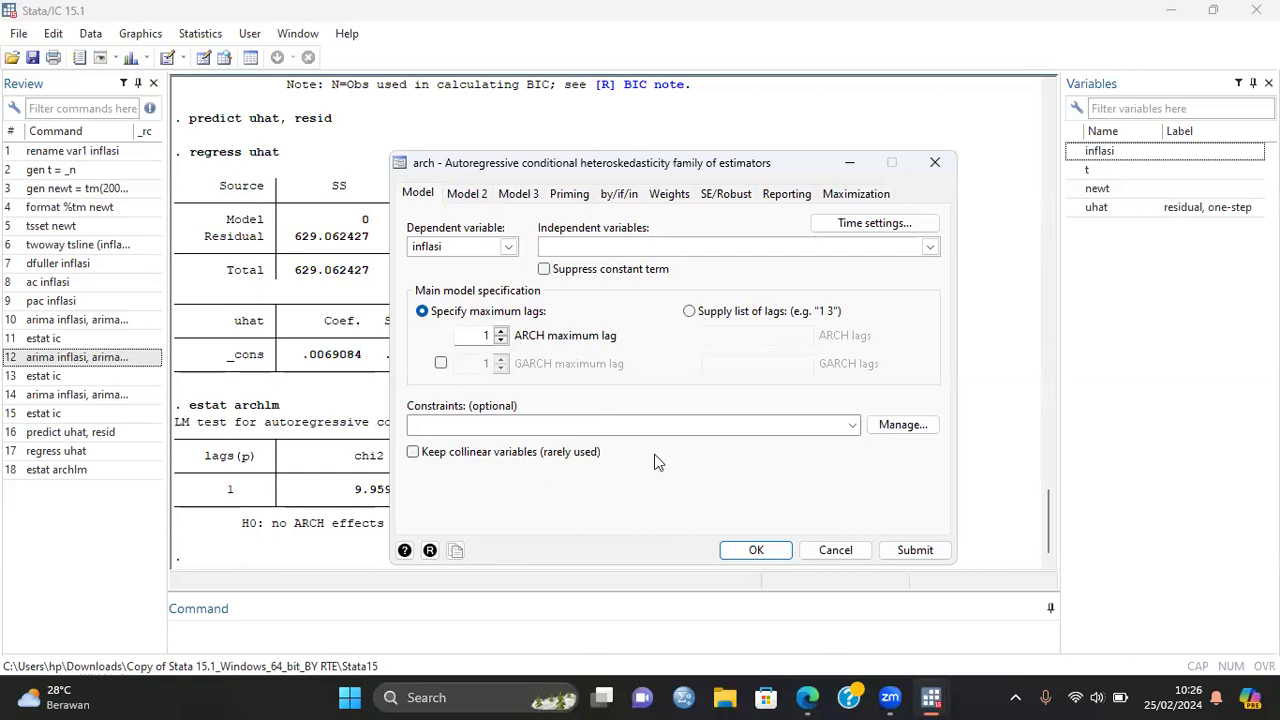
{"action": "left_click", "coordinate": [733, 551]}
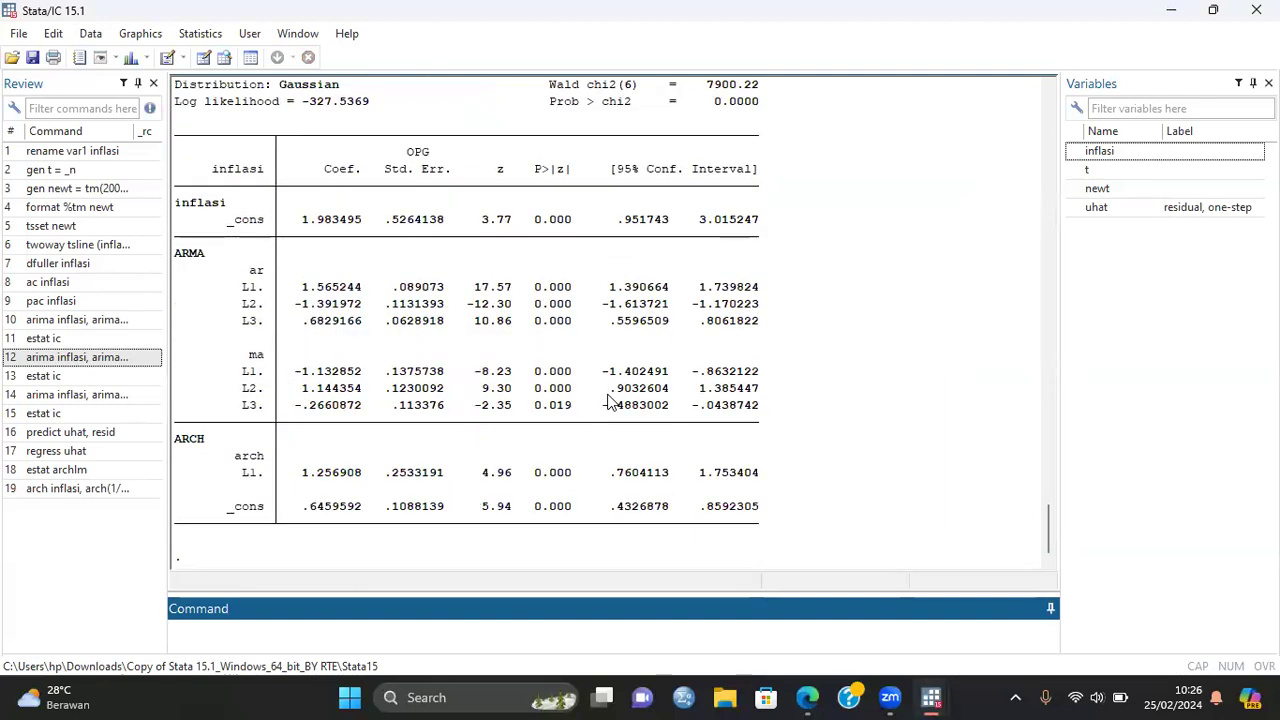
{"action": "scroll", "coordinate": [608, 400], "scroll_direction": "up", "scroll_amount": 10}
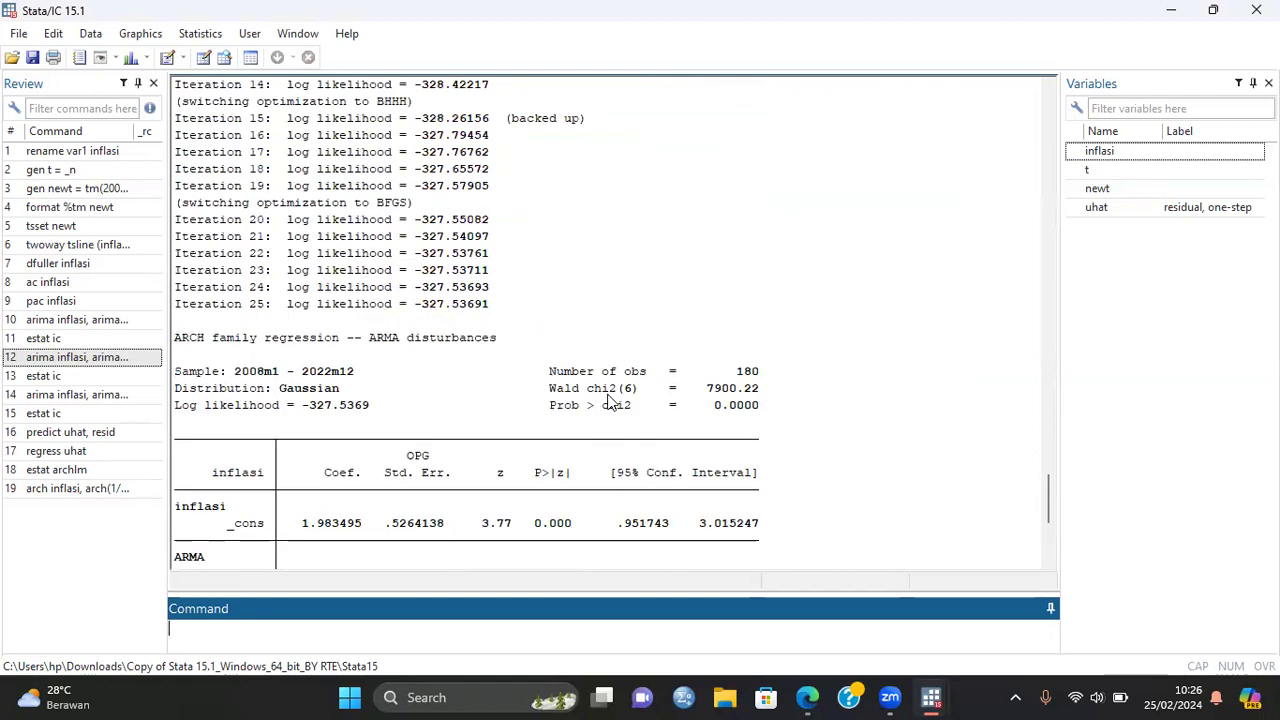
{"action": "scroll", "coordinate": [608, 400], "scroll_direction": "down", "scroll_amount": 10}
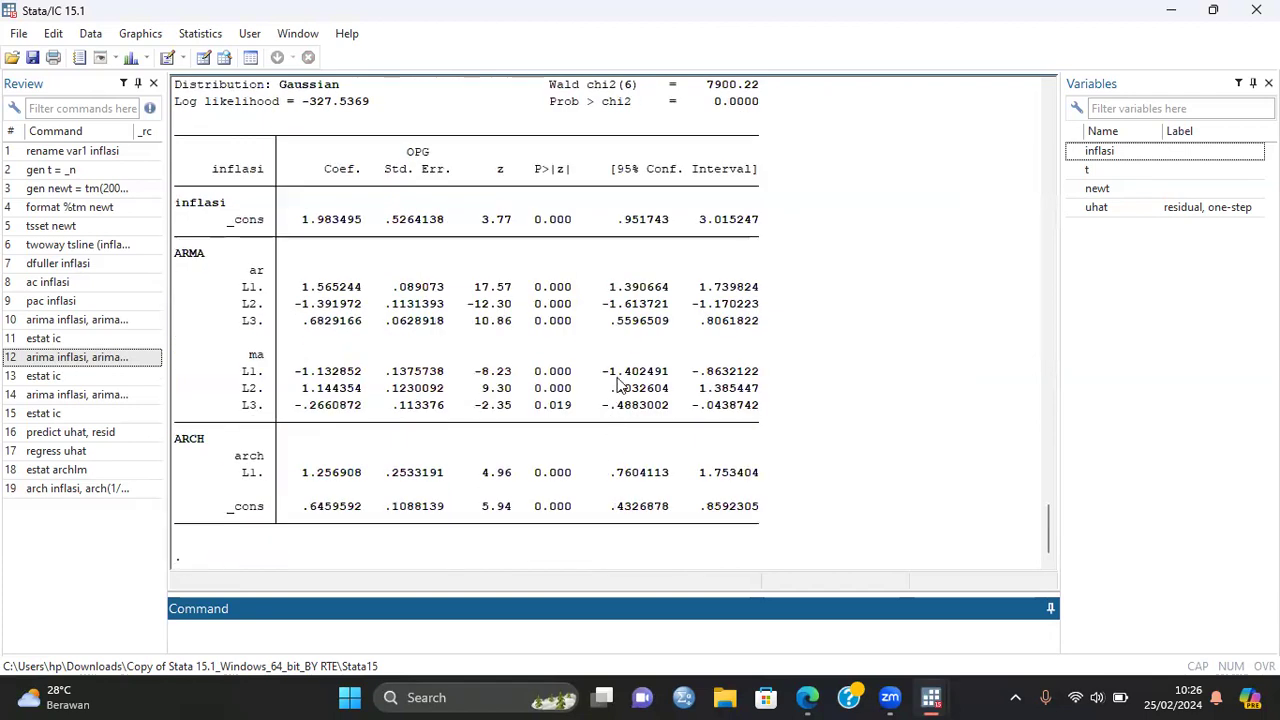
Estimate the same model without the iteration log by running the command arch inflasi, arch(1) arima(3,0,3) nolog
{"action": "type", "text": "arch inflasi"}
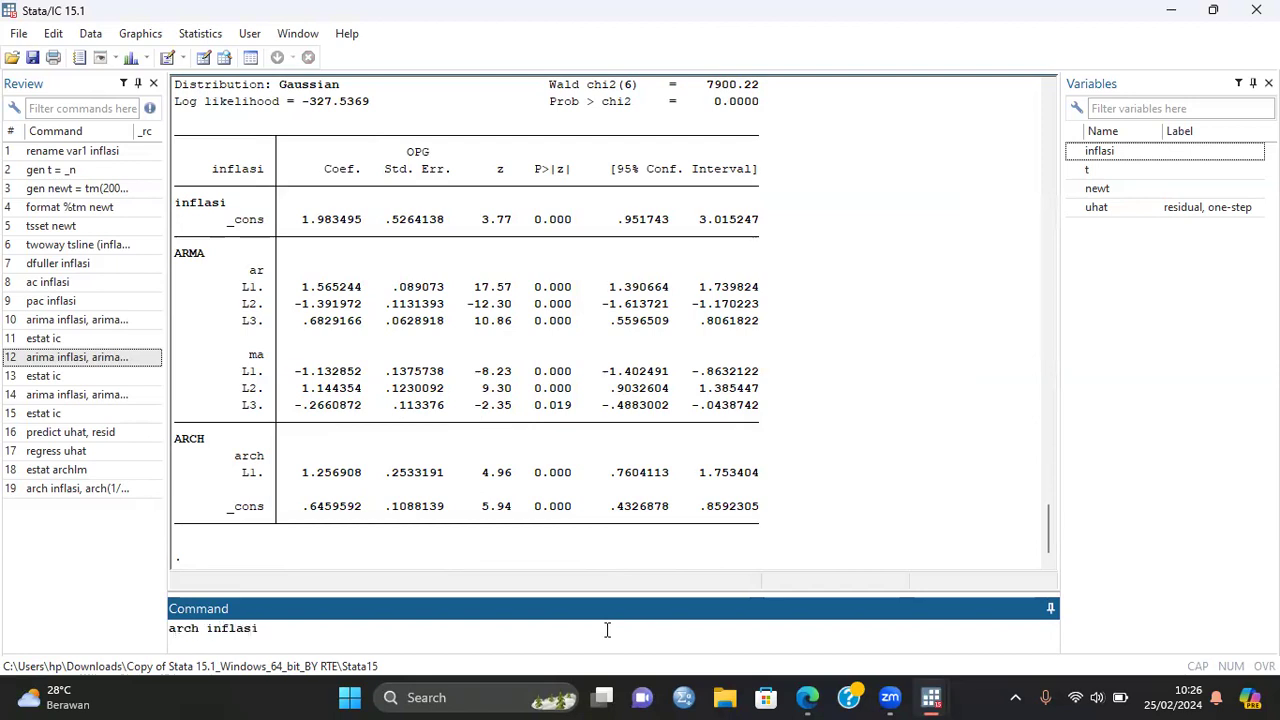
{"action": "type", "text": ", arch"}
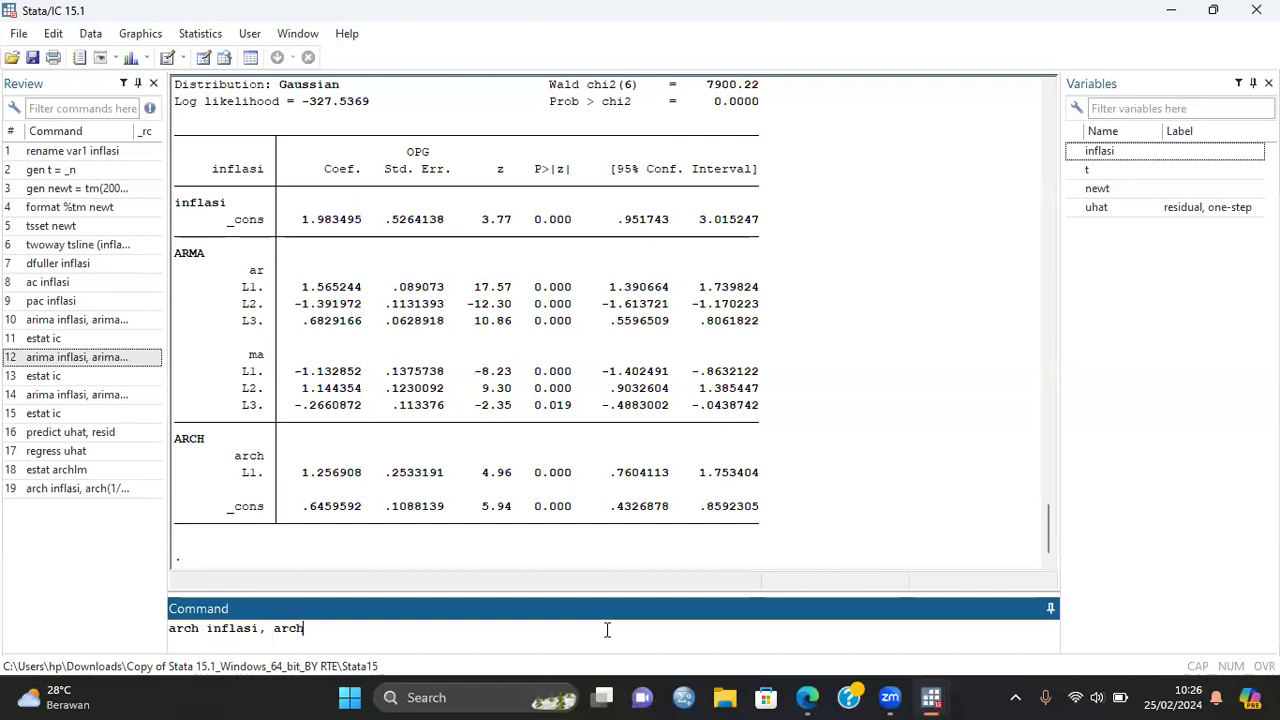
{"action": "type", "text": "(1) arima(3,0,3) nolog"}
{"action": "key", "text": "Return"}
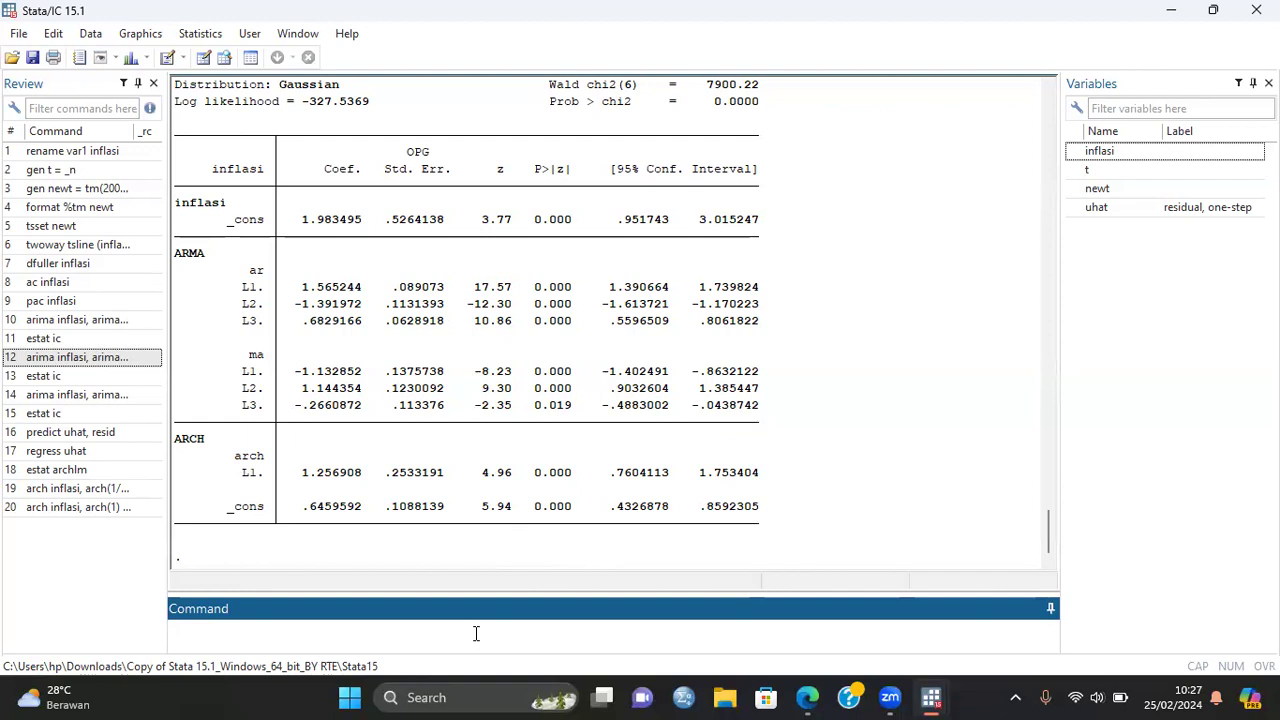
Save the model's conditional variance as var_arch10 with predict and check its values in the Data Editor
{"action": "type", "text": "predict var_arch10, variance"}
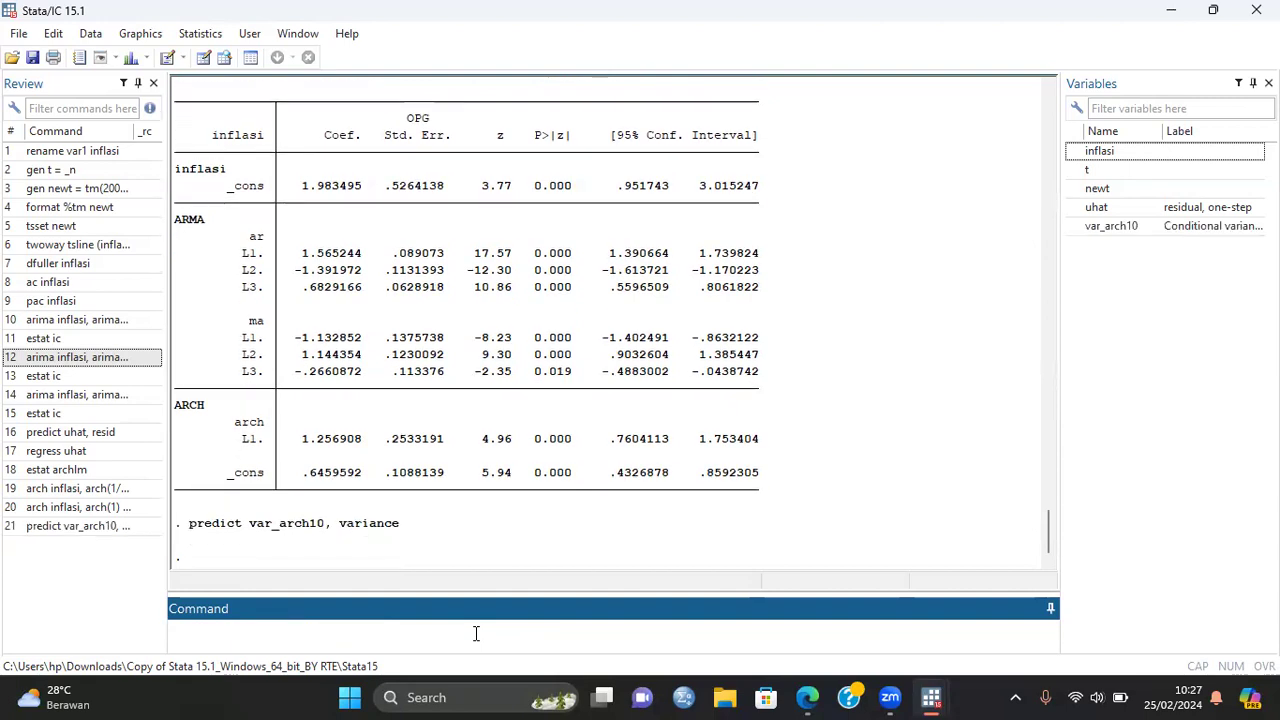
{"action": "mouse_move", "coordinate": [929, 690]}
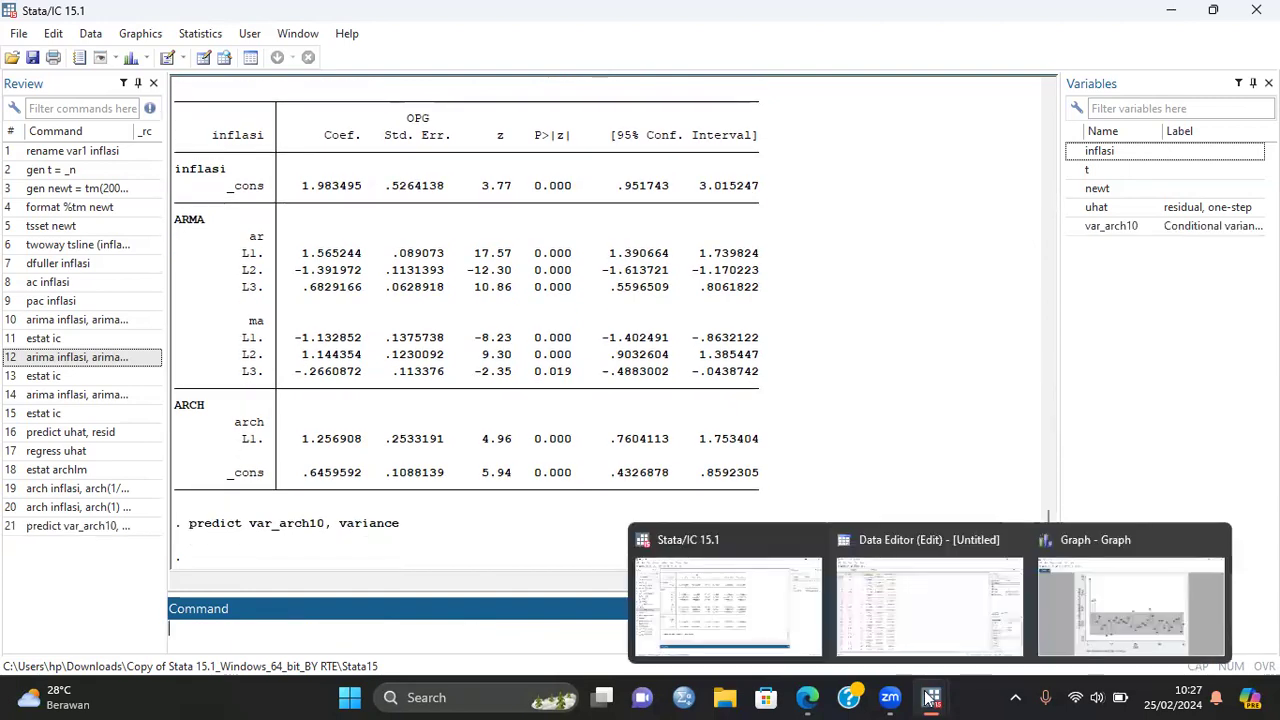
{"action": "left_click", "coordinate": [928, 634]}
{"action": "scroll", "coordinate": [360, 250], "scroll_direction": "down", "scroll_amount": 9}
{"action": "scroll", "coordinate": [363, 265], "scroll_direction": "down", "scroll_amount": 7}
{"action": "scroll", "coordinate": [363, 270], "scroll_direction": "up", "scroll_amount": 13}
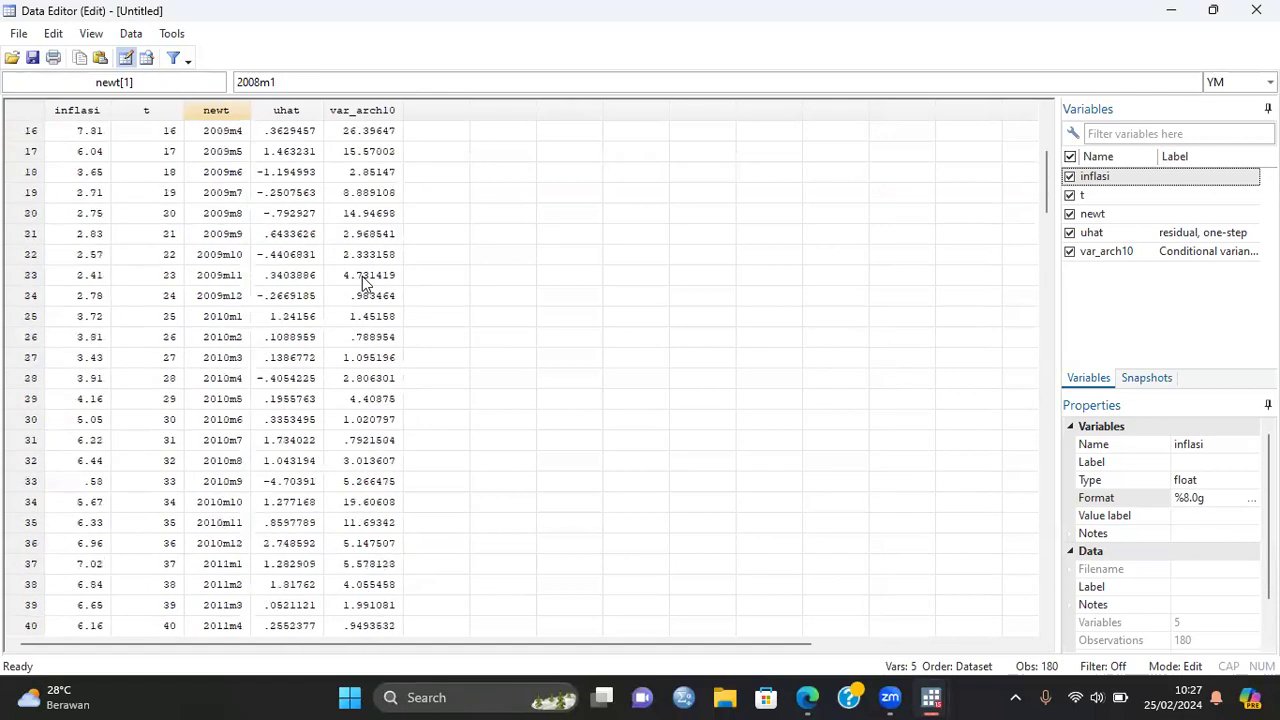
{"action": "mouse_move", "coordinate": [931, 697]}
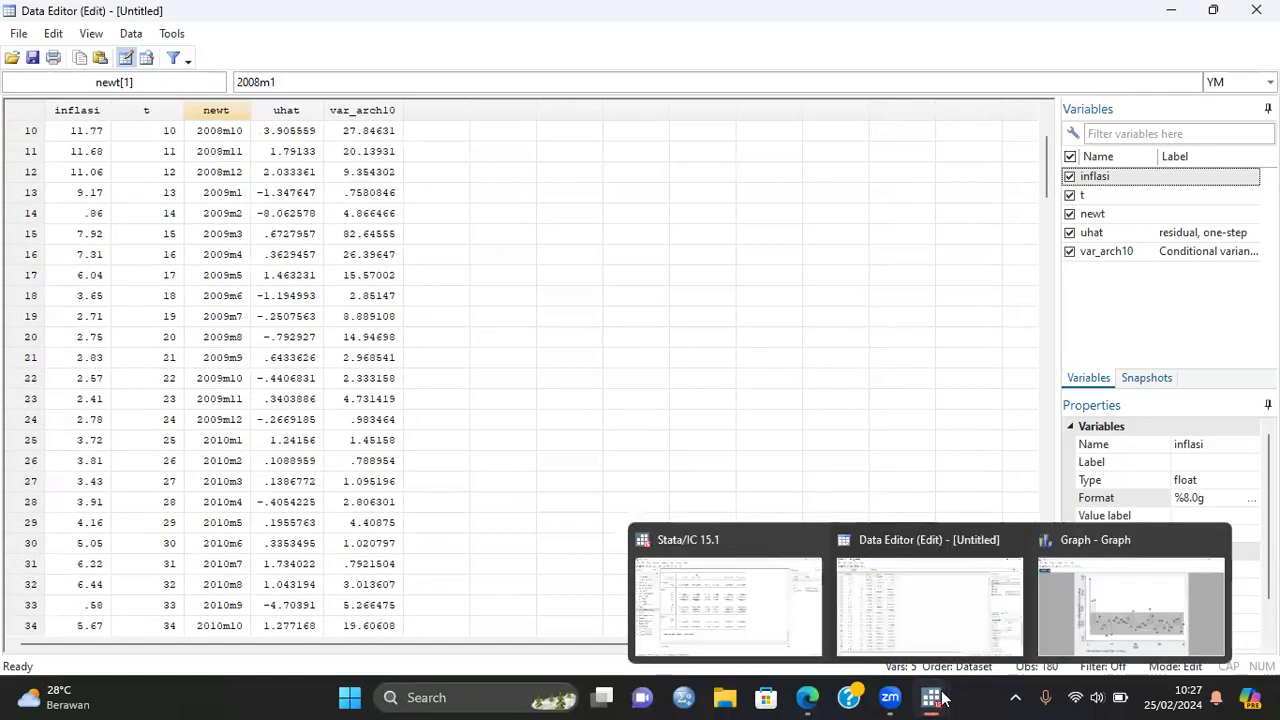
{"action": "left_click", "coordinate": [757, 622]}
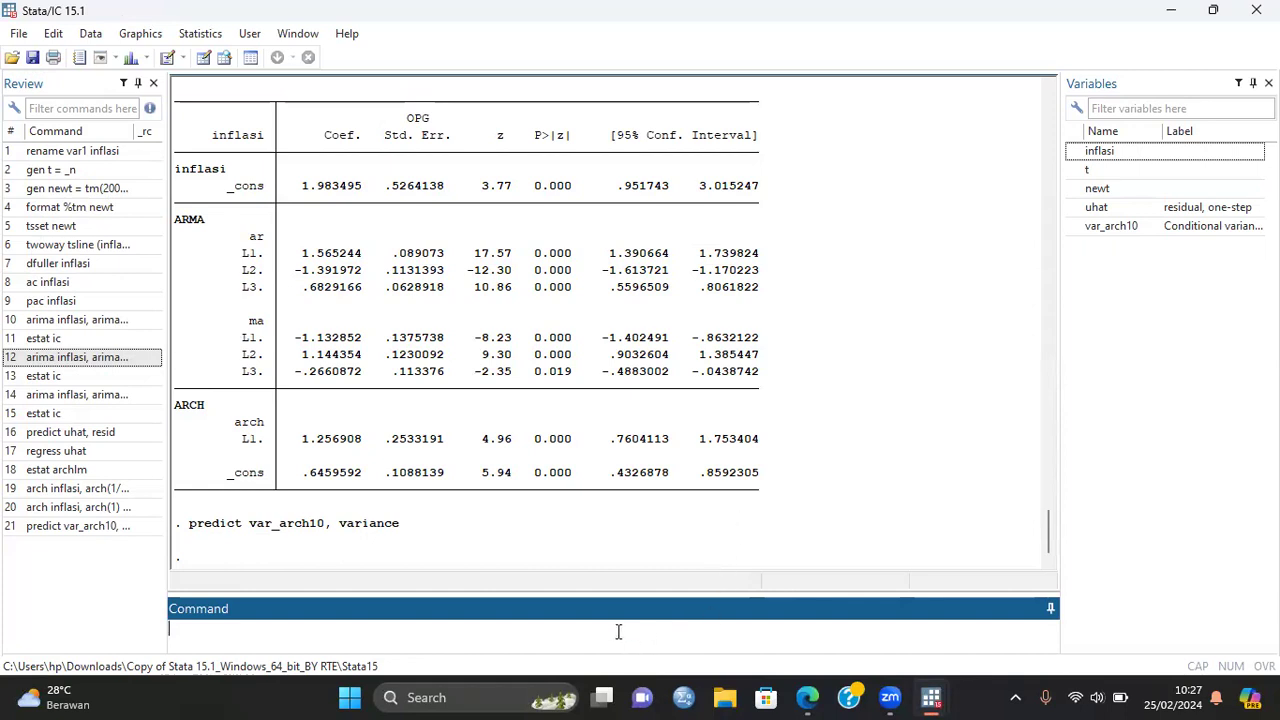
Generate sd_arch10 as sqrt(var_arch10) and check the new column in the Data Editor
{"action": "type", "text": "gen sd_arch10 = sqrt"}
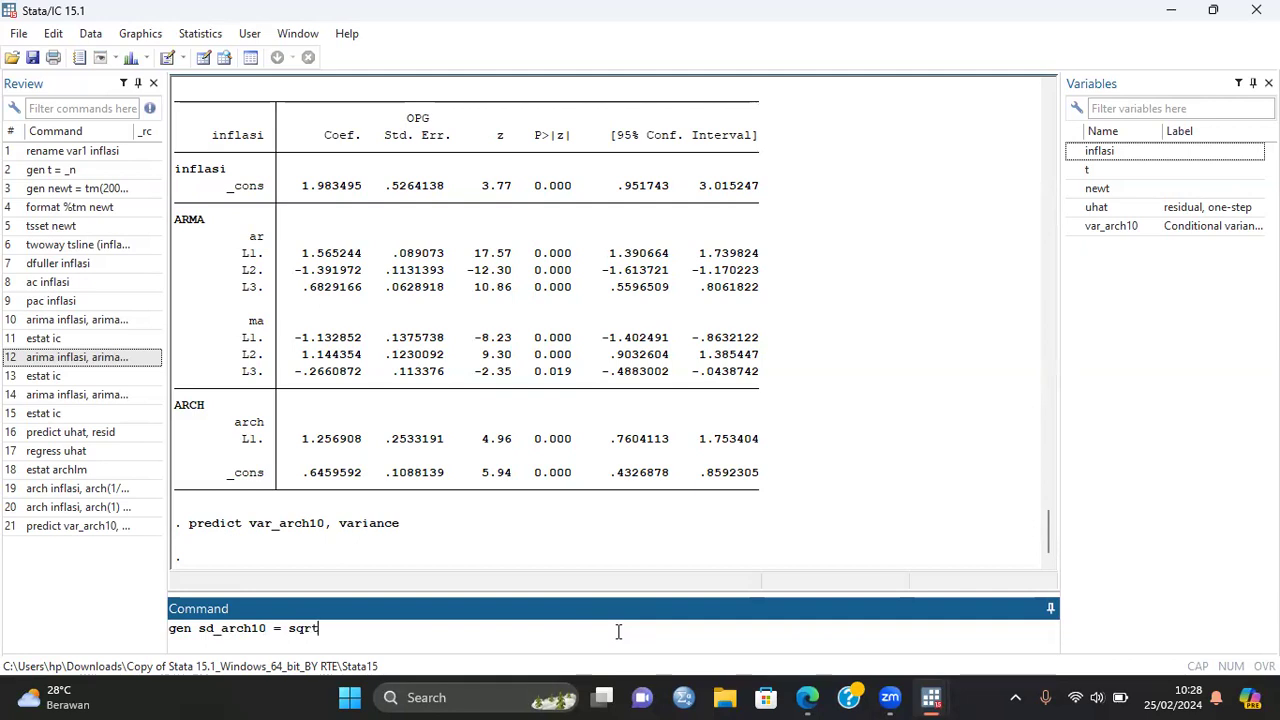
{"action": "type", "text": "(var_arch10)"}
{"action": "key", "text": "Return"}
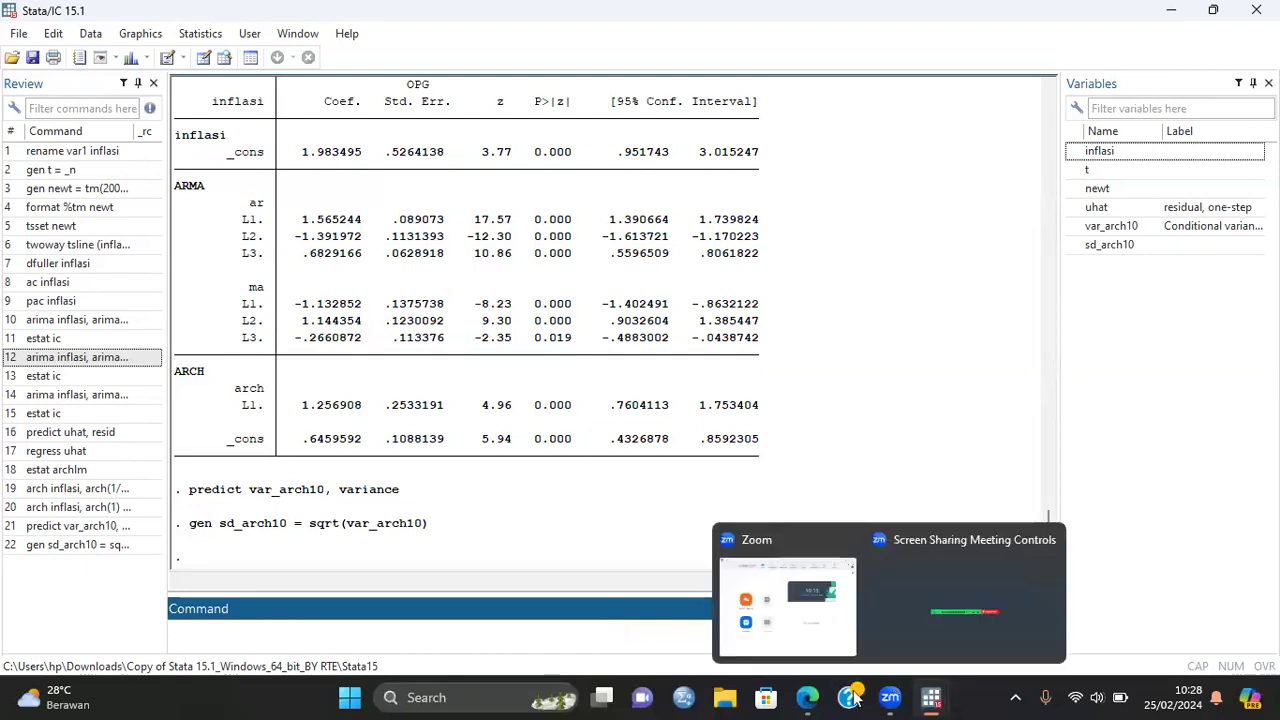
{"action": "mouse_move", "coordinate": [931, 697]}
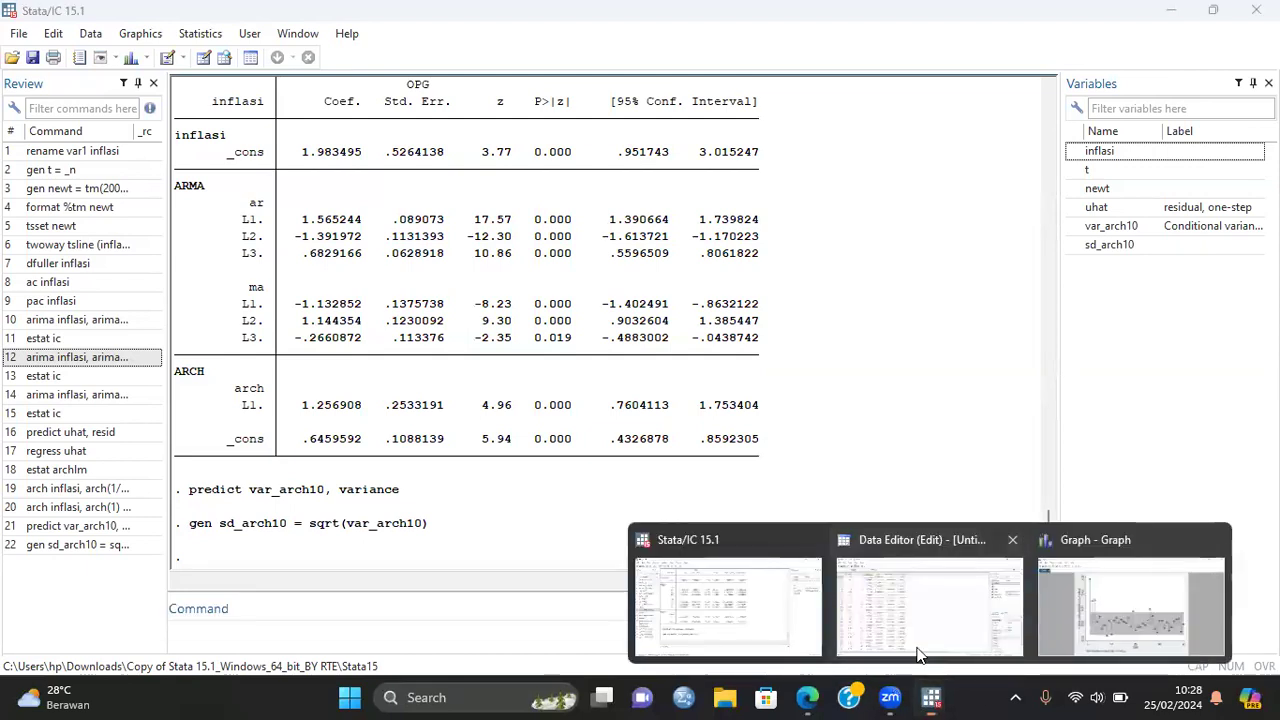
{"action": "left_click", "coordinate": [920, 610]}
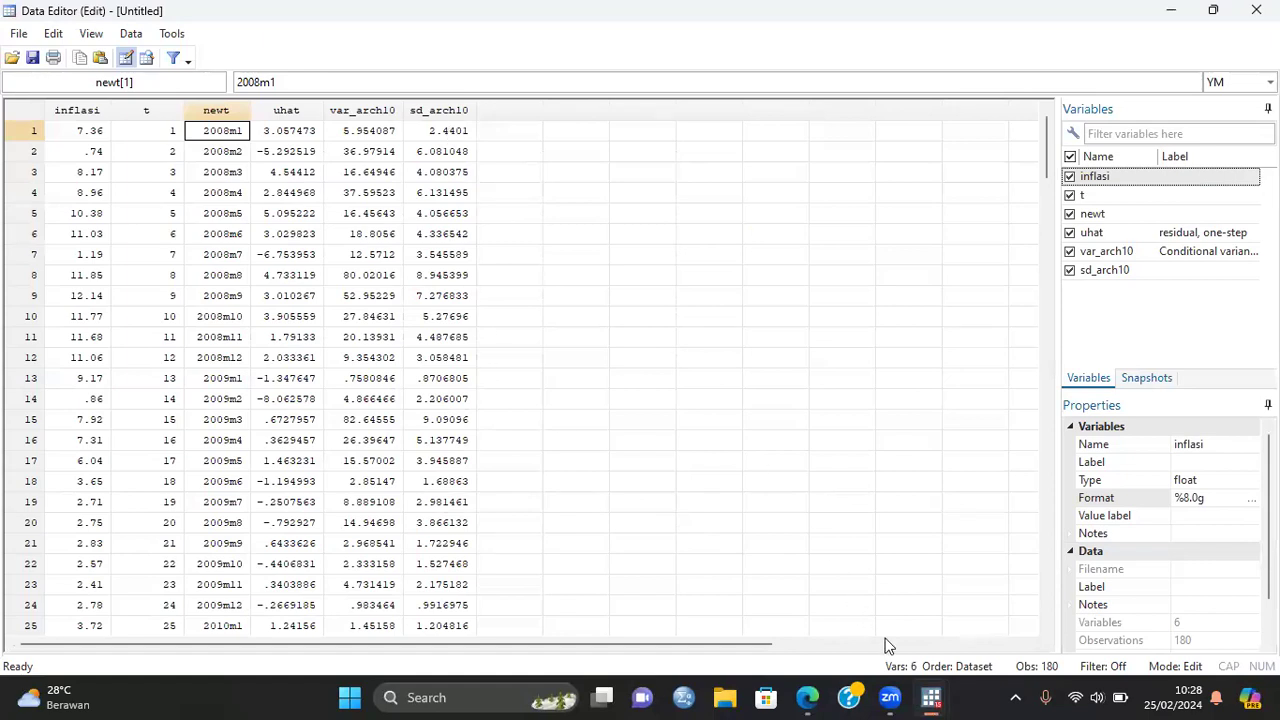
{"action": "mouse_move", "coordinate": [931, 697]}
{"action": "left_click", "coordinate": [802, 626]}
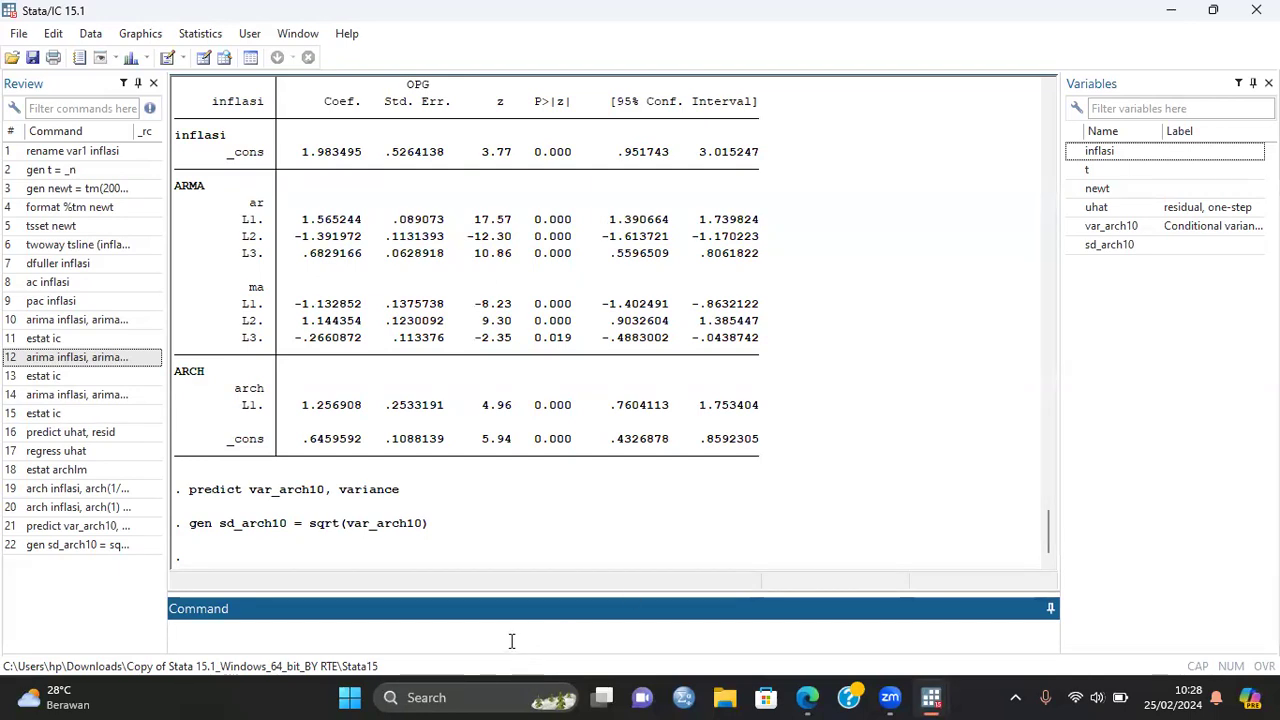
Plot sd_arch10 as a time-series line with tsline and return to the main window
{"action": "type", "text": "tsline sd_arch10"}
{"action": "key", "text": "Return"}
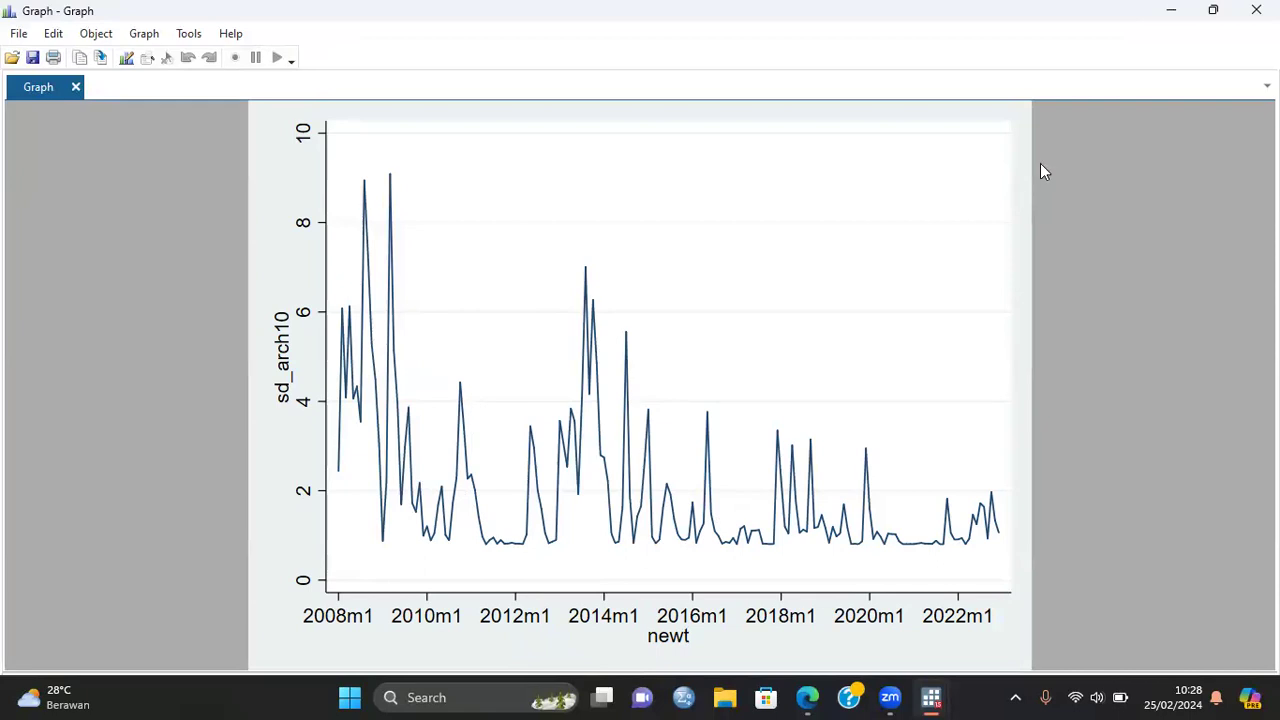
{"action": "left_click", "coordinate": [1171, 10]}
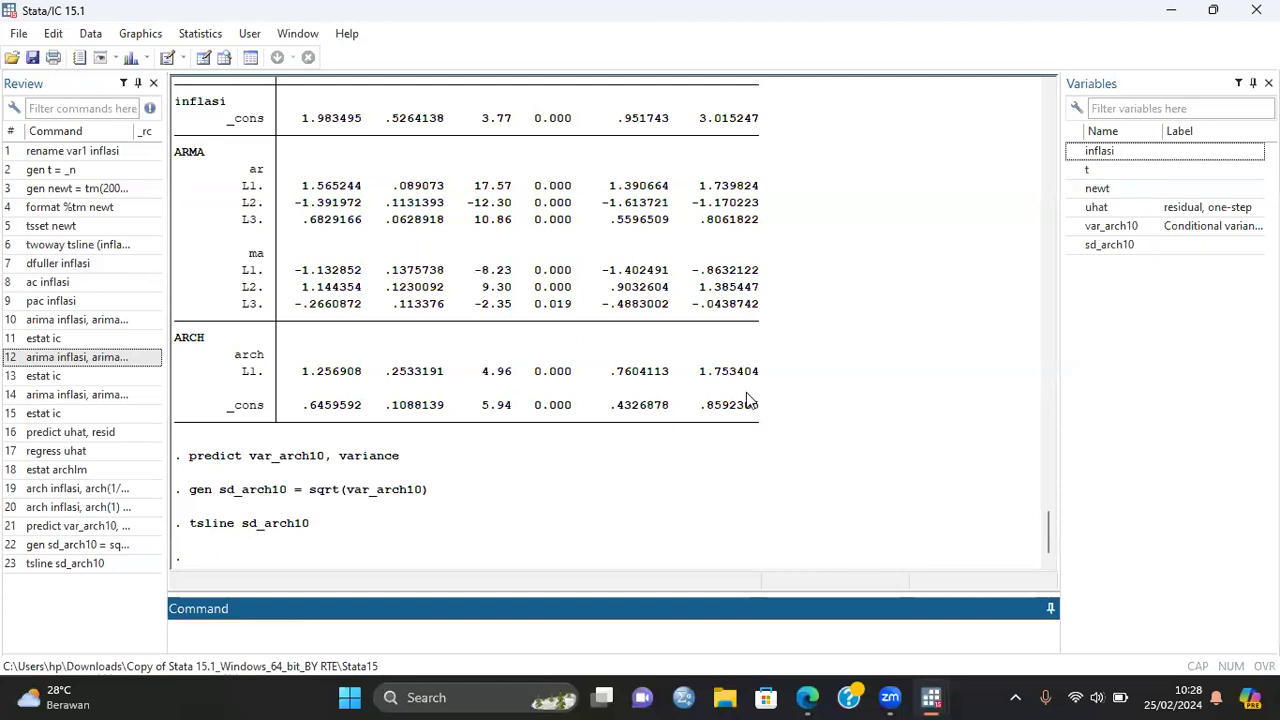
Extend the dataset by 6 periods with tsappend, add(6) and check the appended rows in the Data Editor
{"action": "type", "text": "tsappend, a"}
{"action": "key", "text": "BackSpace"}
{"action": "key", "text": "BackSpace"}
{"action": "type", "text": ", add(6)"}
{"action": "key", "text": "Return"}
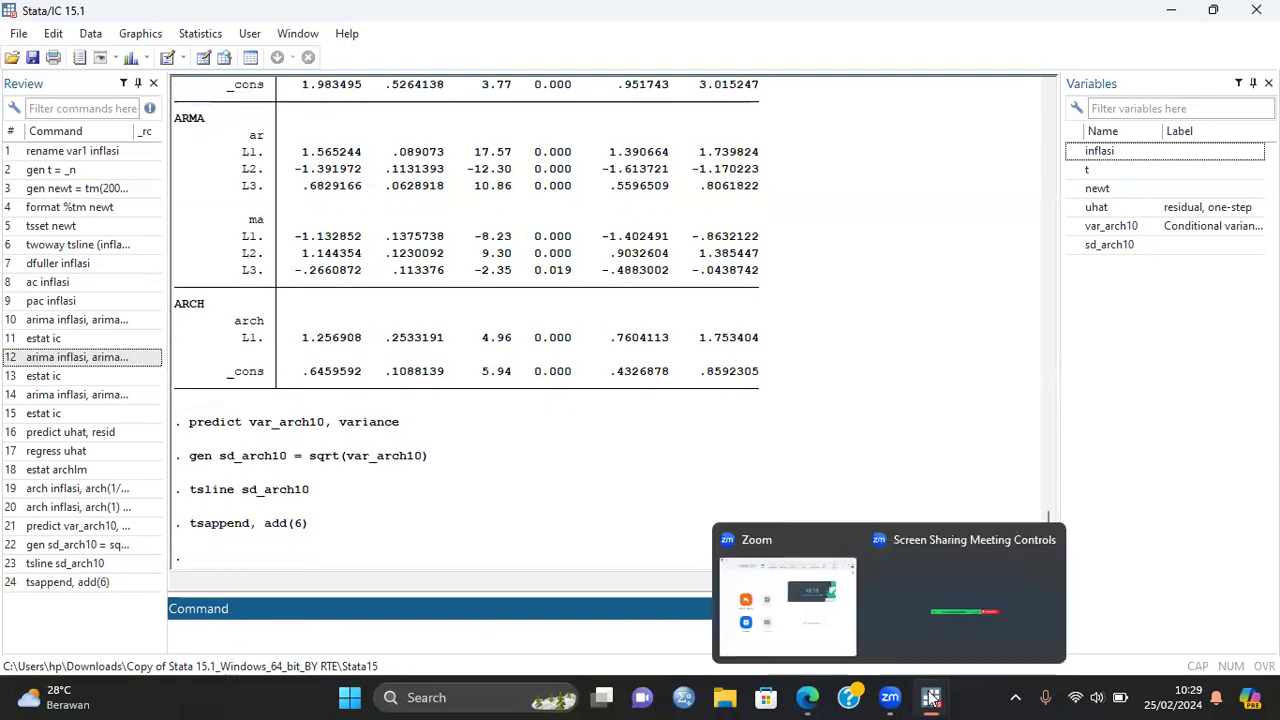
{"action": "left_click", "coordinate": [925, 590]}
{"action": "scroll", "coordinate": [817, 407], "scroll_direction": "down", "scroll_amount": 20}
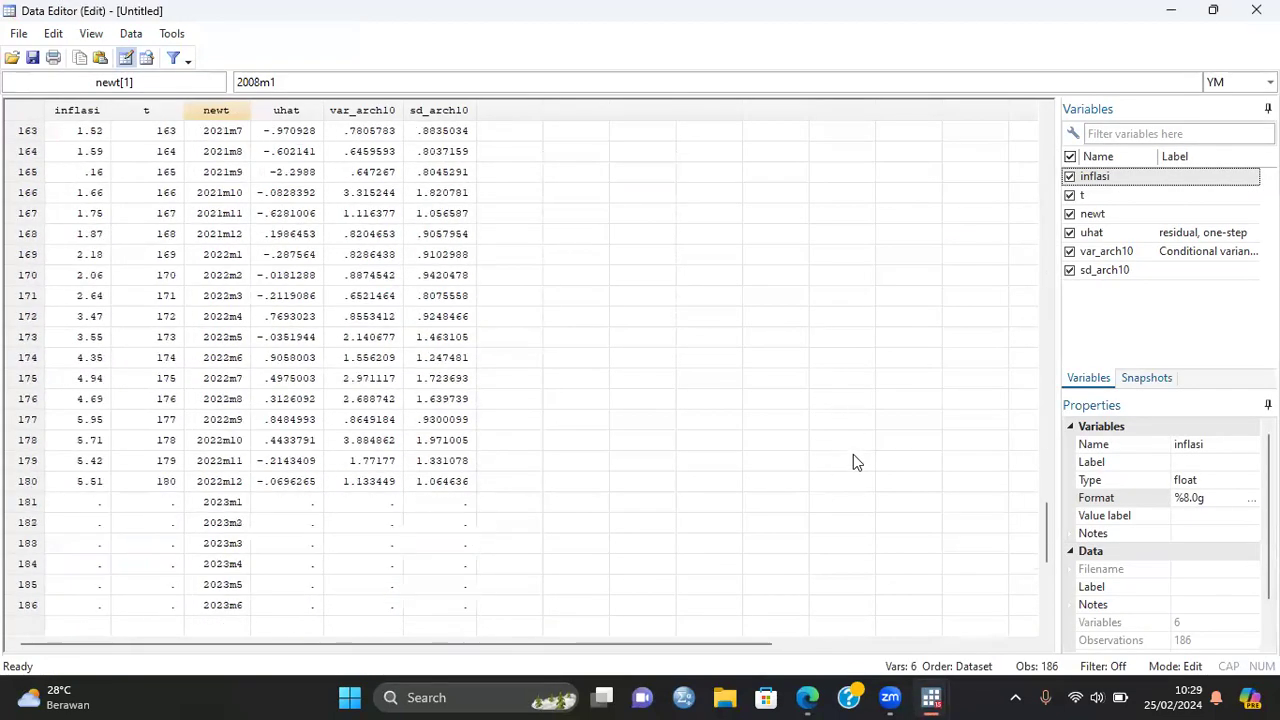
{"action": "scroll", "coordinate": [848, 440], "scroll_direction": "down", "scroll_amount": 5}
{"action": "scroll", "coordinate": [815, 428], "scroll_direction": "up", "scroll_amount": 2}
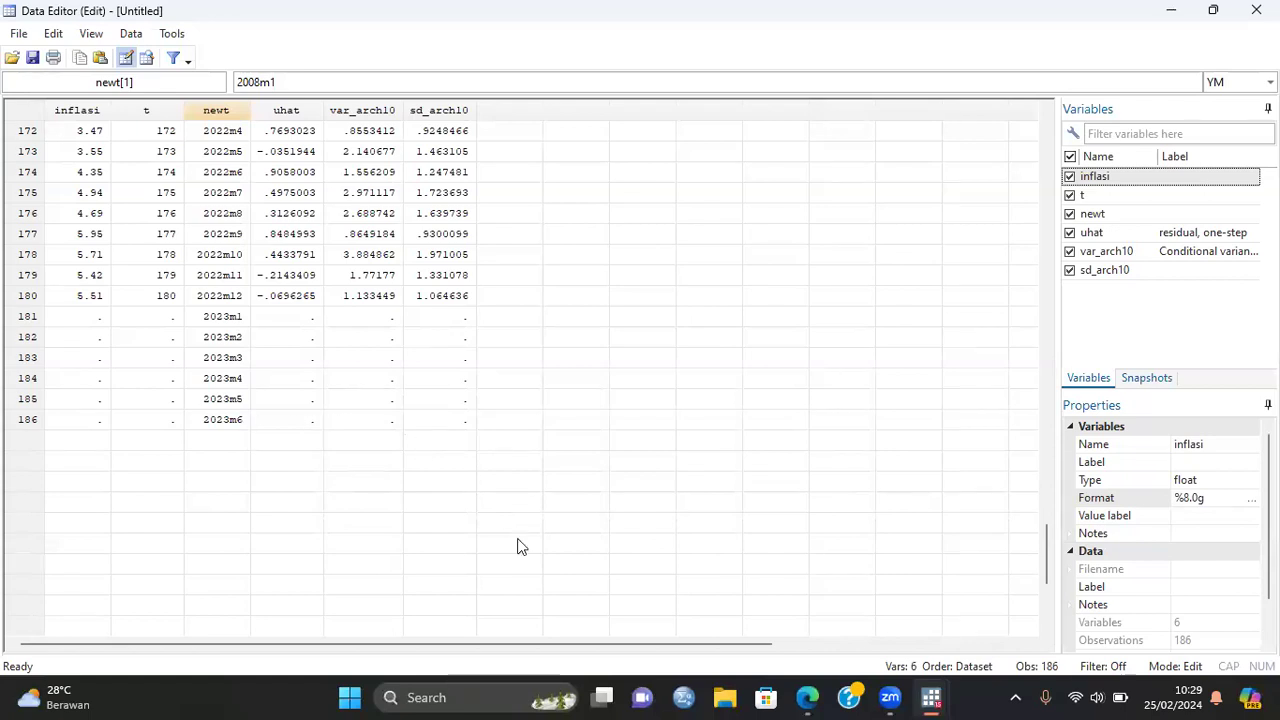
{"action": "mouse_move", "coordinate": [923, 690]}
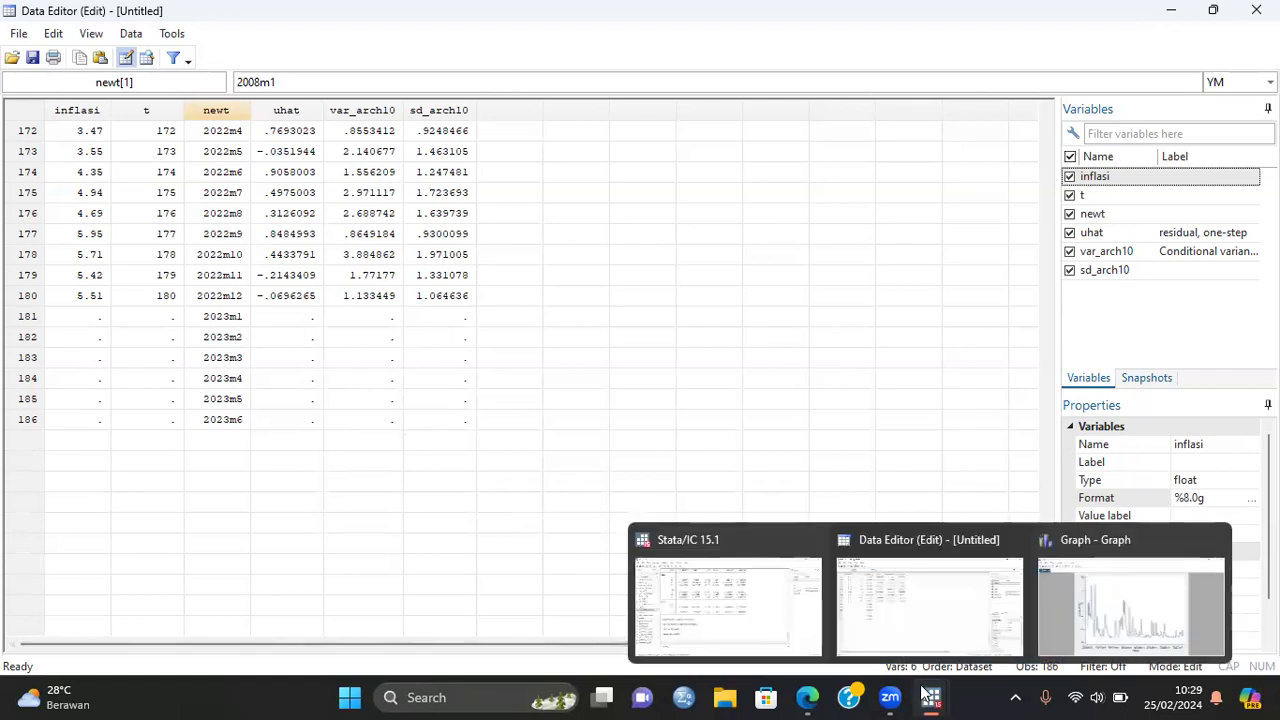
{"action": "left_click", "coordinate": [774, 625]}
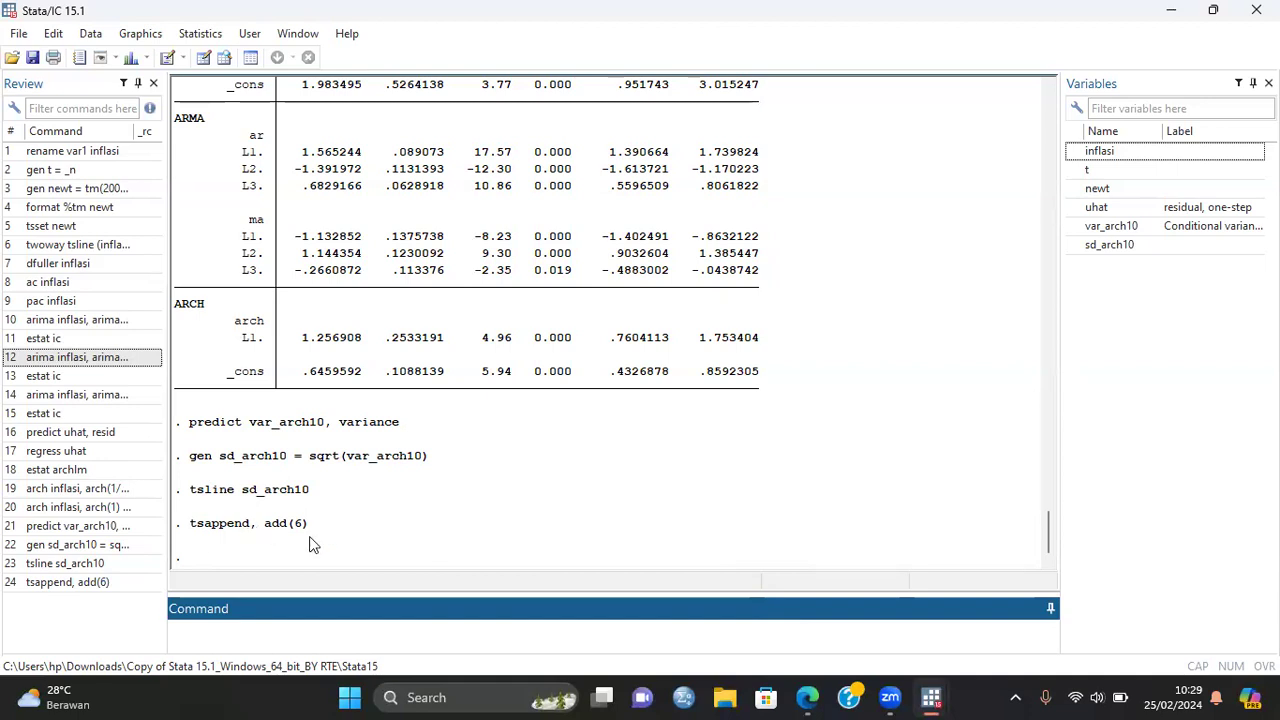
Re-run the earlier arch inflasi, arch(1) arima(3,0,3) nolog command on the extended dataset
{"action": "left_click", "coordinate": [63, 510]}
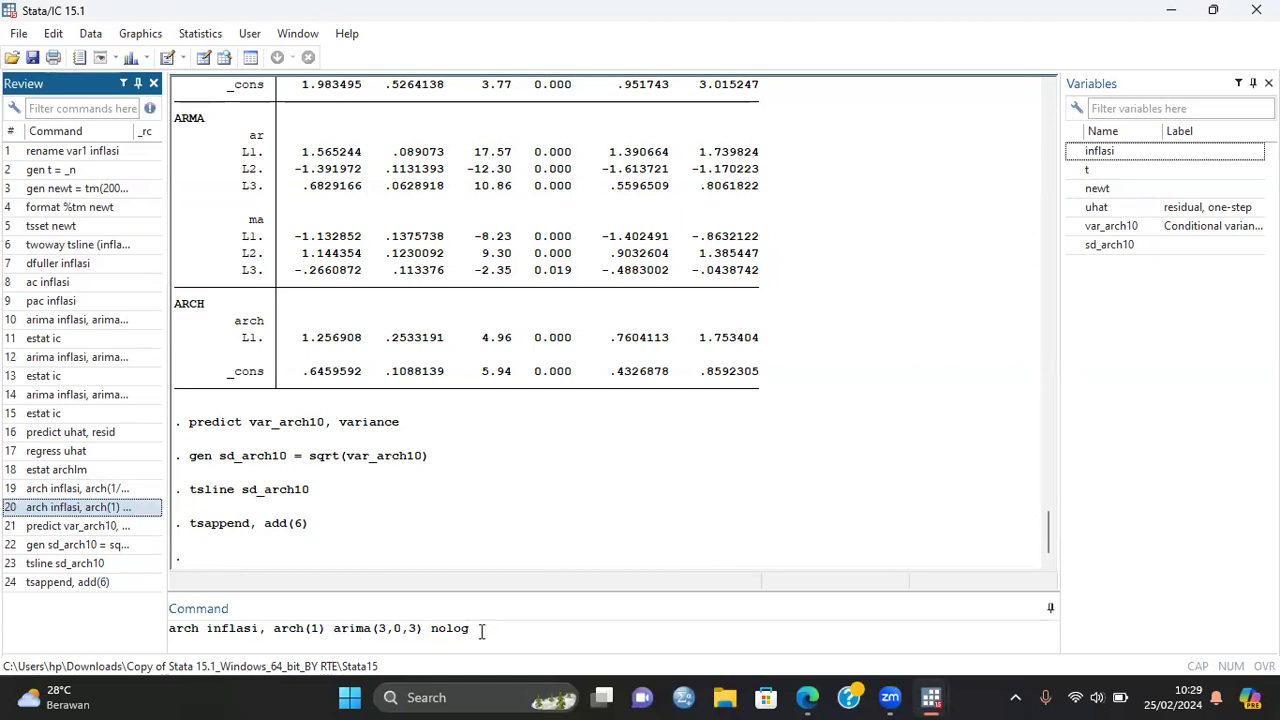
{"action": "key", "text": "Return"}
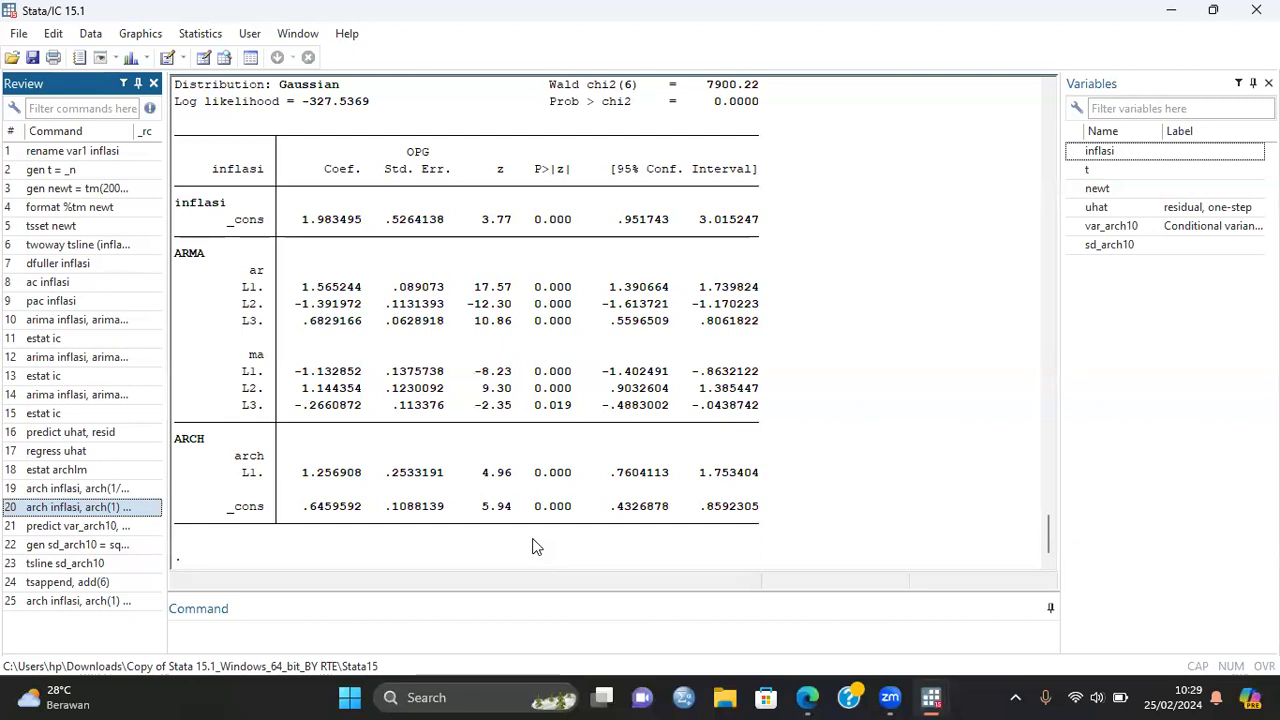
Forecast inflation as inflasif with predict inflasif, y dynamic(tm(2023m1)) and check the forecast rows in the Data Editor
{"action": "left_click", "coordinate": [494, 645]}
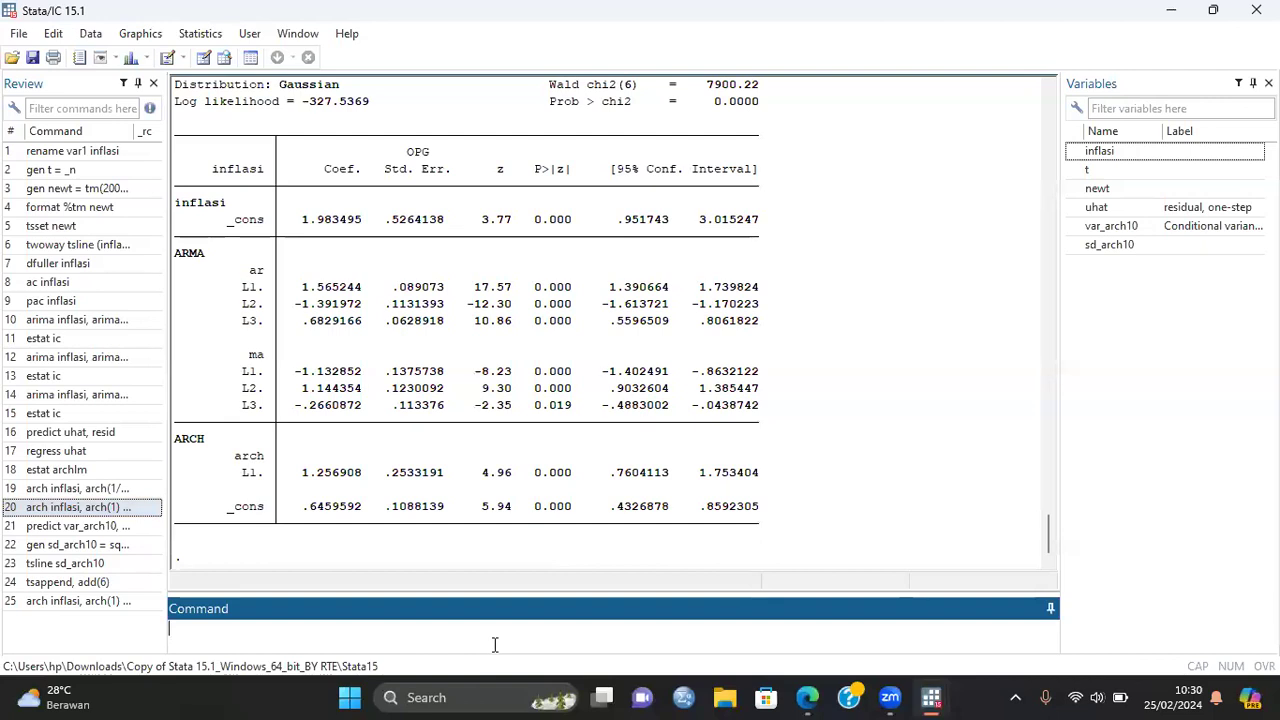
{"action": "type", "text": "predict inflasif, y dynammic"}
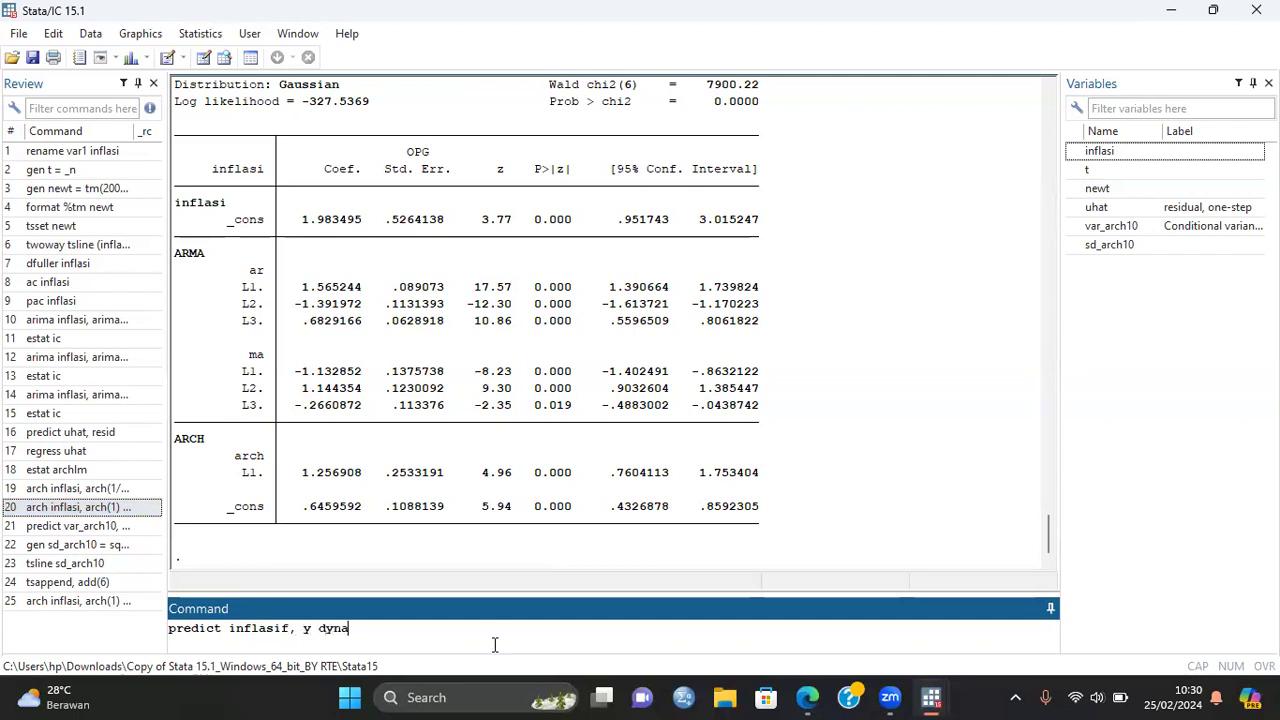
{"action": "key", "text": "BackSpace"}
{"action": "key", "text": "BackSpace"}
{"action": "key", "text": "BackSpace"}
{"action": "type", "text": "ic(tm(2023m1))"}
{"action": "key", "text": "Return"}
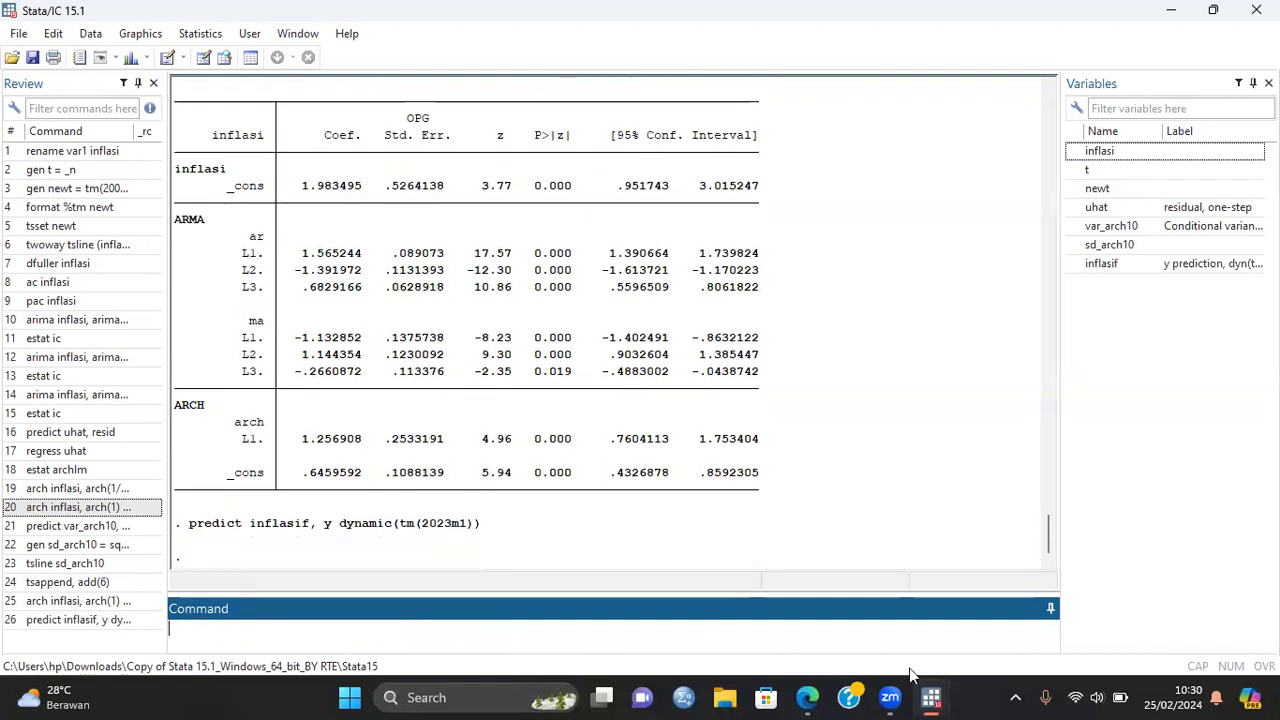
{"action": "mouse_move", "coordinate": [933, 697]}
{"action": "left_click", "coordinate": [930, 588]}
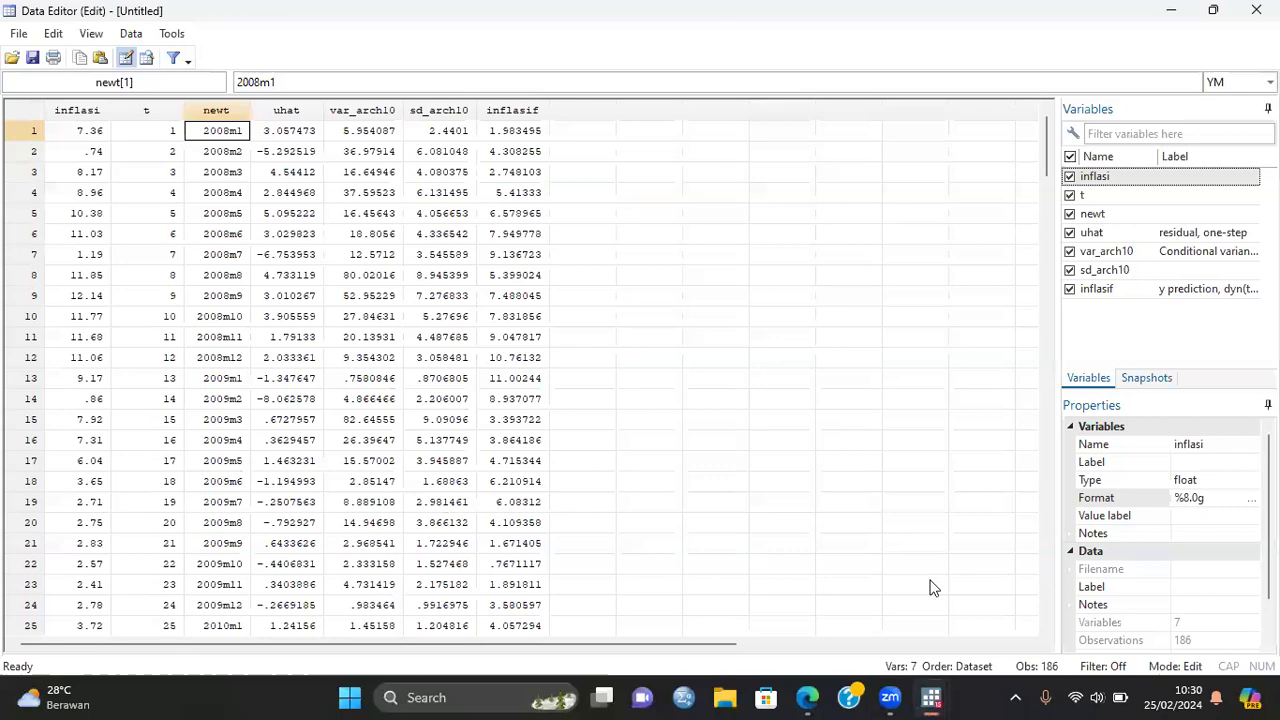
{"action": "left_click_drag", "start_coordinate": [1046, 165], "coordinate": [1016, 559]}
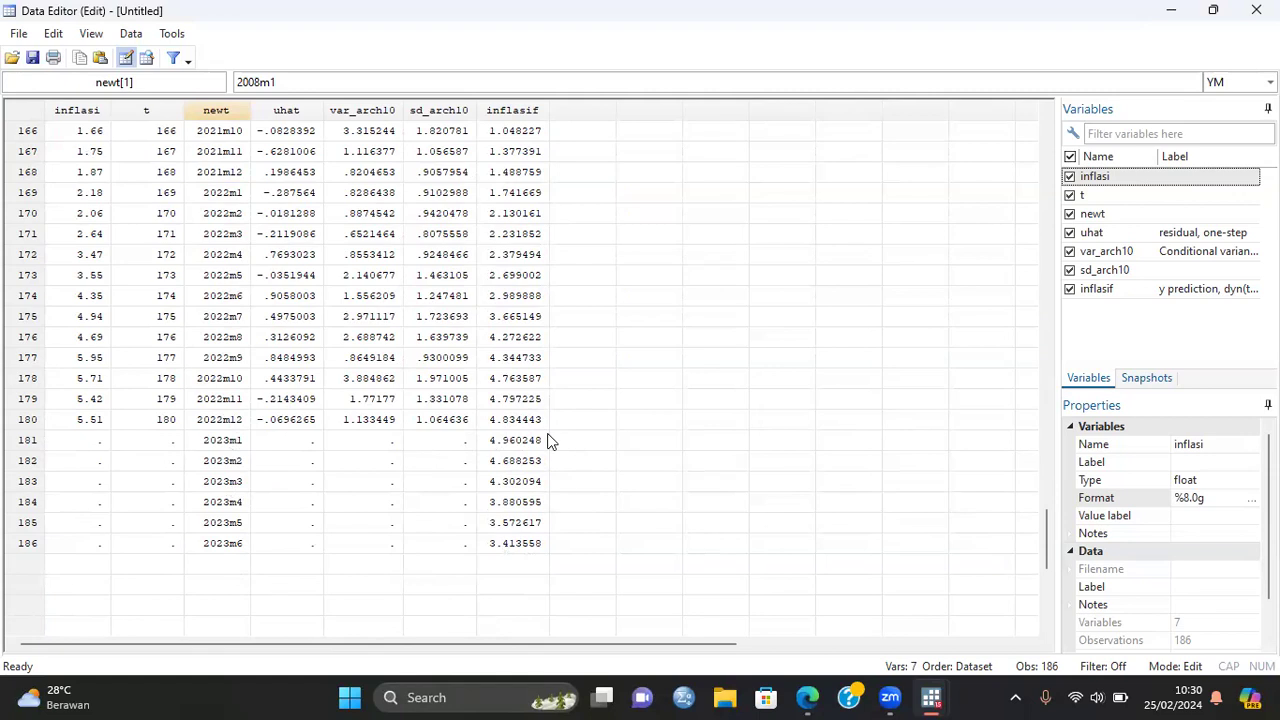
{"action": "mouse_move", "coordinate": [931, 697]}
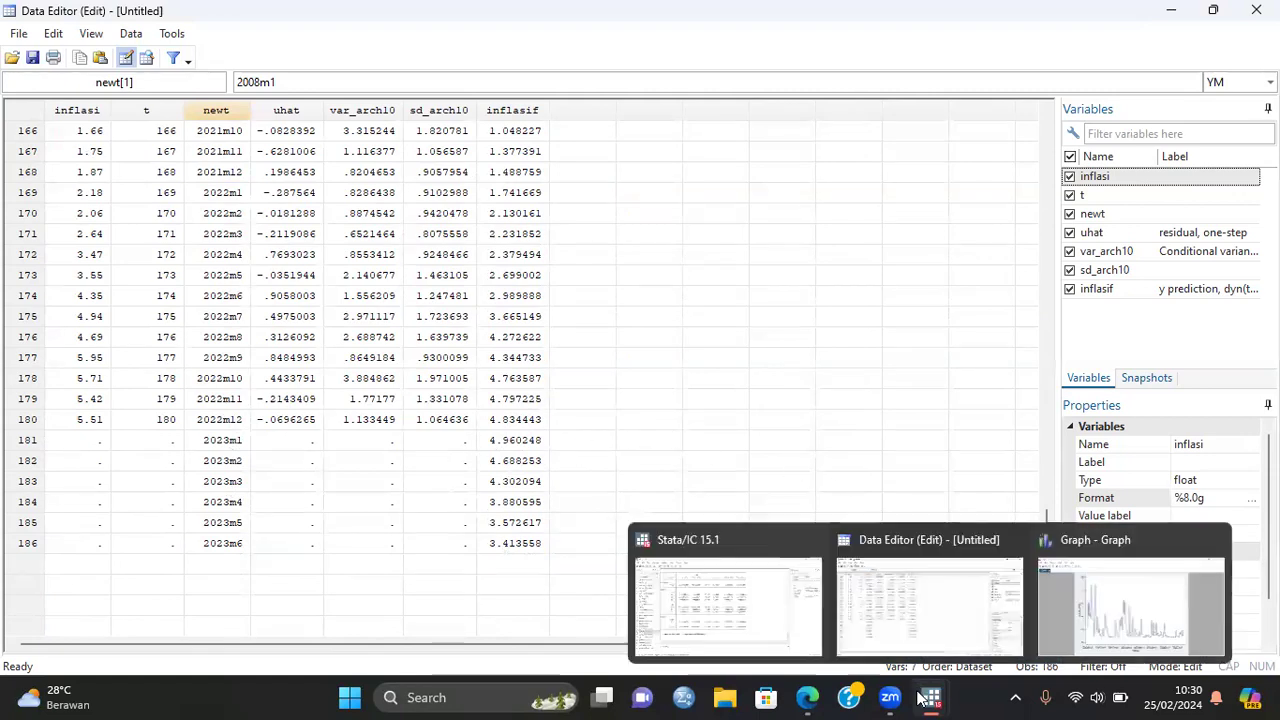
Forecast the conditional variance as varf with predict varf, variance dynamic(tm(2023m1)) in the main Stata window
{"action": "left_click", "coordinate": [733, 611]}
{"action": "type", "text": "predict"}
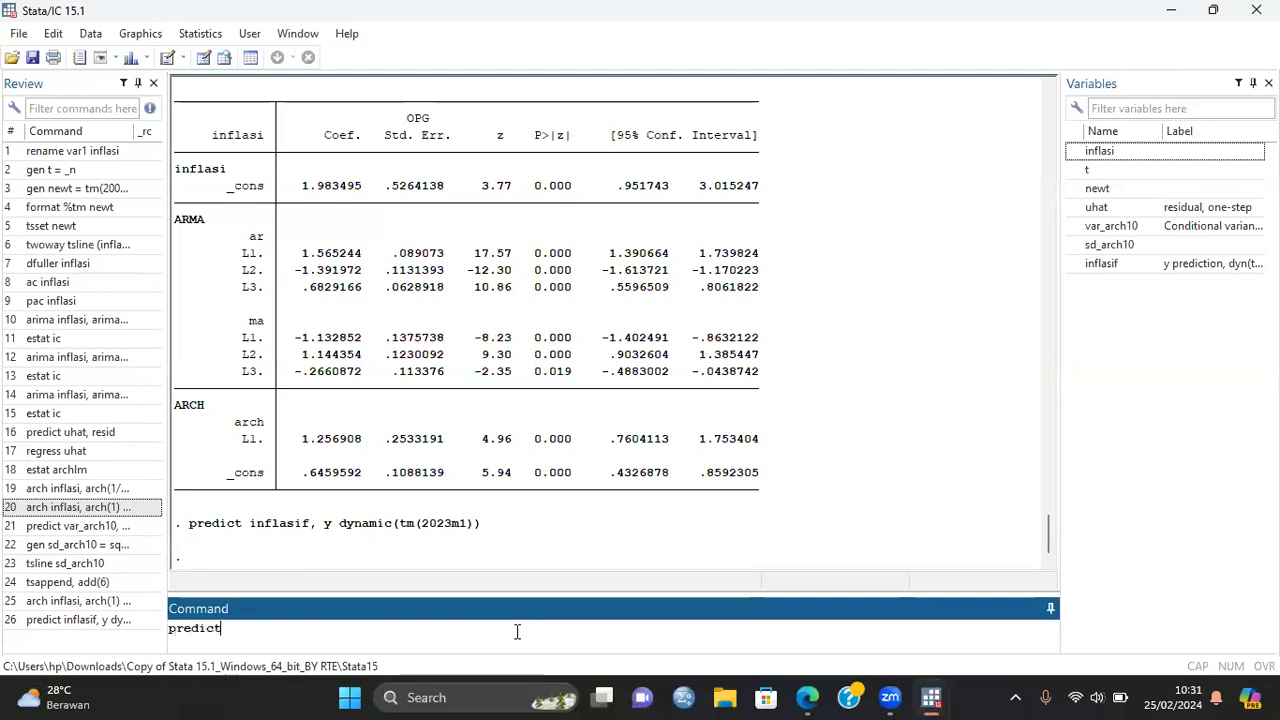
{"action": "type", "text": " varf, variance dynamic"}
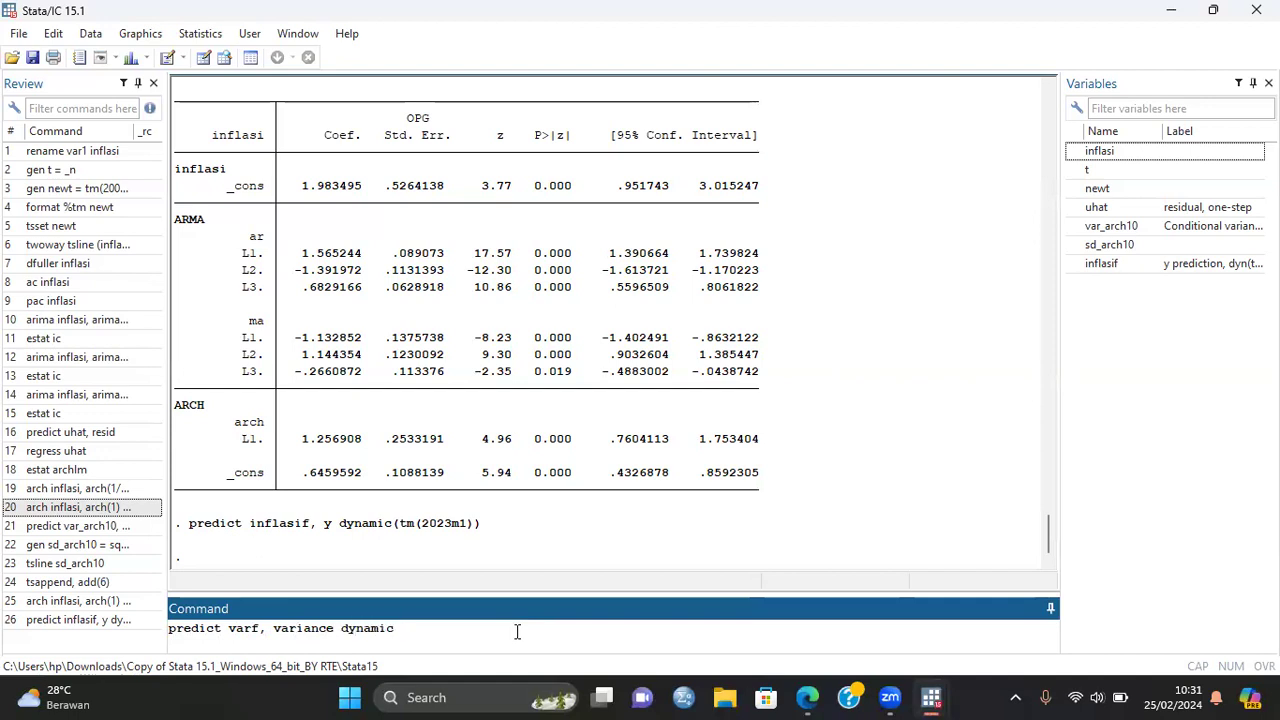
{"action": "type", "text": "(tm2023"}
{"action": "key", "text": "BackSpace"}
{"action": "key", "text": "BackSpace"}
{"action": "key", "text": "BackSpace"}
{"action": "key", "text": "BackSpace"}
{"action": "key", "text": "BackSpace"}
{"action": "type", "text": "(2023m1)))"}
{"action": "key", "text": "Return"}
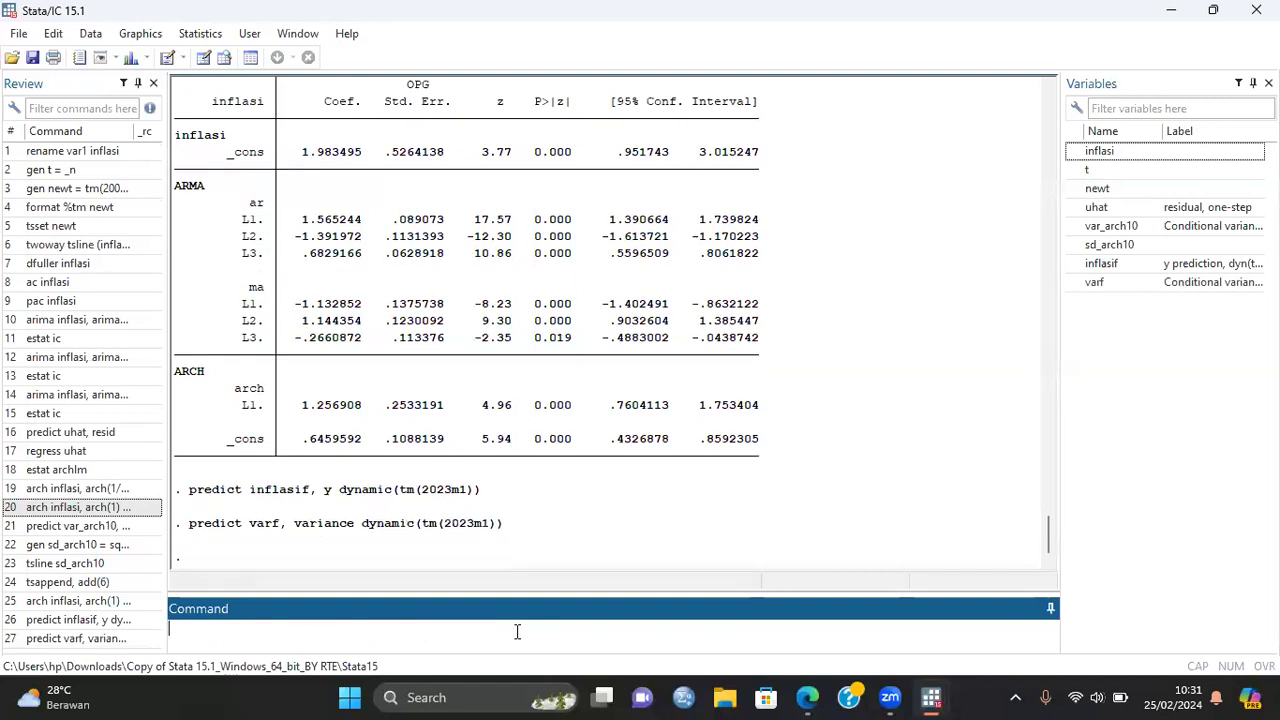
Examine the varf values for the 2023 forecast rows in the Data Editor
{"action": "mouse_move", "coordinate": [931, 697]}
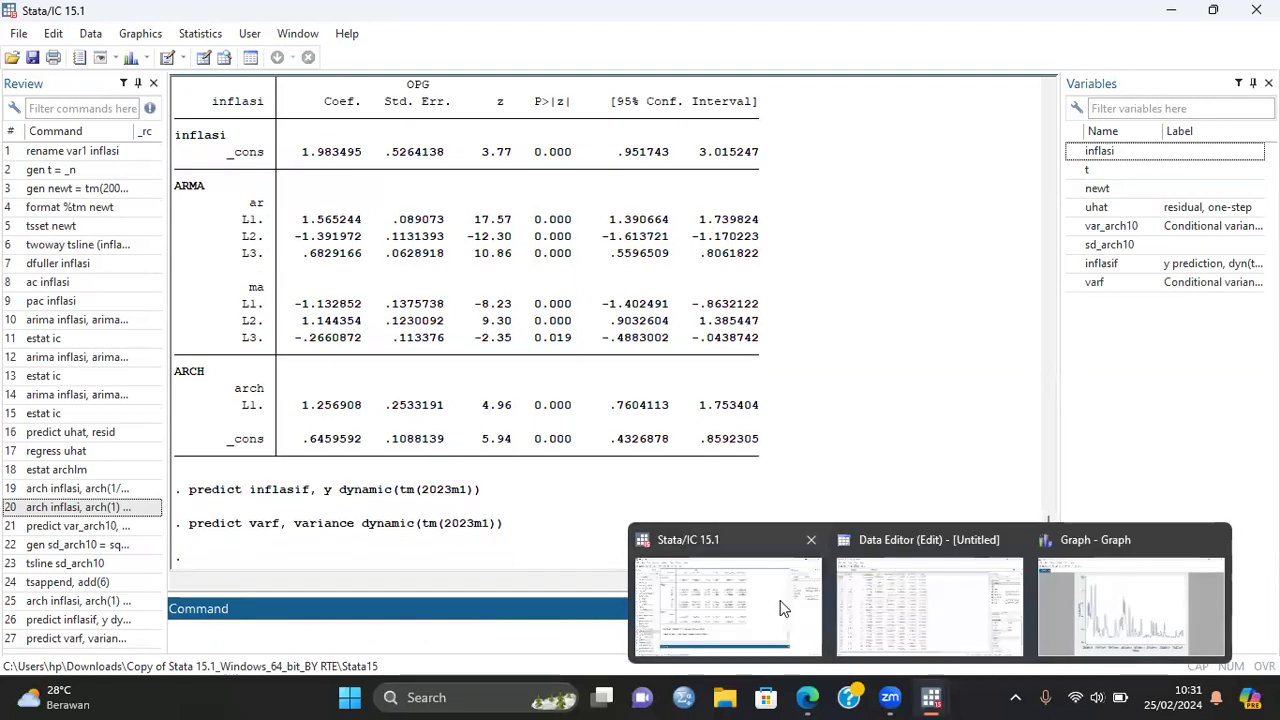
{"action": "left_click", "coordinate": [886, 592]}
{"action": "scroll", "coordinate": [640, 370], "scroll_direction": "down", "scroll_amount": 4}
{"action": "scroll", "coordinate": [628, 336], "scroll_direction": "up", "scroll_amount": 4}
{"action": "scroll", "coordinate": [686, 441], "scroll_direction": "down", "scroll_amount": 7}
{"action": "scroll", "coordinate": [686, 441], "scroll_direction": "down", "scroll_amount": 20}
{"action": "scroll", "coordinate": [718, 422], "scroll_direction": "down", "scroll_amount": 17}
{"action": "scroll", "coordinate": [720, 420], "scroll_direction": "up", "scroll_amount": 2}
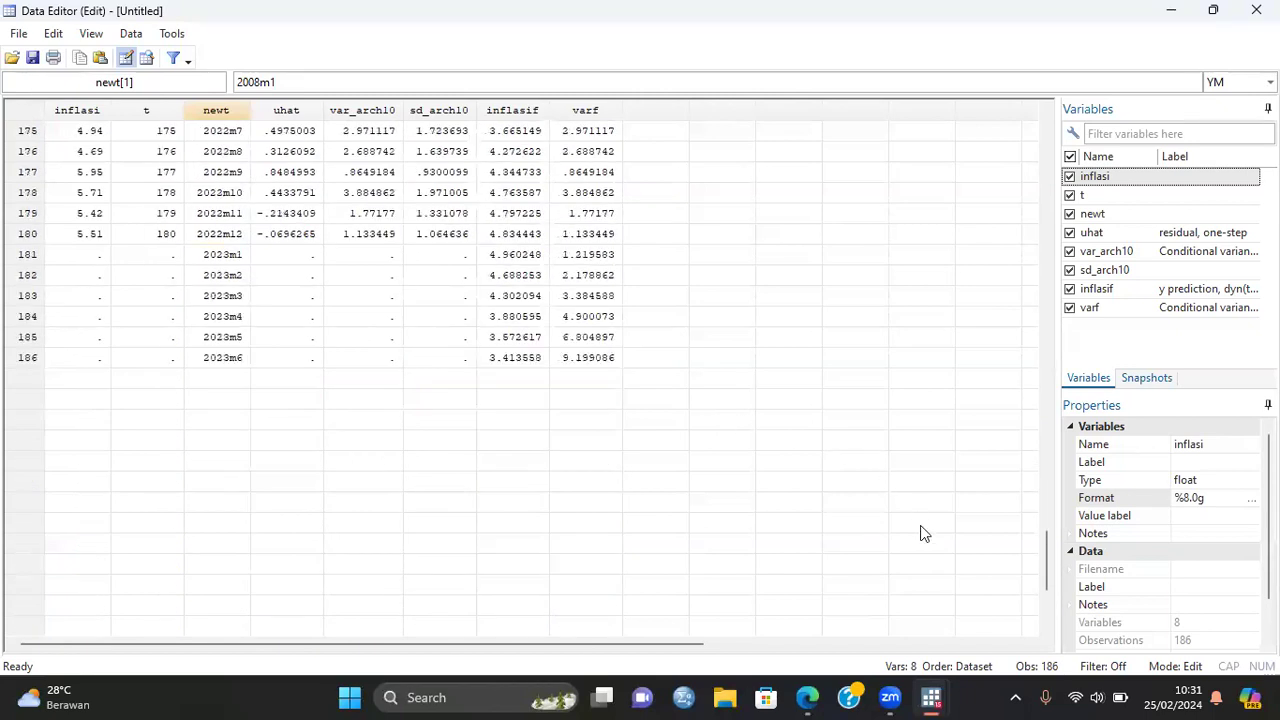
Generate the forecast standard deviation with gen sdf = sqrt(varf) and check its 2023 rows in the Data Editor
{"action": "mouse_move", "coordinate": [931, 697]}
{"action": "left_click", "coordinate": [786, 606]}
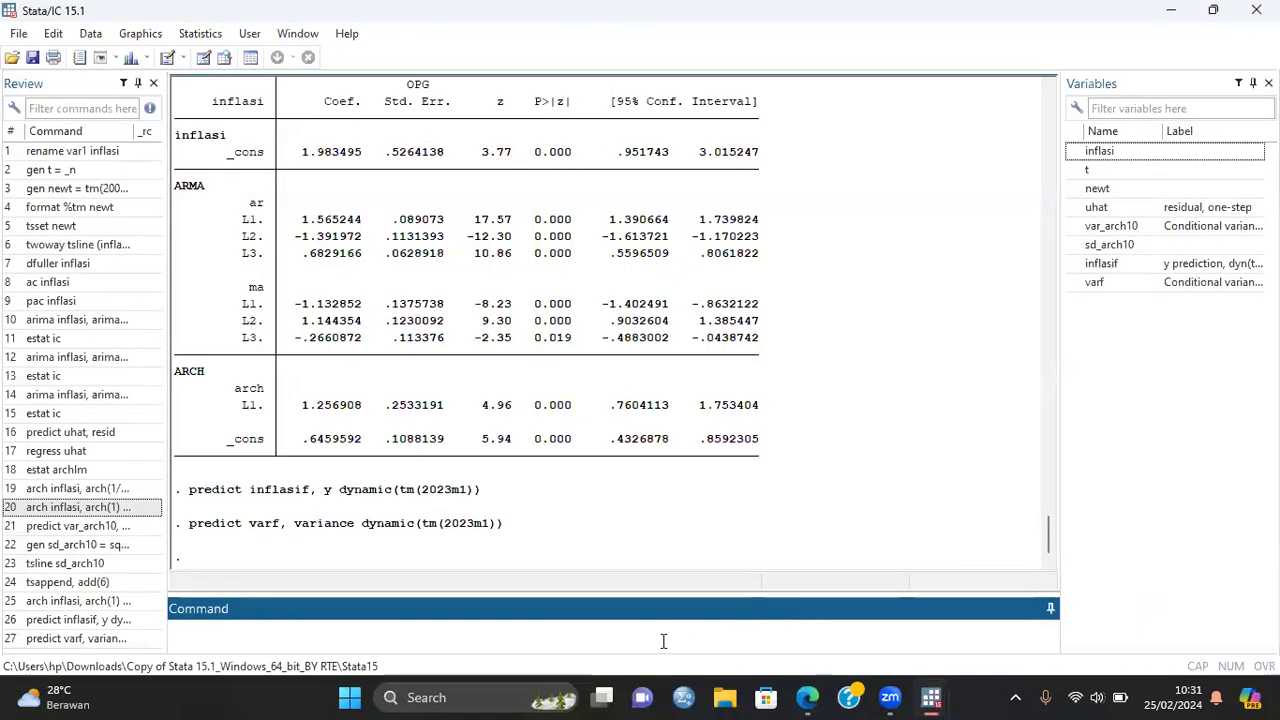
{"action": "type", "text": "gen sdf = sqrt(var"}
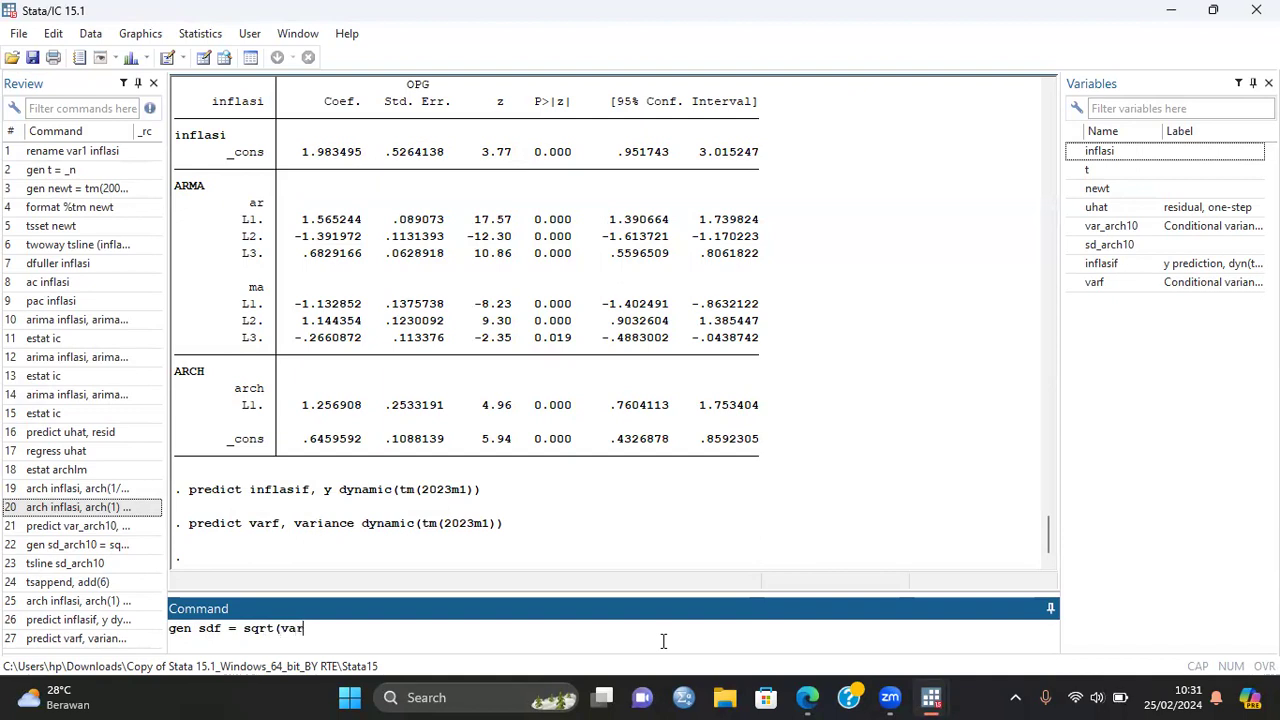
{"action": "type", "text": "f)"}
{"action": "key", "text": "Return"}
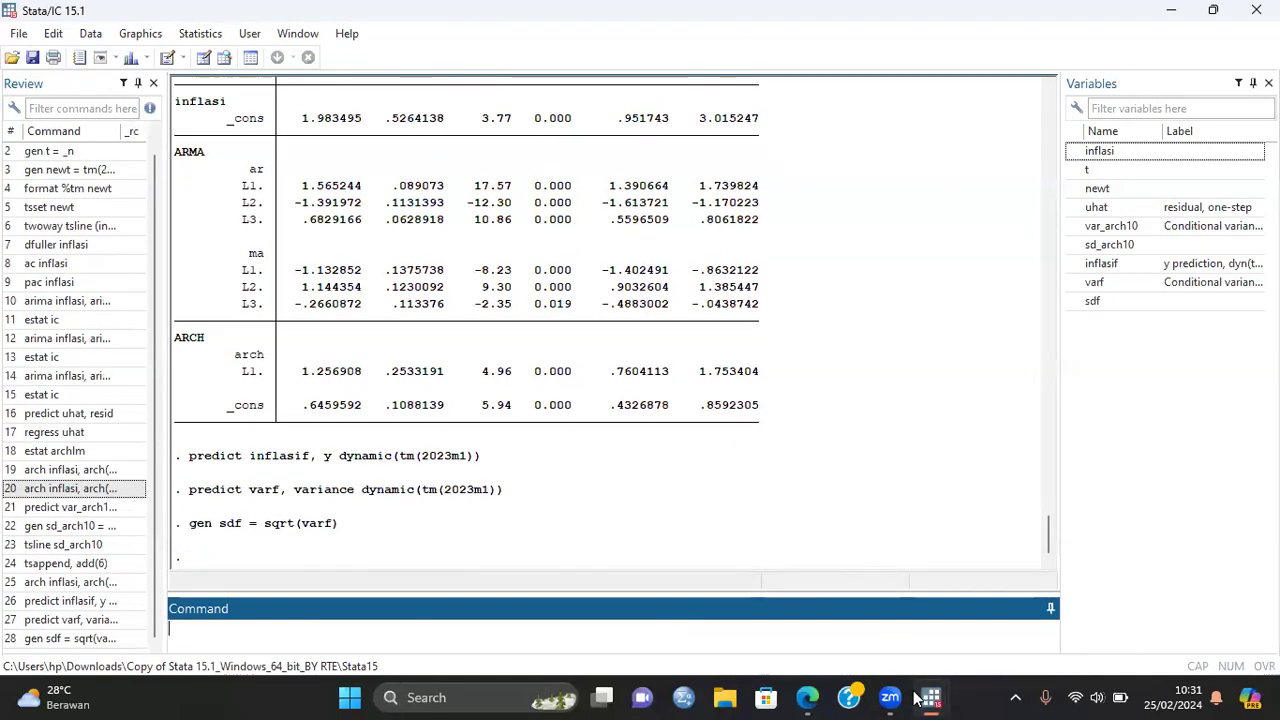
{"action": "mouse_move", "coordinate": [925, 697]}
{"action": "left_click", "coordinate": [905, 590]}
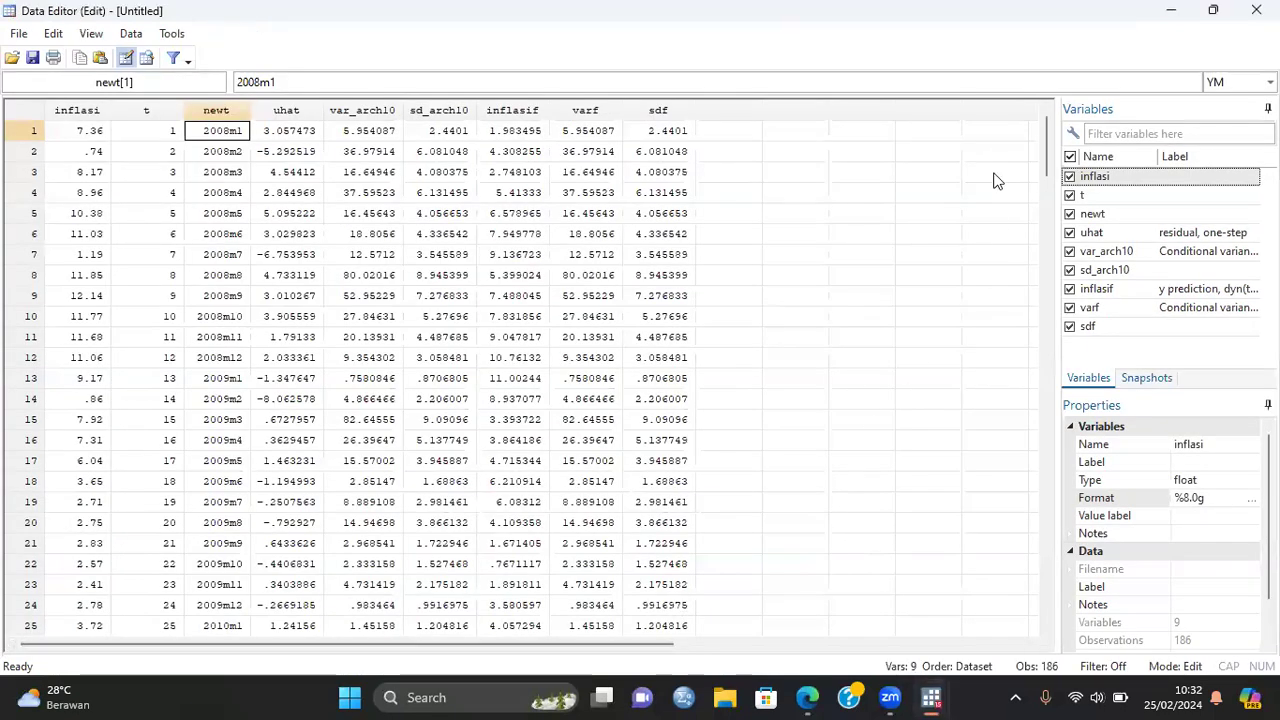
{"action": "left_click_drag", "start_coordinate": [1044, 141], "coordinate": [1050, 529]}
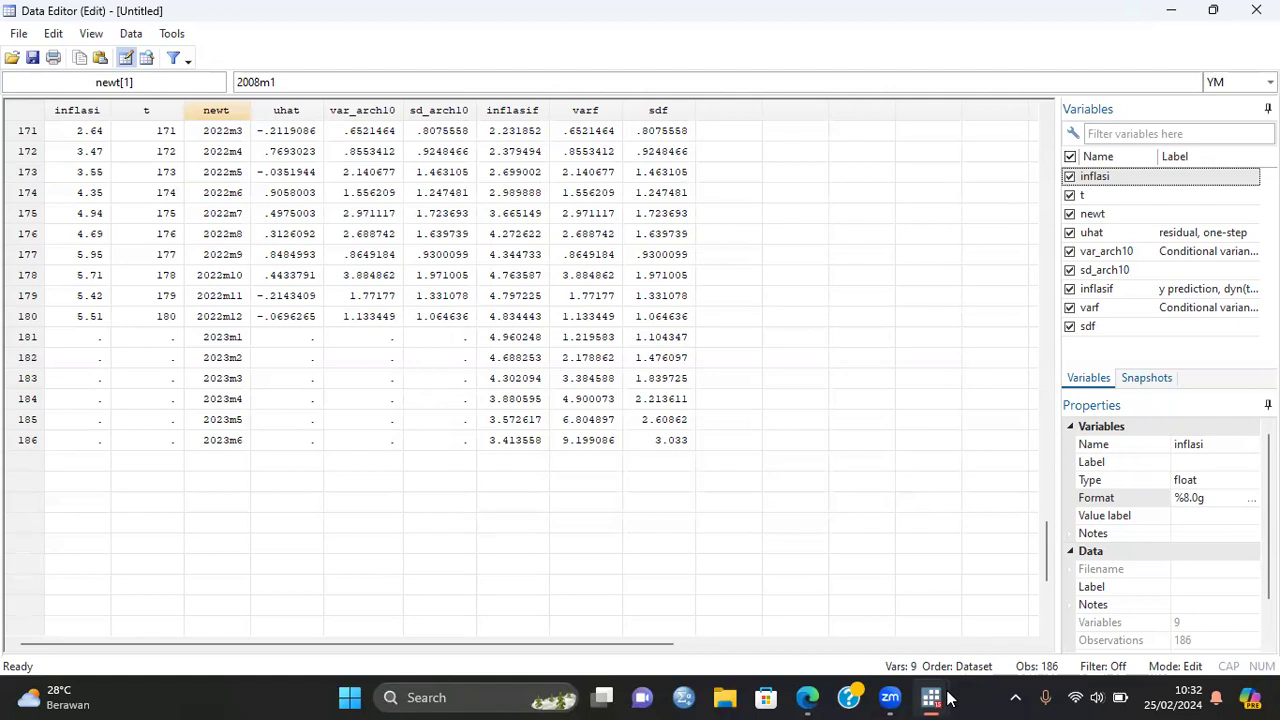
Start a time-series line plot from the main Stata window and define inflasi as the first line
{"action": "mouse_move", "coordinate": [931, 697]}
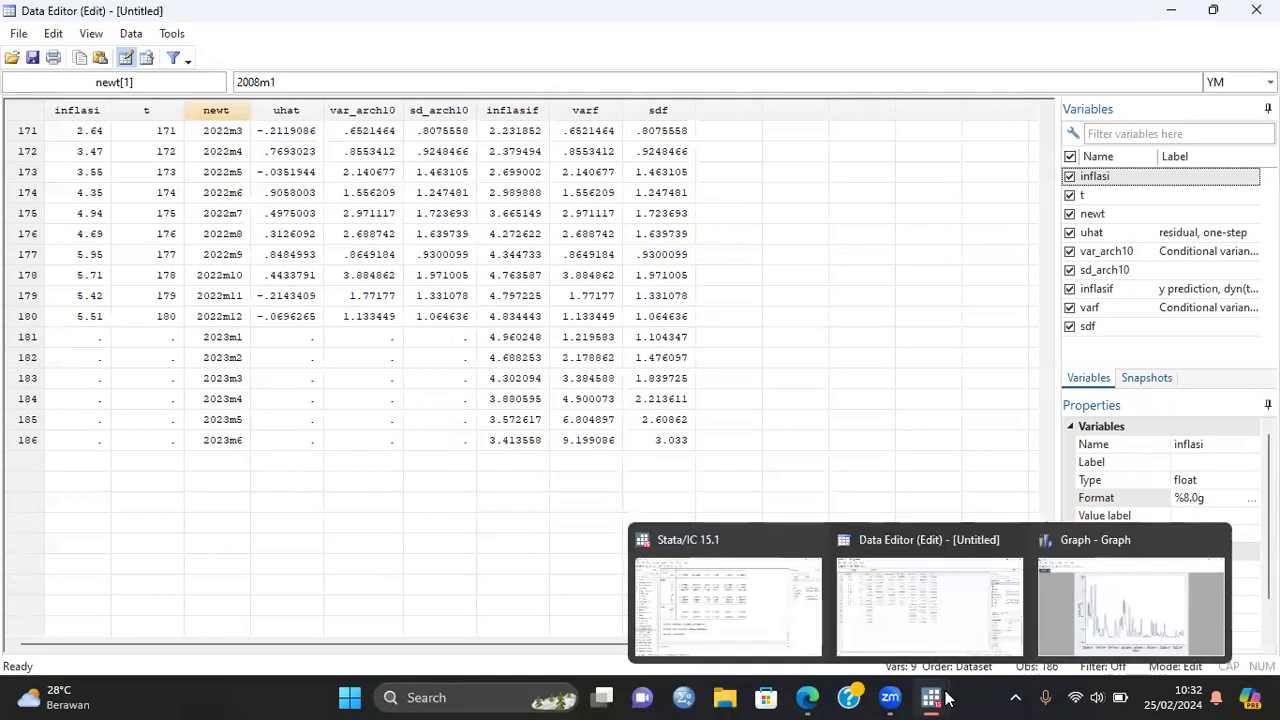
{"action": "left_click", "coordinate": [772, 613]}
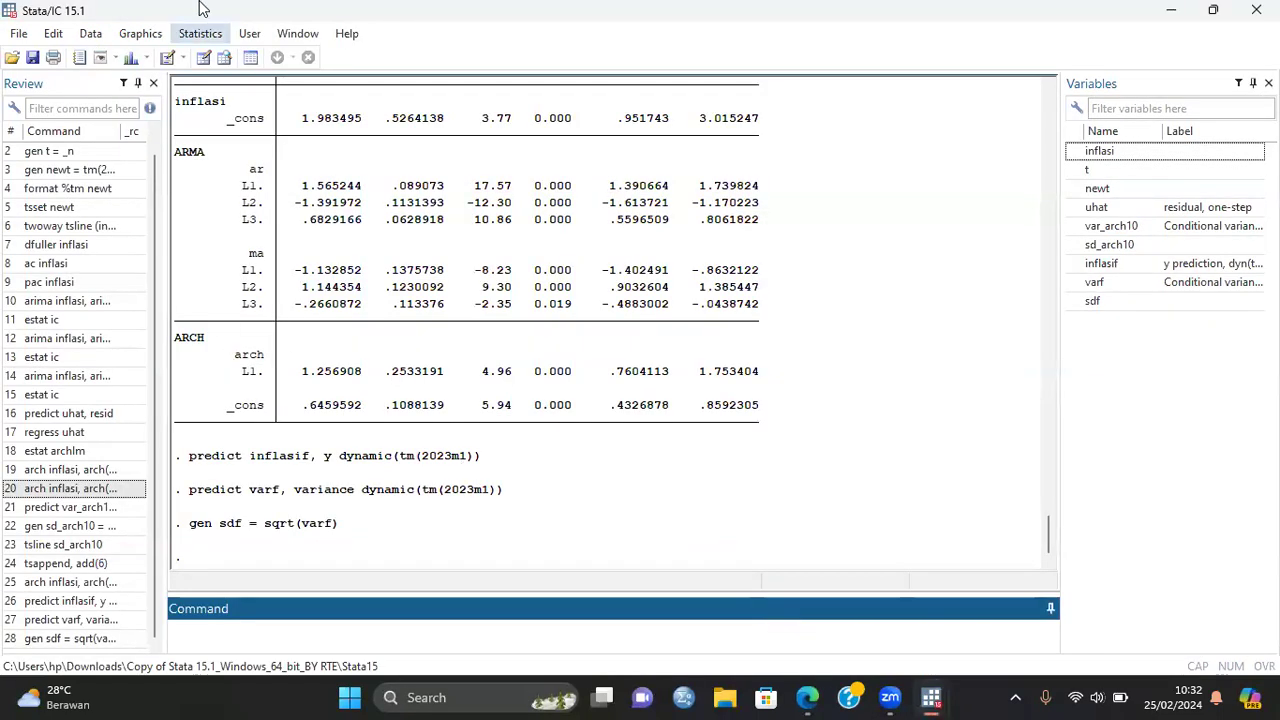
{"action": "left_click", "coordinate": [201, 34]}
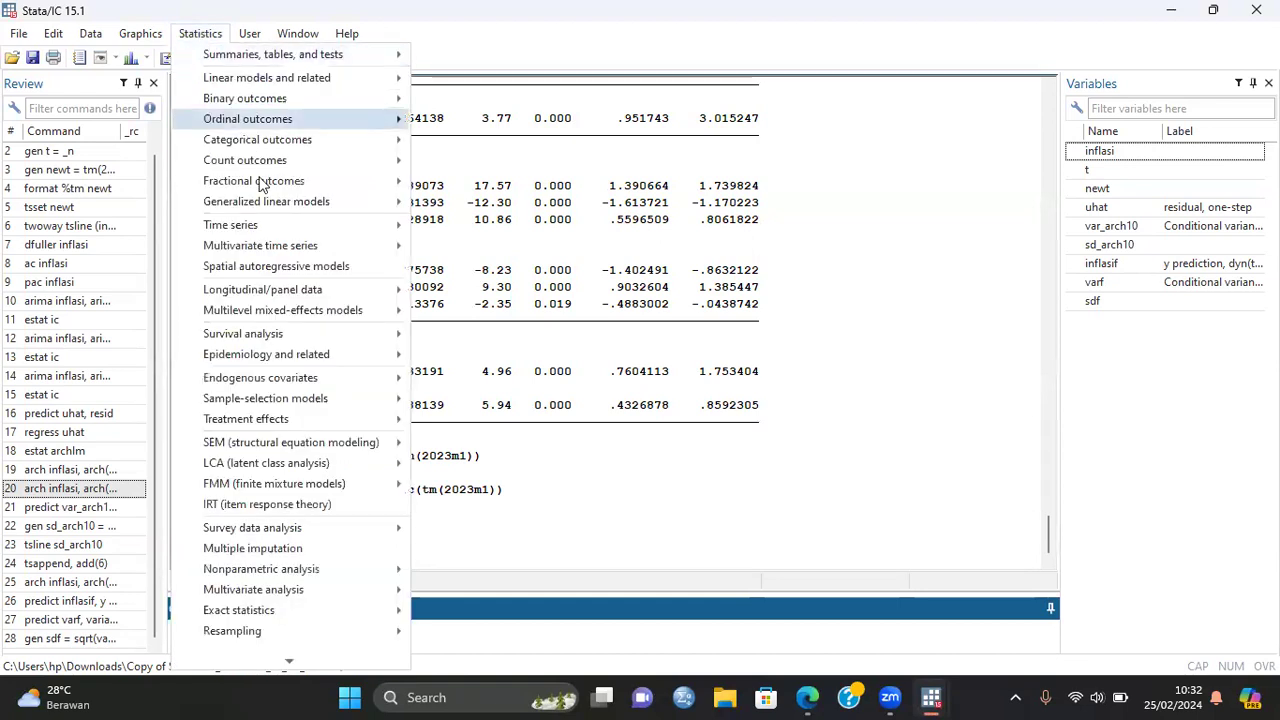
{"action": "mouse_move", "coordinate": [270, 216]}
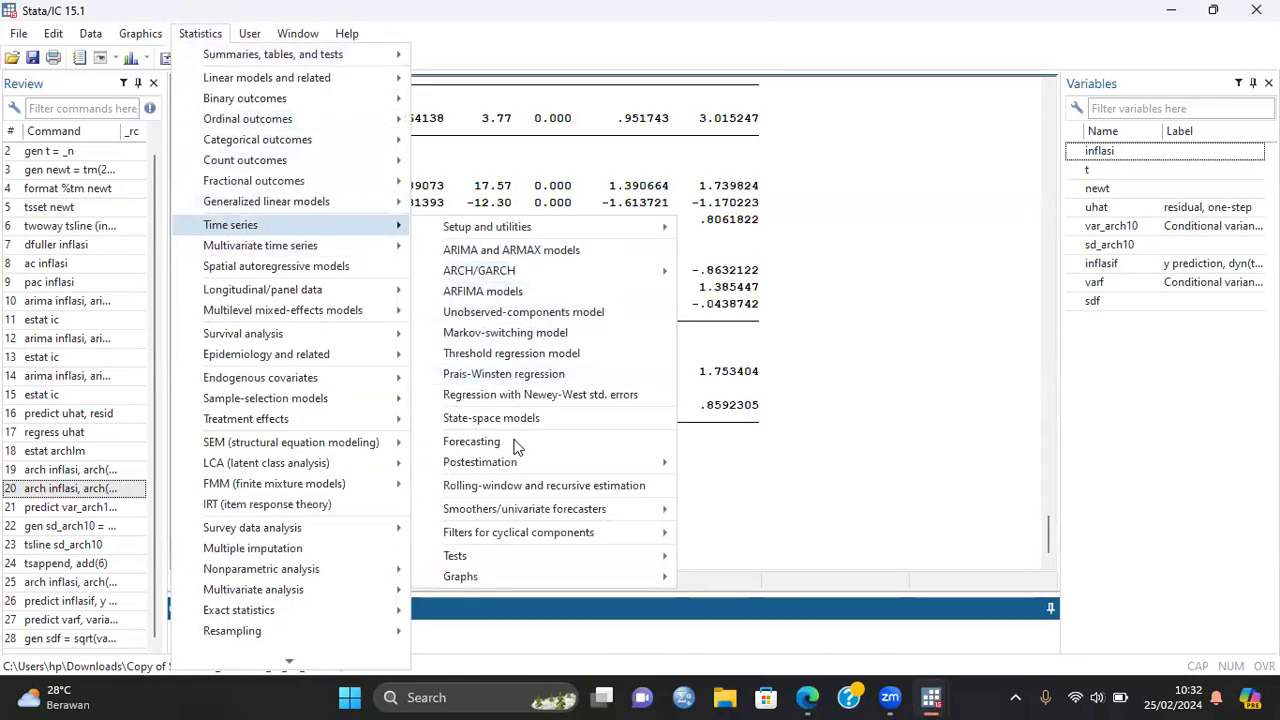
{"action": "mouse_move", "coordinate": [519, 576]}
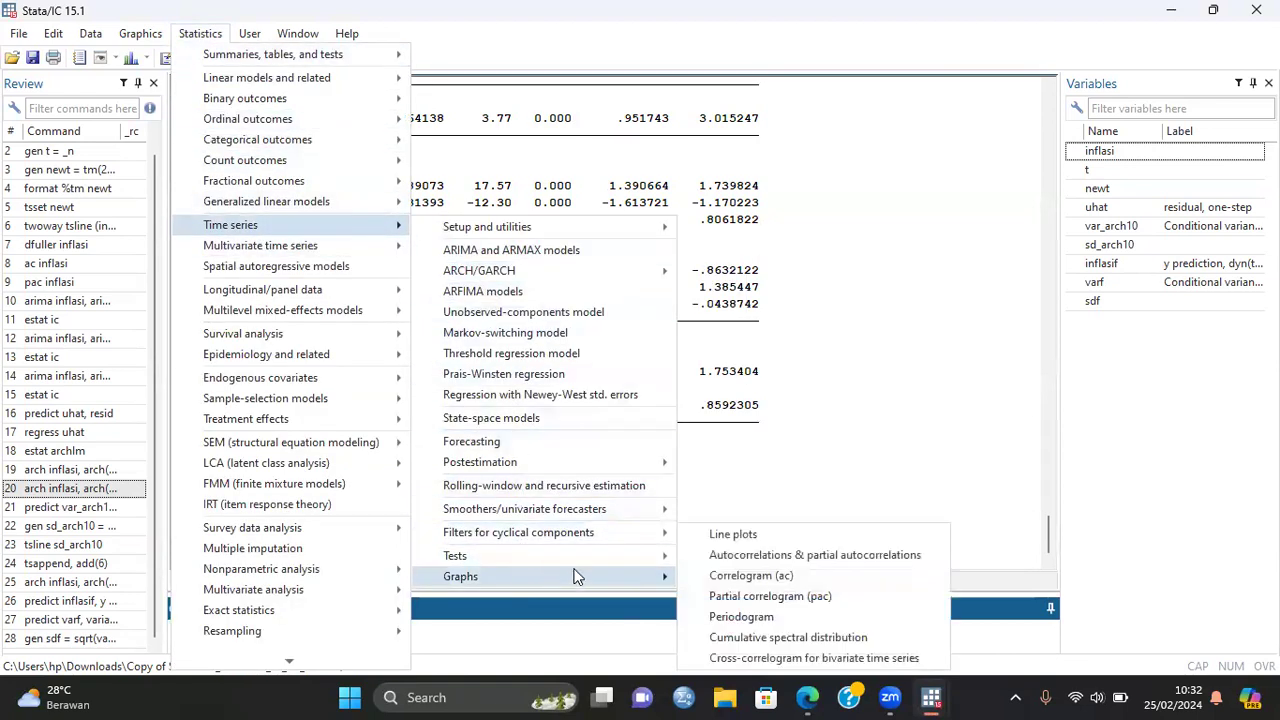
{"action": "left_click", "coordinate": [729, 534]}
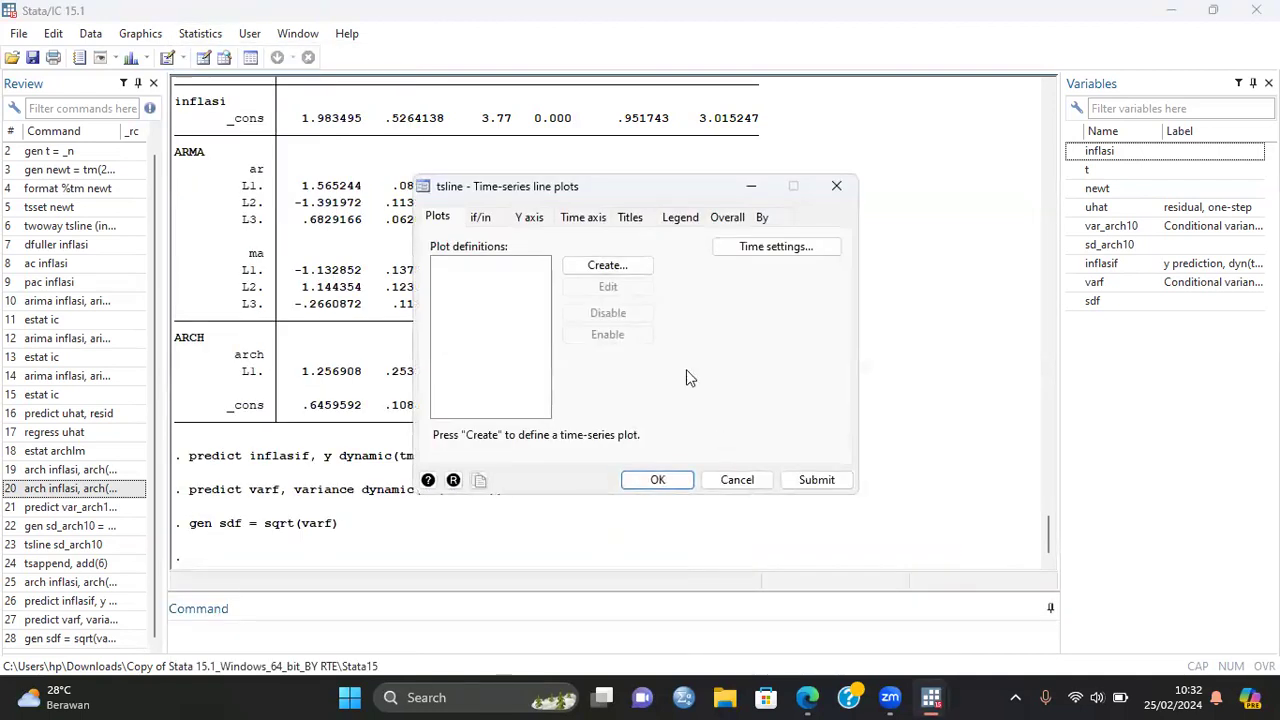
{"action": "left_click", "coordinate": [634, 264]}
{"action": "left_click", "coordinate": [560, 395]}
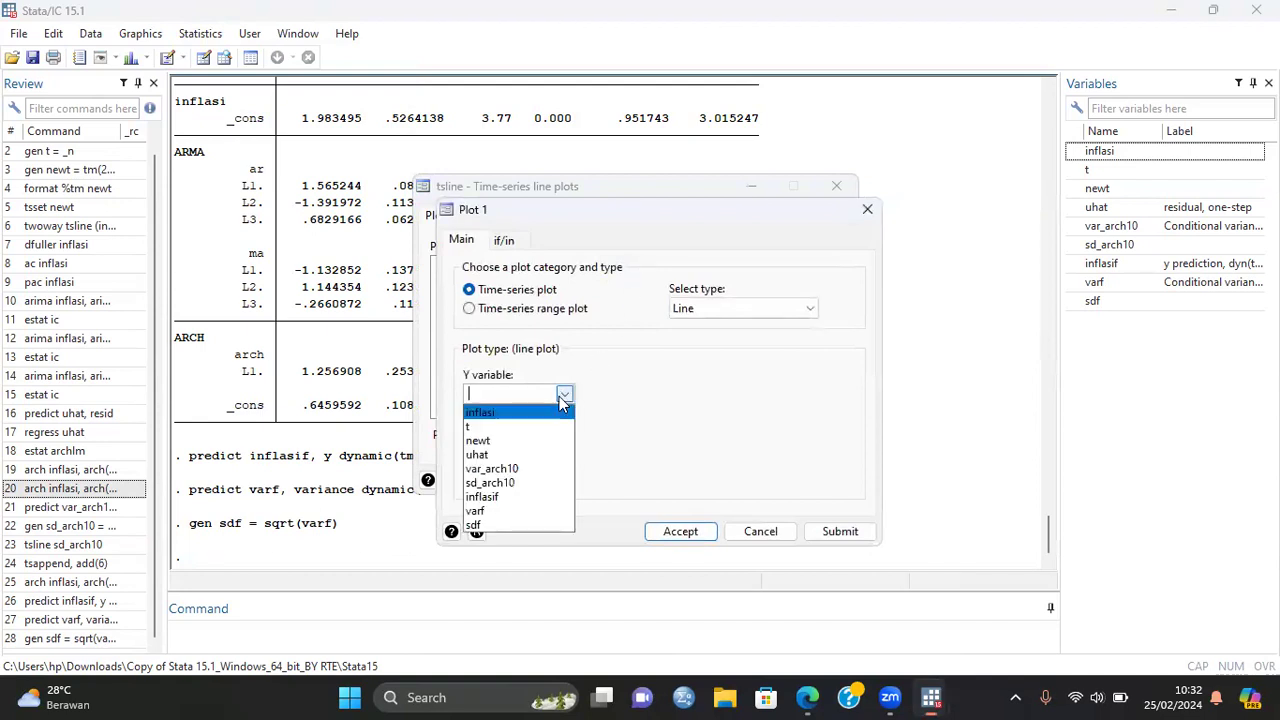
{"action": "left_click", "coordinate": [551, 414]}
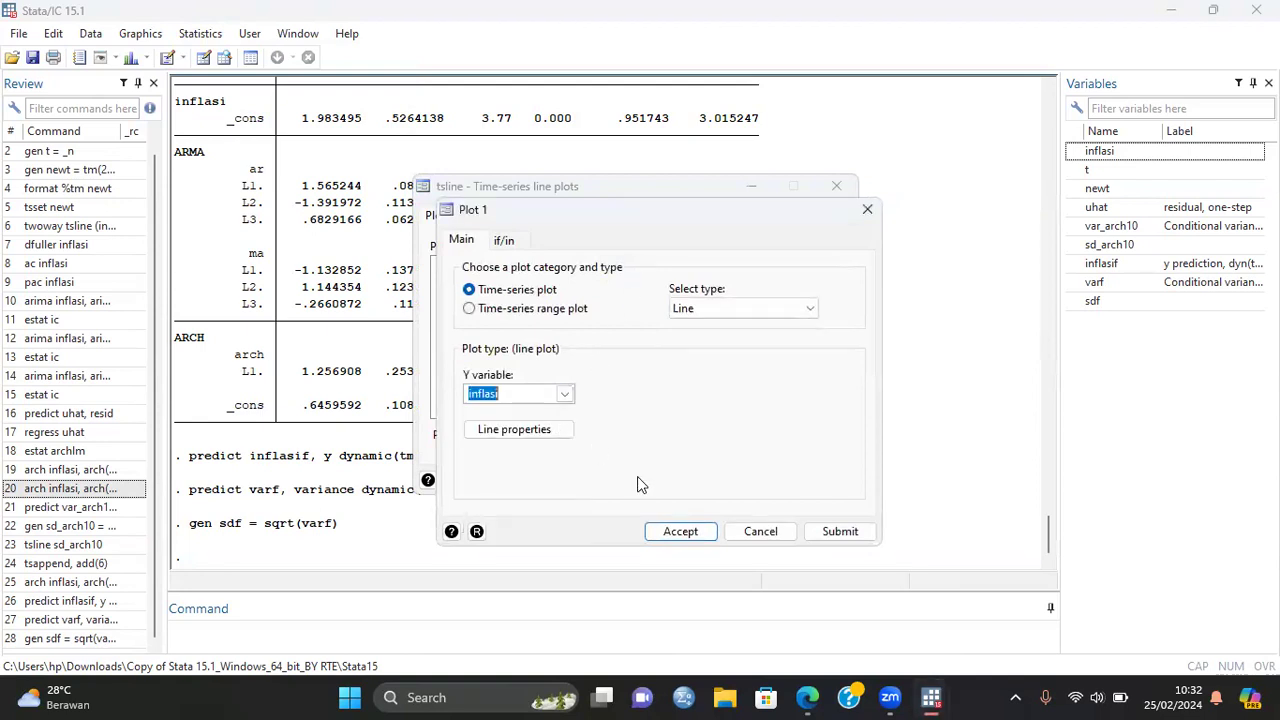
{"action": "left_click", "coordinate": [680, 531]}
Add inflasif as the second line of the time-series plot and draw the graph
{"action": "left_click", "coordinate": [626, 268]}
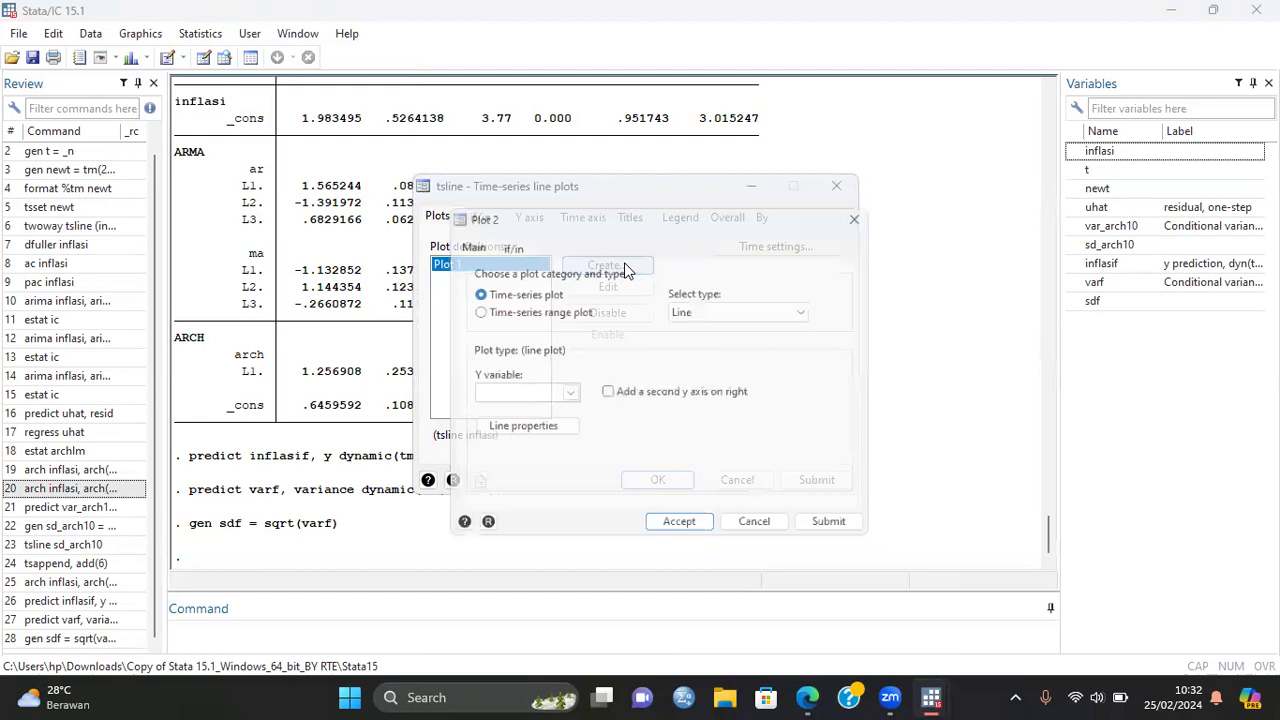
{"action": "left_click", "coordinate": [565, 395]}
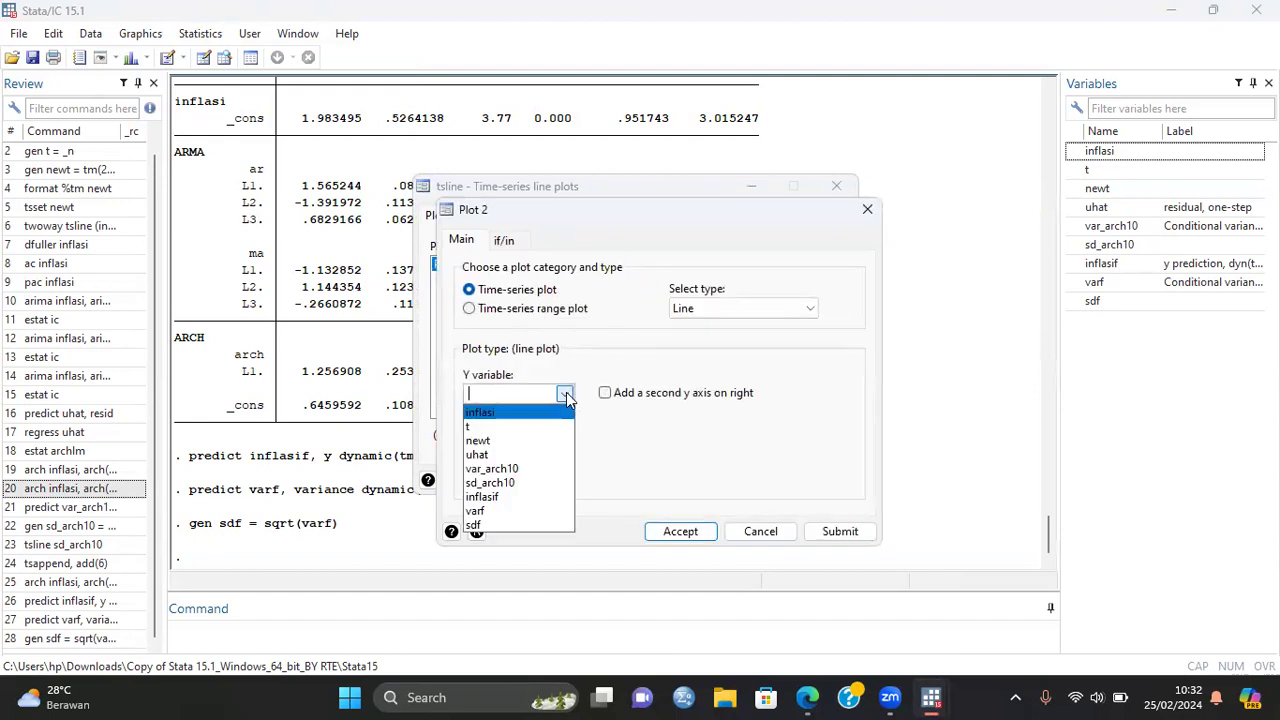
{"action": "left_click", "coordinate": [545, 497]}
{"action": "left_click", "coordinate": [705, 533]}
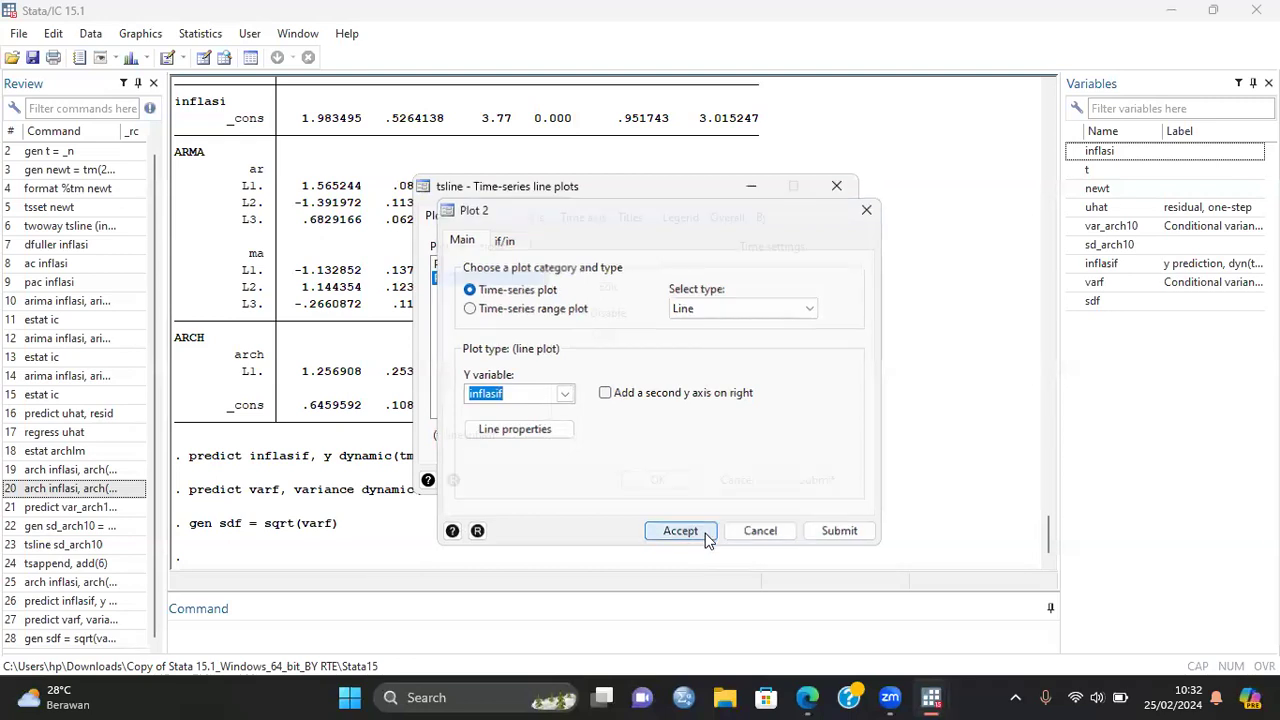
{"action": "left_click", "coordinate": [660, 477]}
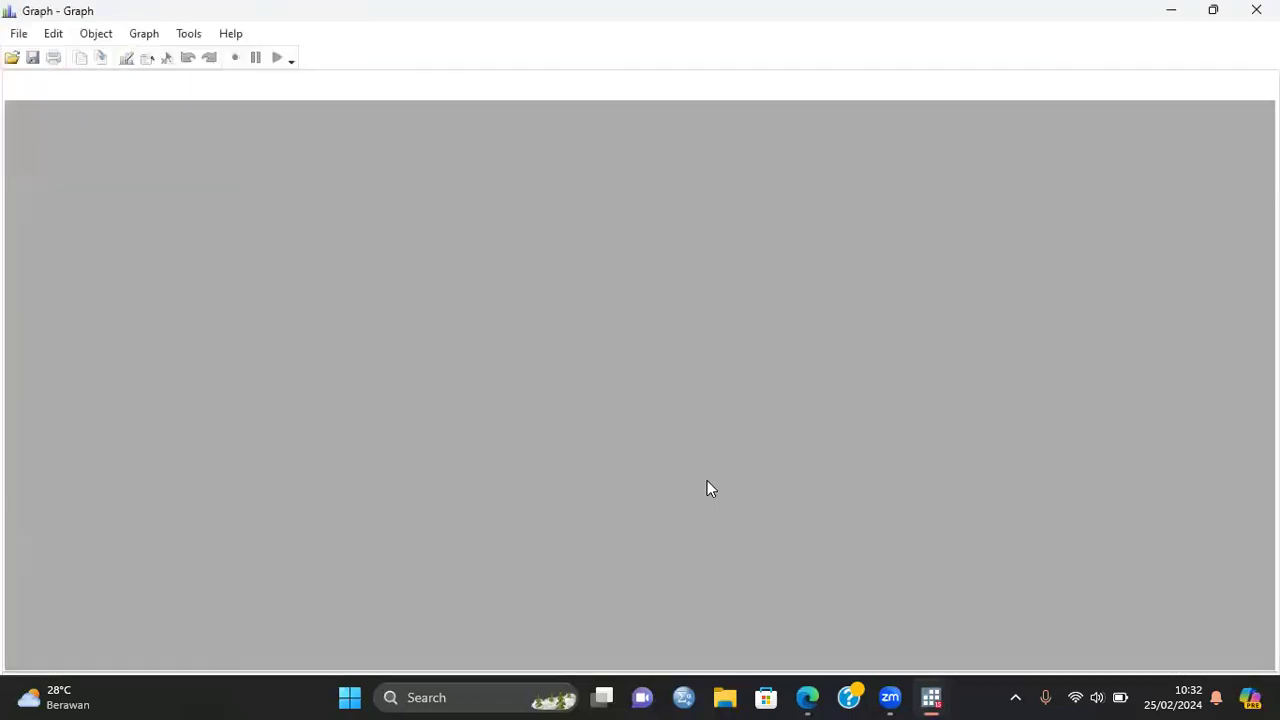